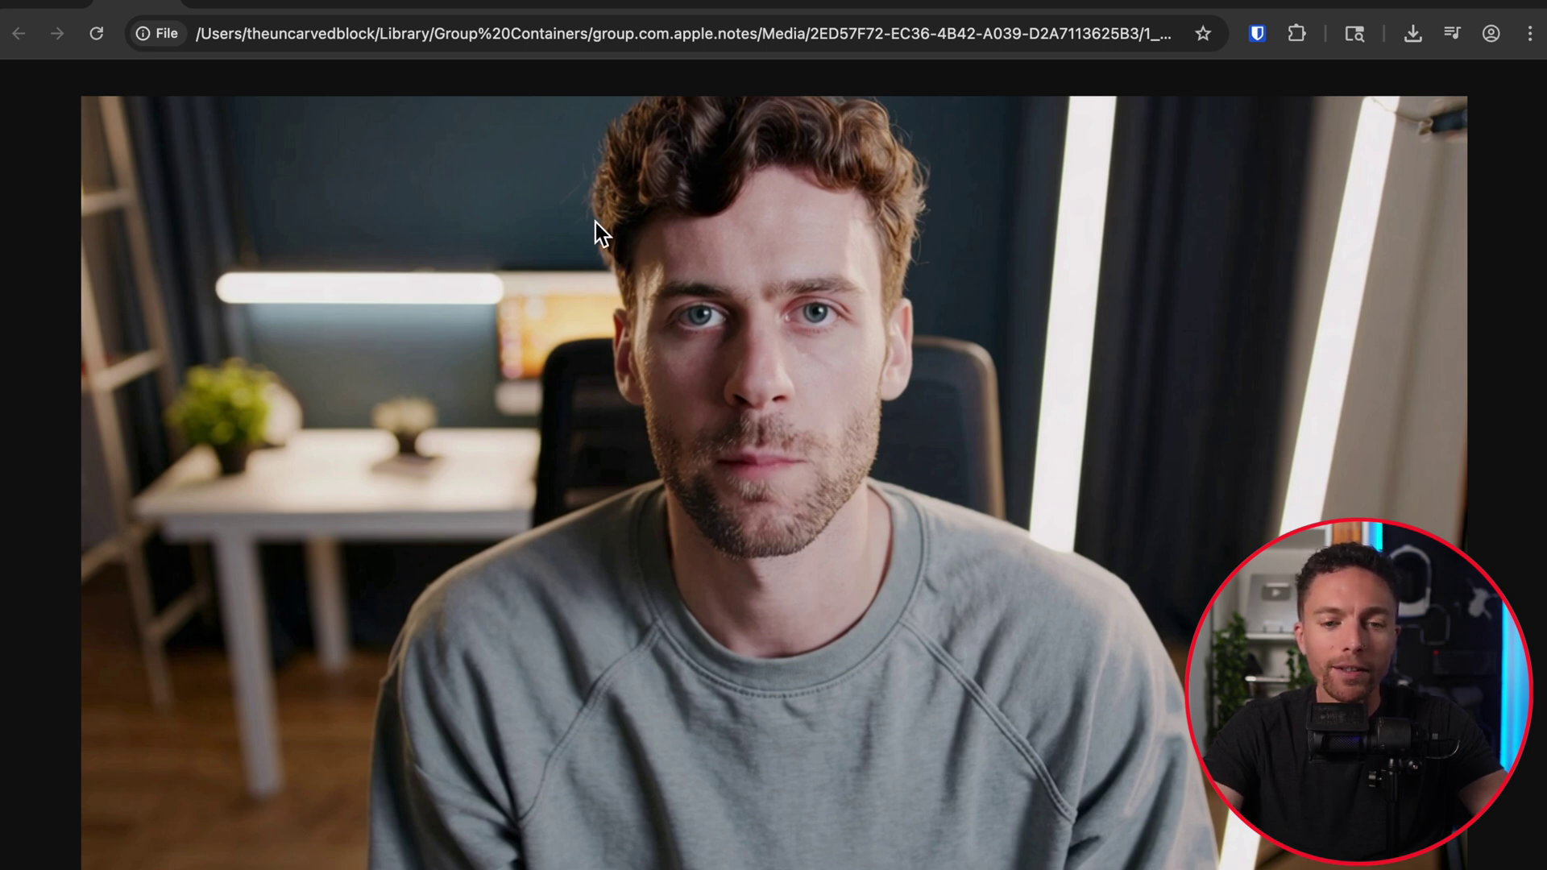
# Switch to the Leonardo.Ai homepage and look through its featured tools, fine-tuned models and platform gallery
pyautogui.moveTo(509, 113); pyautogui.dragTo(1077, 636)
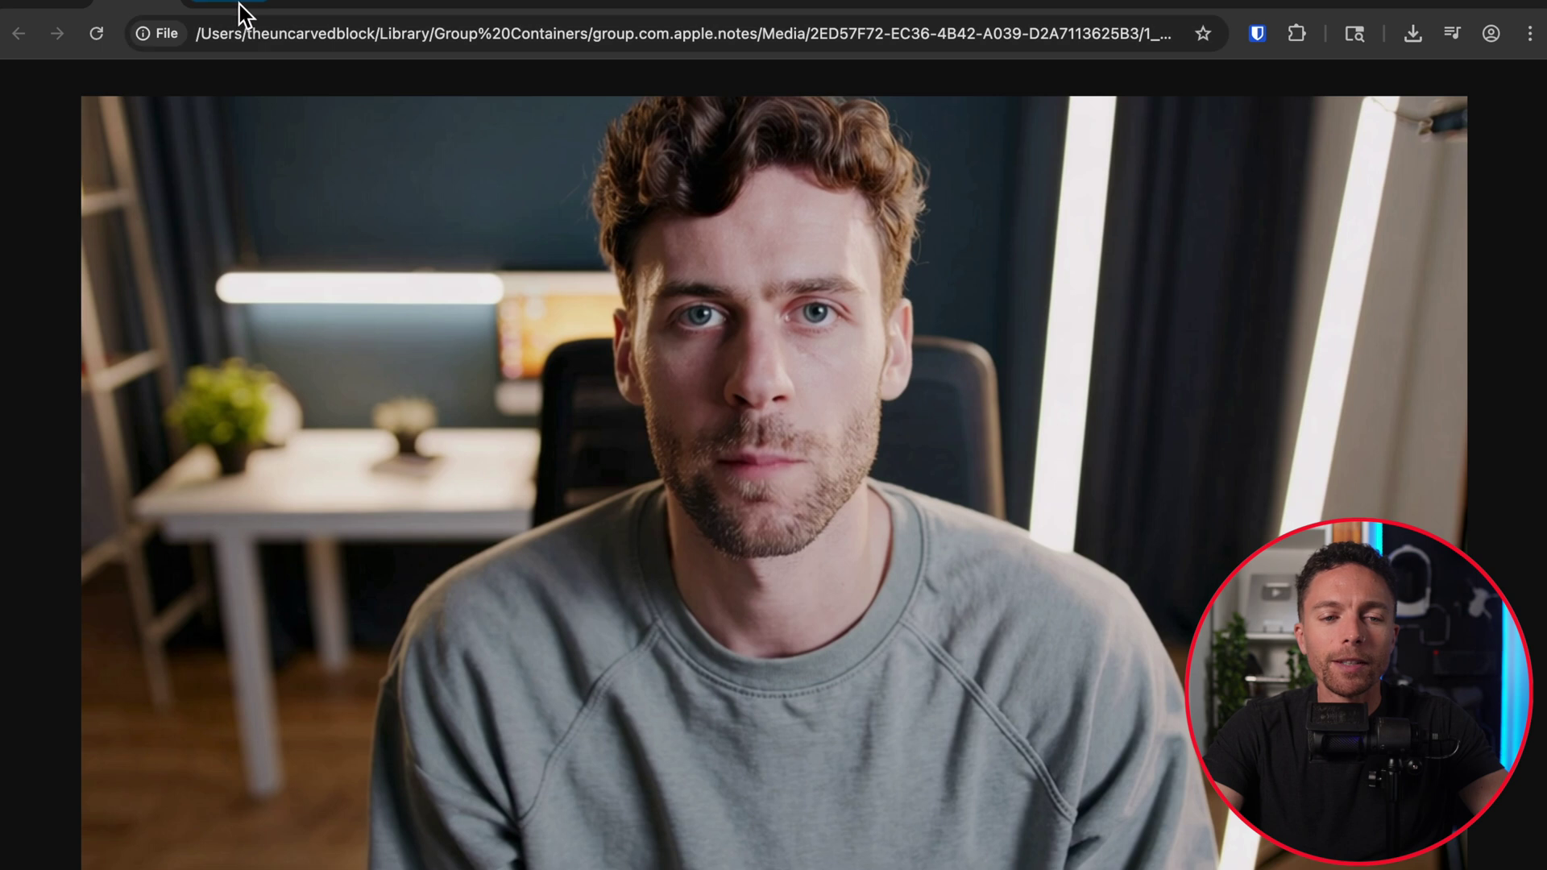
pyautogui.click(241, 5)
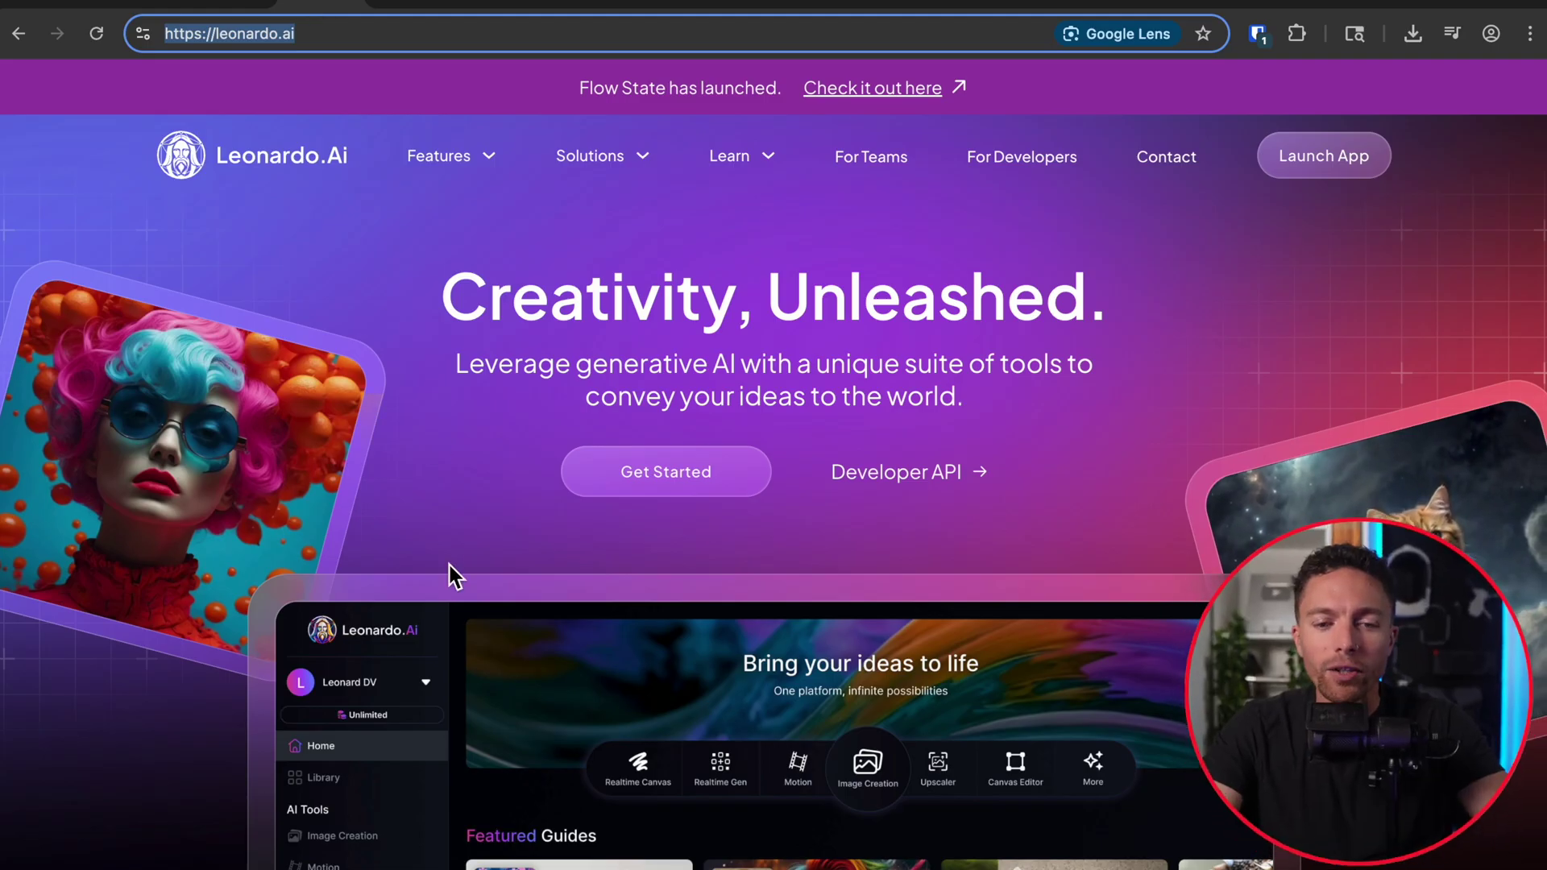
pyautogui.scroll(-2, 449, 569)
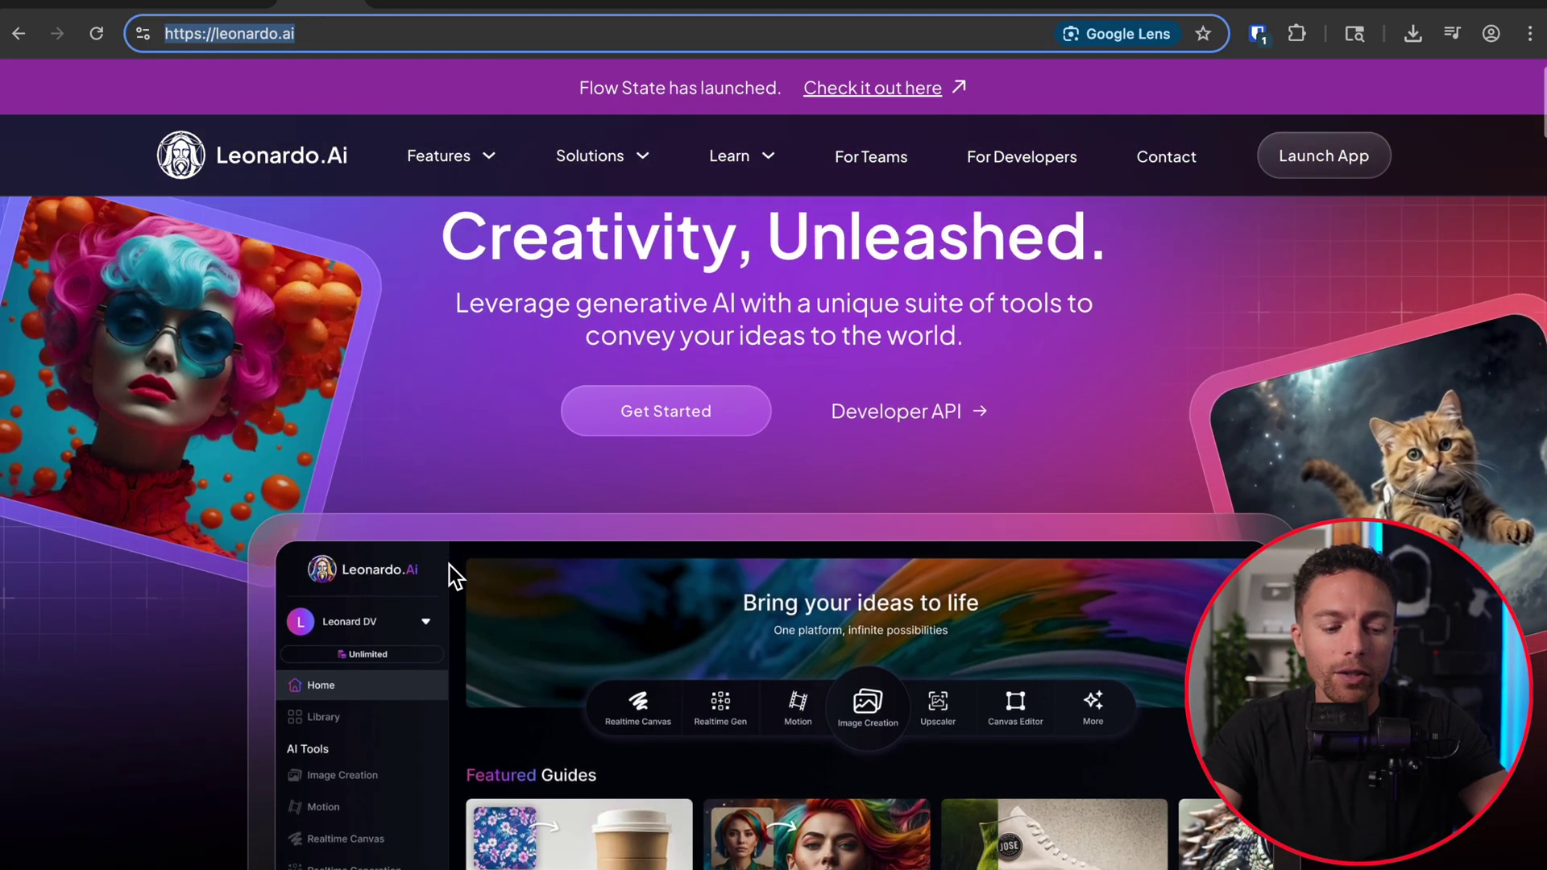
pyautogui.scroll(2, 448, 569)
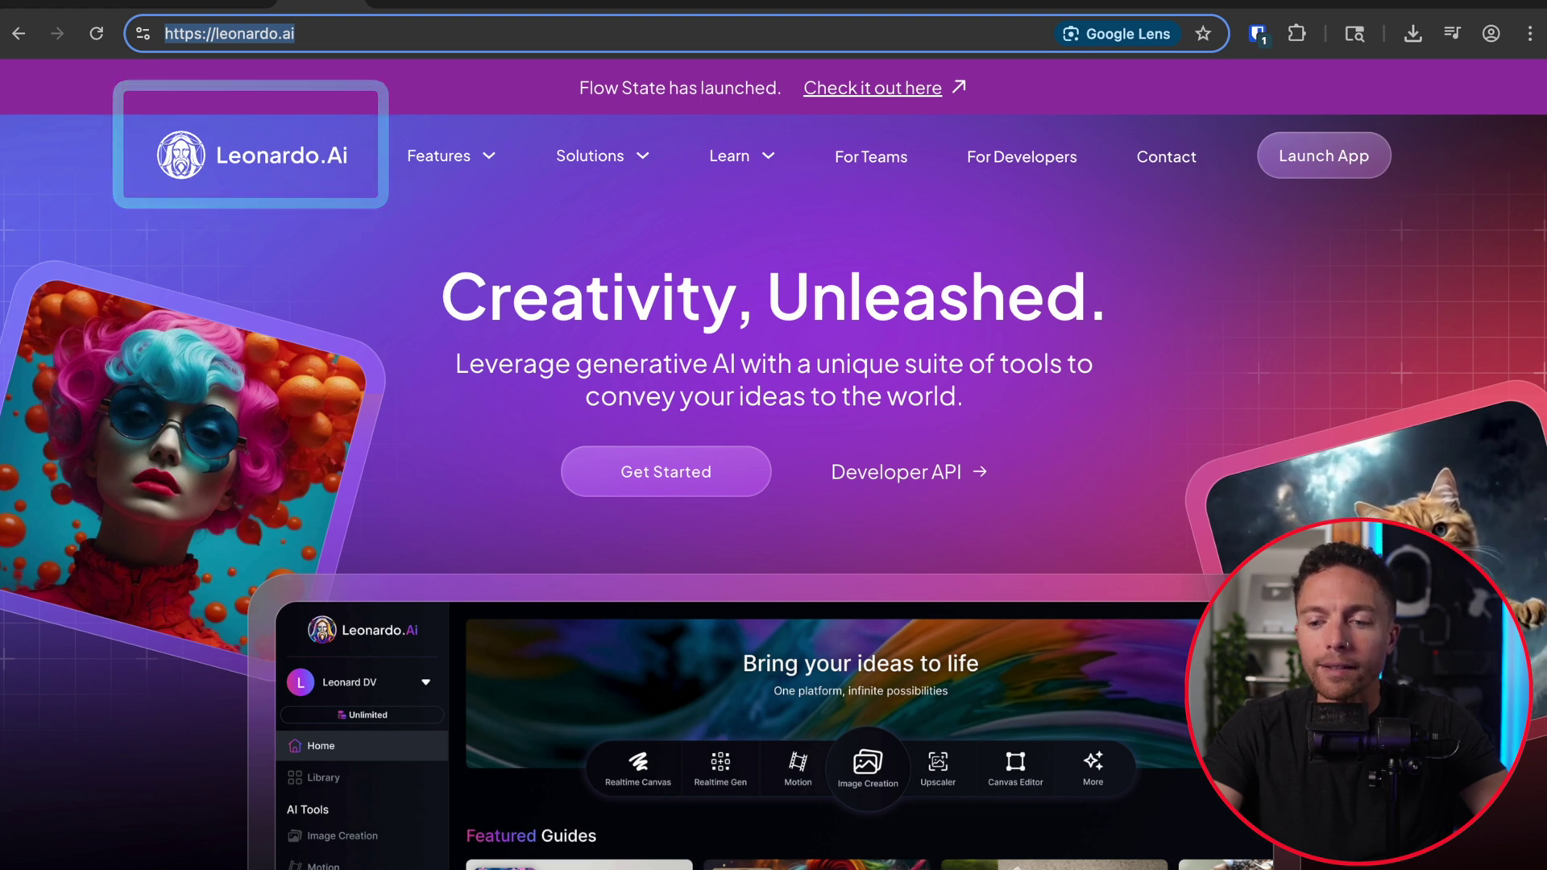
pyautogui.scroll(-12, 1144, 568)
pyautogui.scroll(-8, 774, 403)
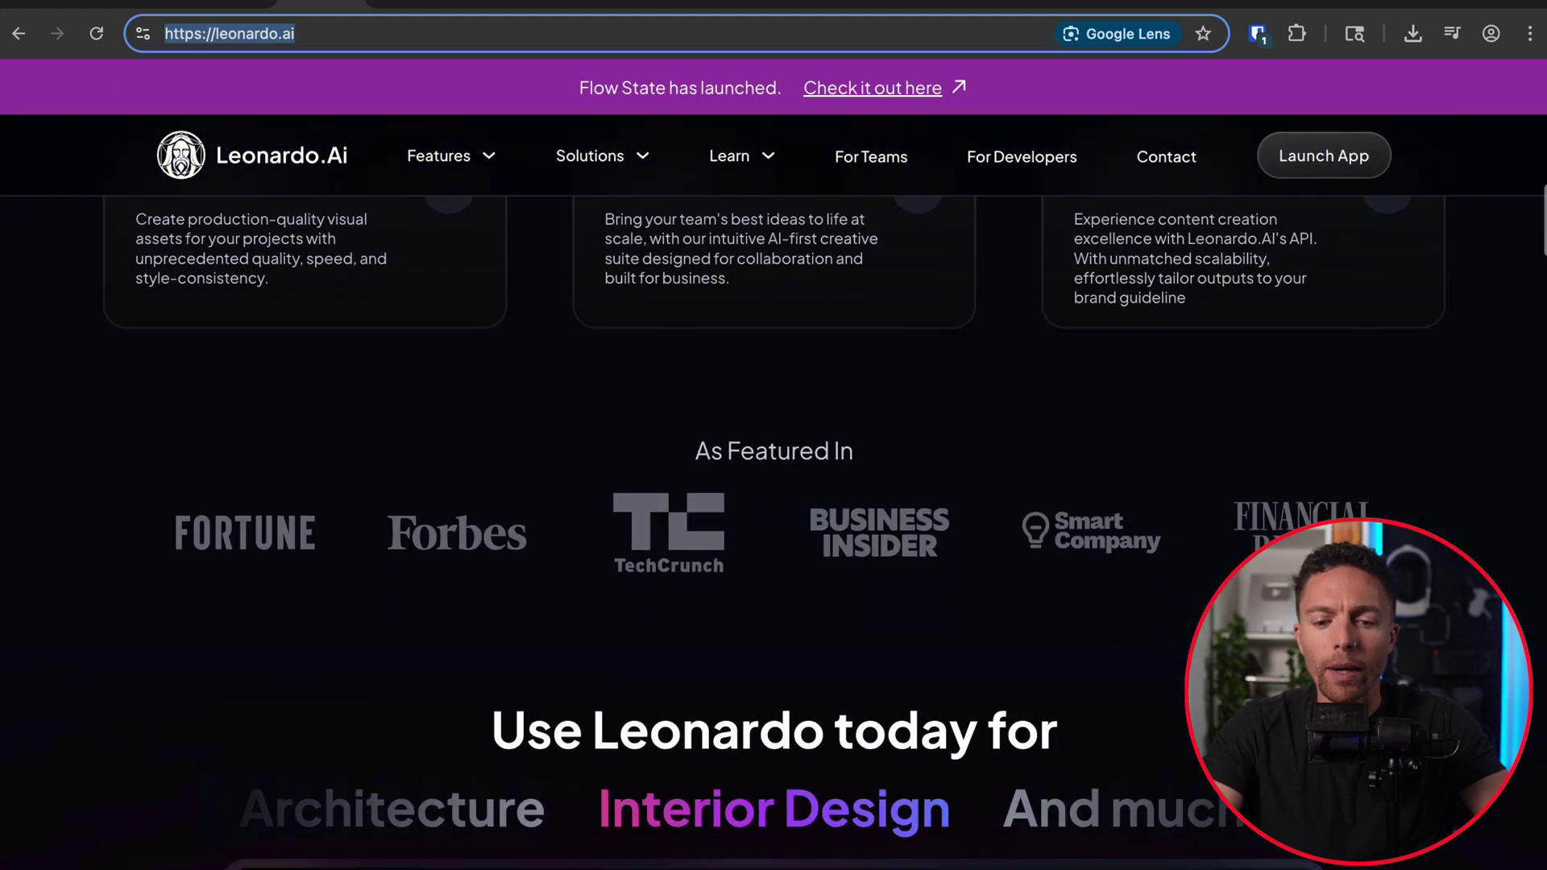
pyautogui.scroll(-10, 773, 484)
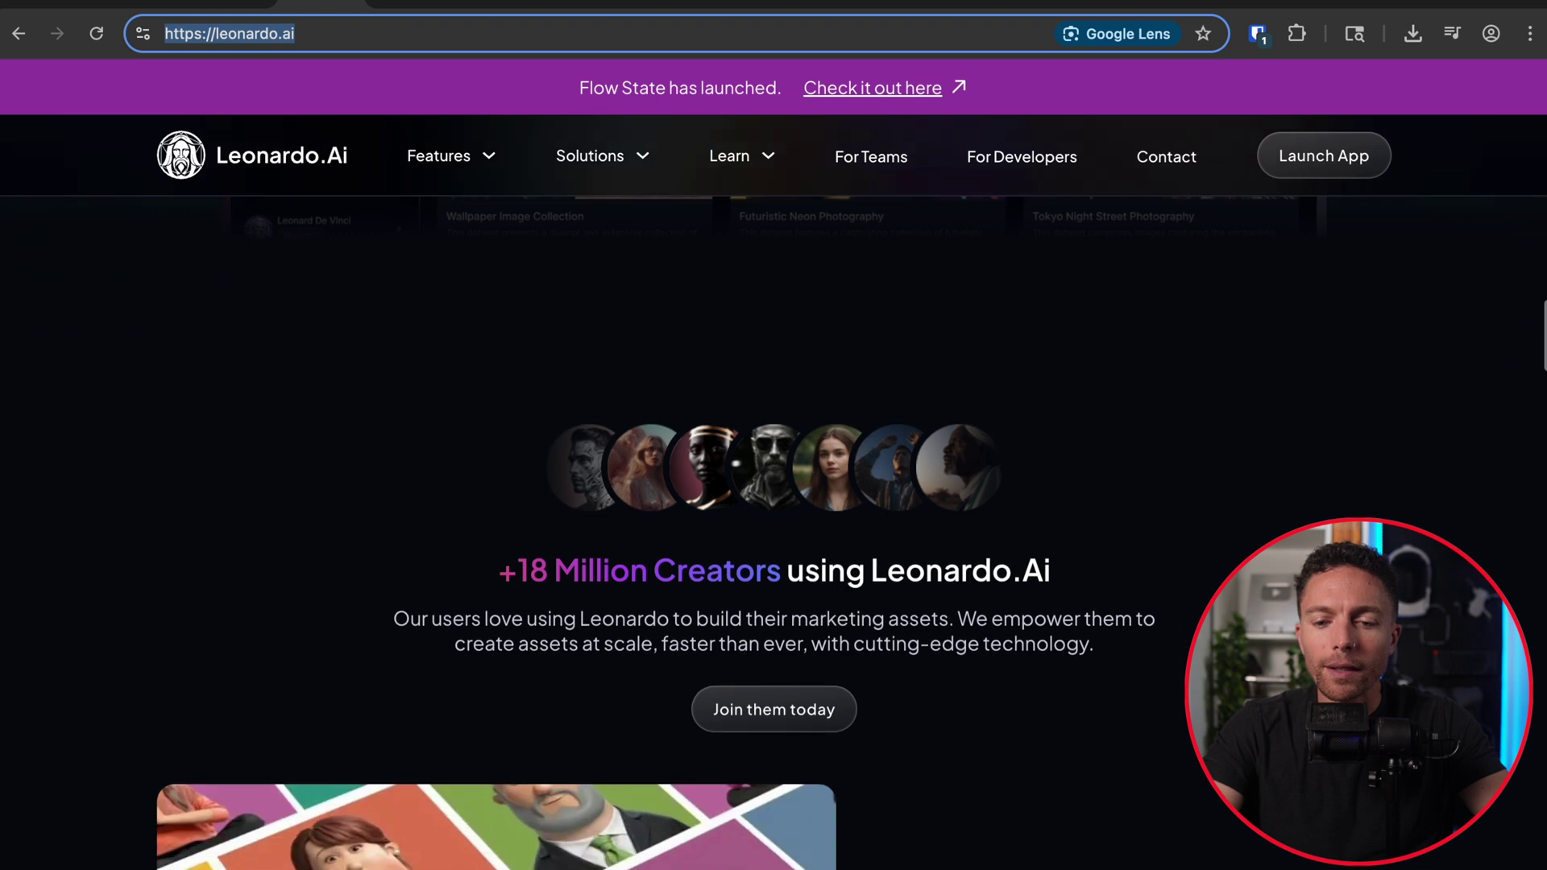
pyautogui.scroll(-6, 774, 484)
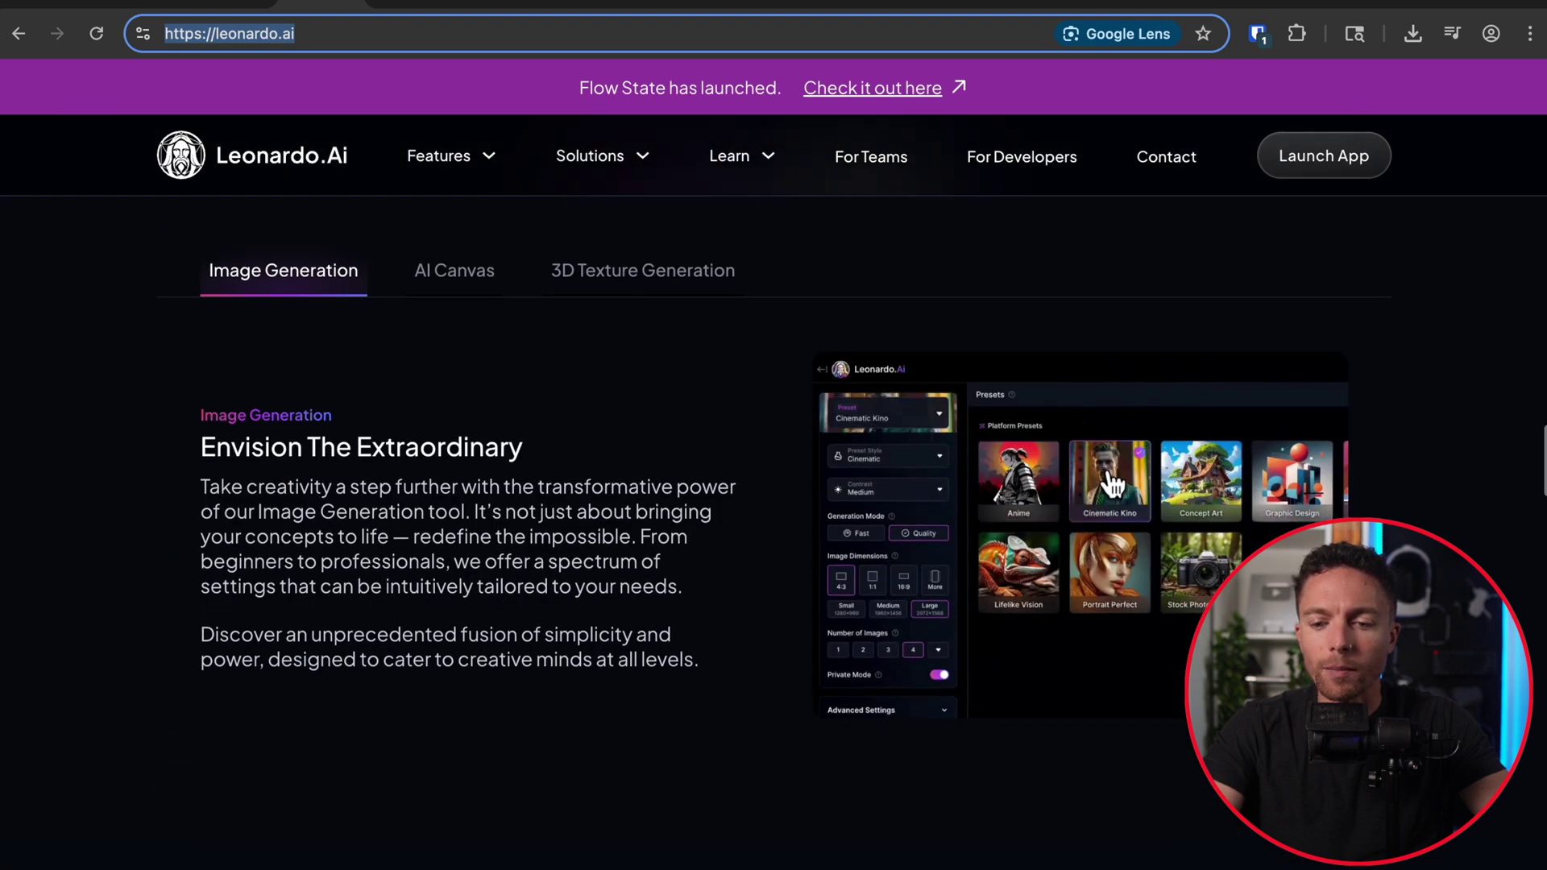
pyautogui.scroll(-4, 773, 484)
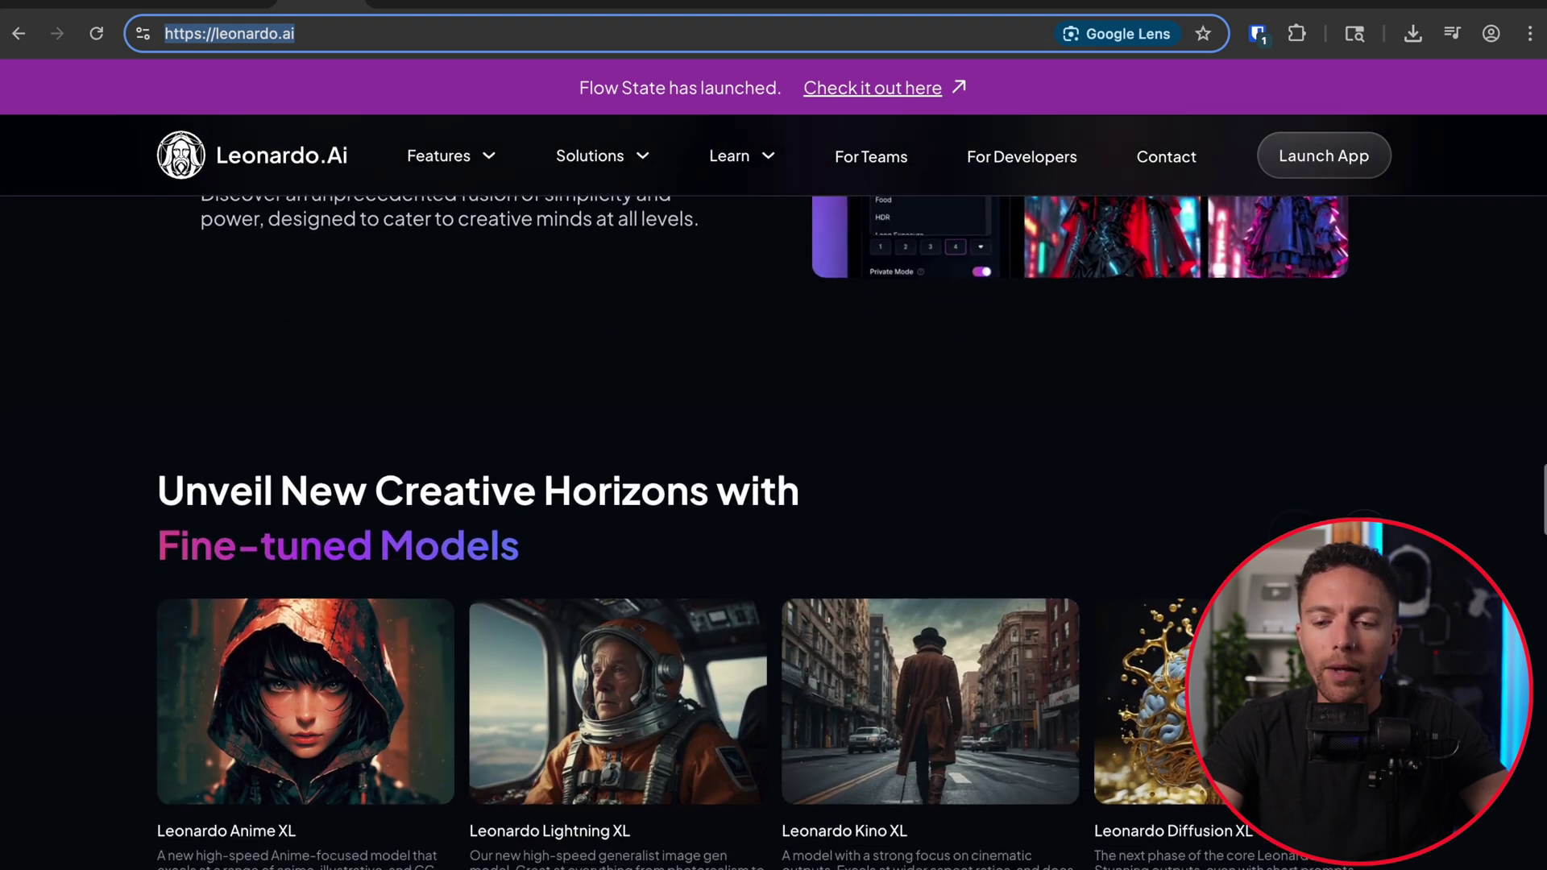
pyautogui.scroll(-5, 774, 484)
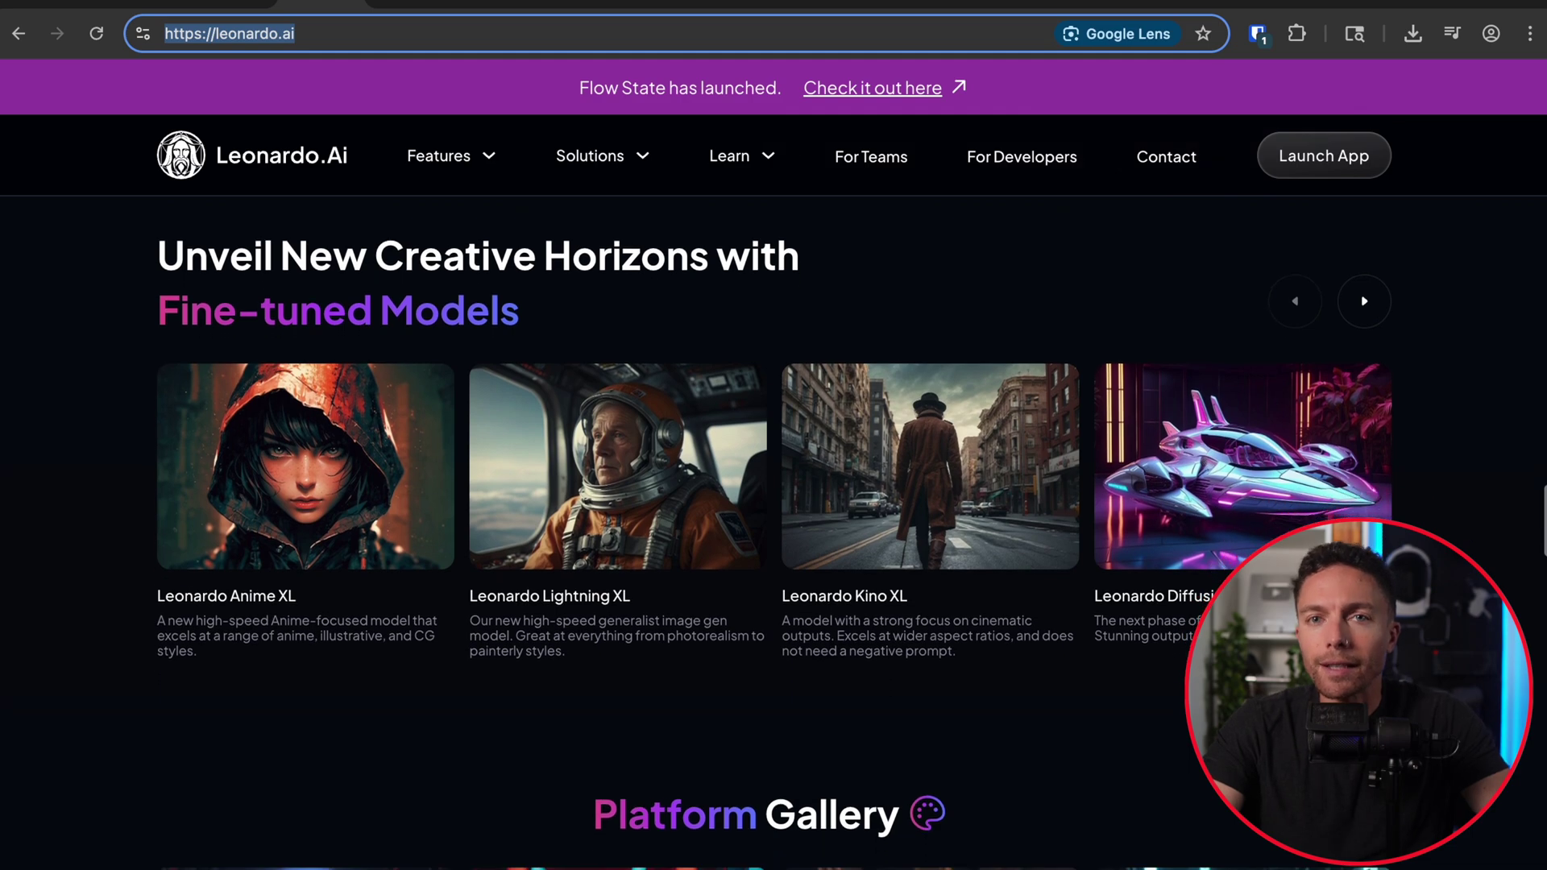
pyautogui.scroll(-18, 774, 483)
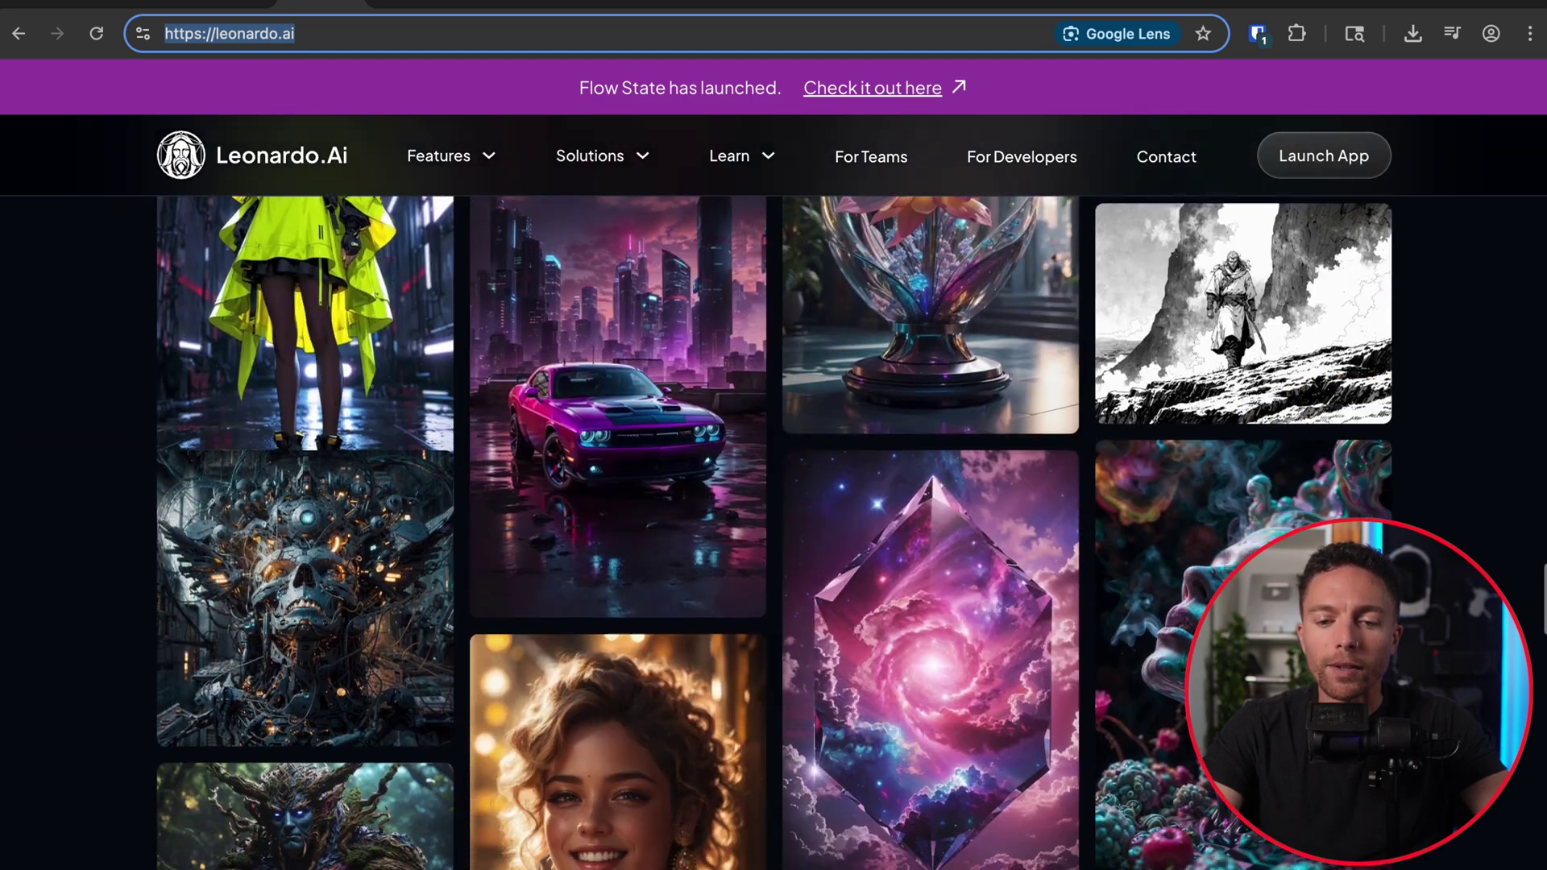
pyautogui.scroll(4, 774, 484)
pyautogui.scroll(8, 773, 485)
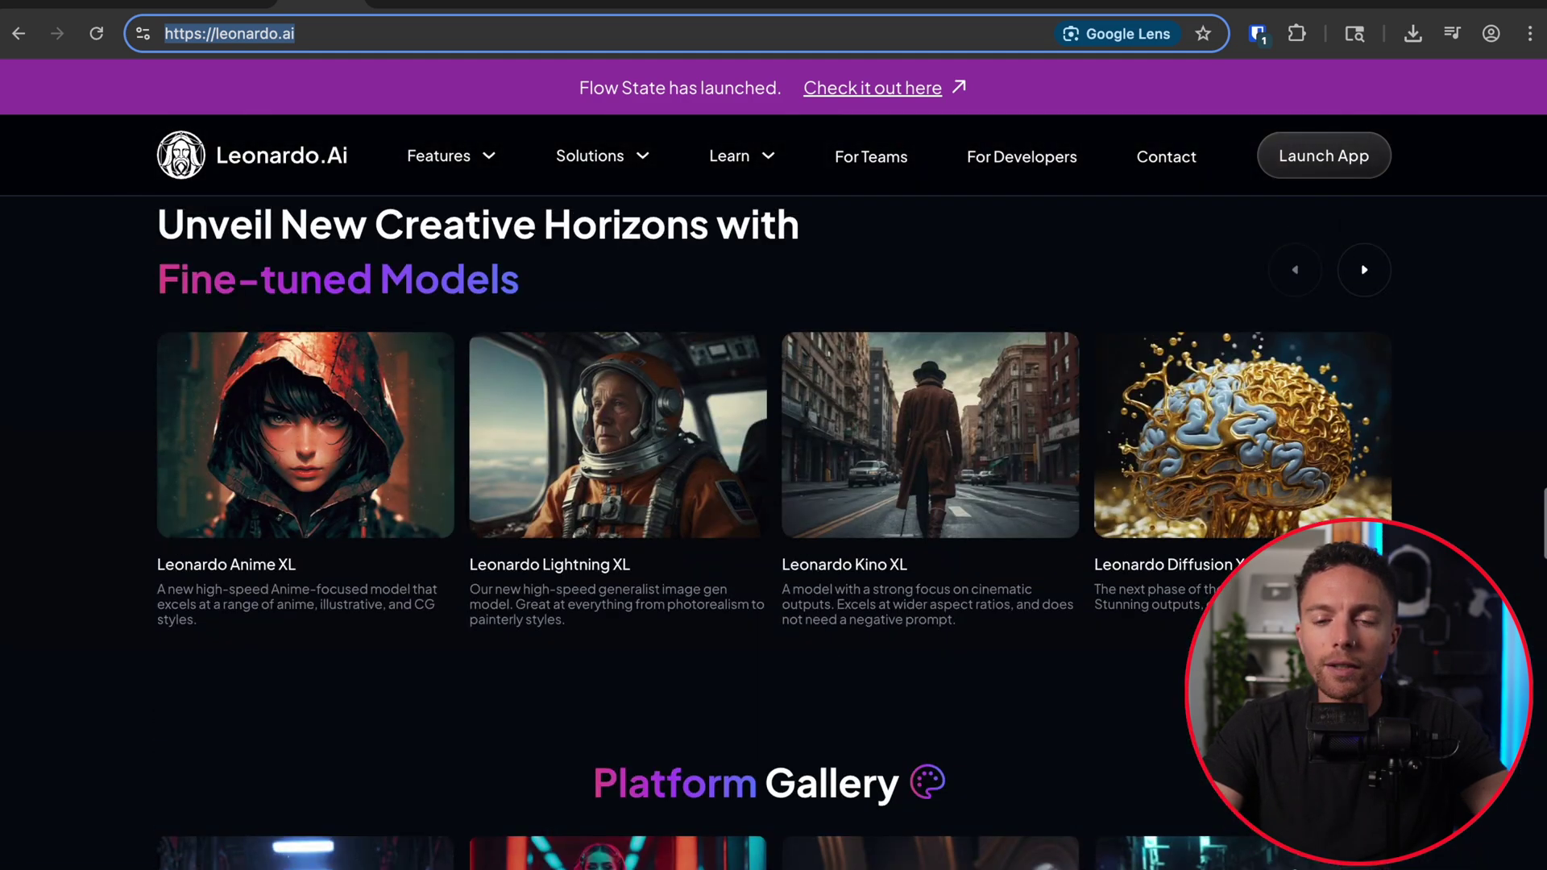
pyautogui.scroll(-20, 774, 484)
pyautogui.scroll(20, 774, 483)
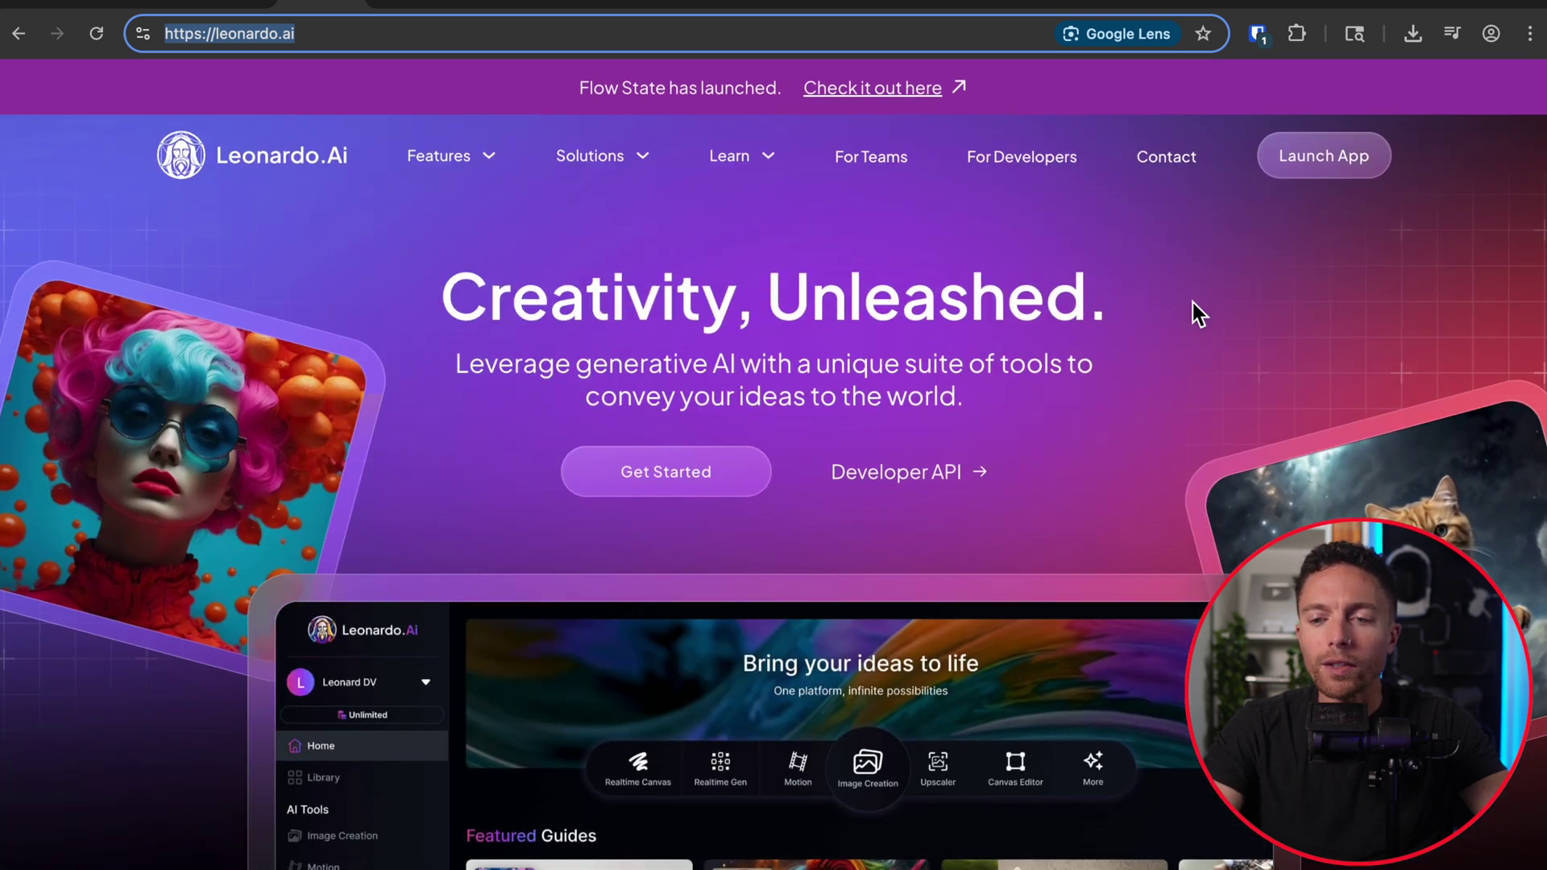
# Switch to the Leonardo.Ai image generation page and review the earlier portrait generations up to the prompt box
pyautogui.click(400, 11)
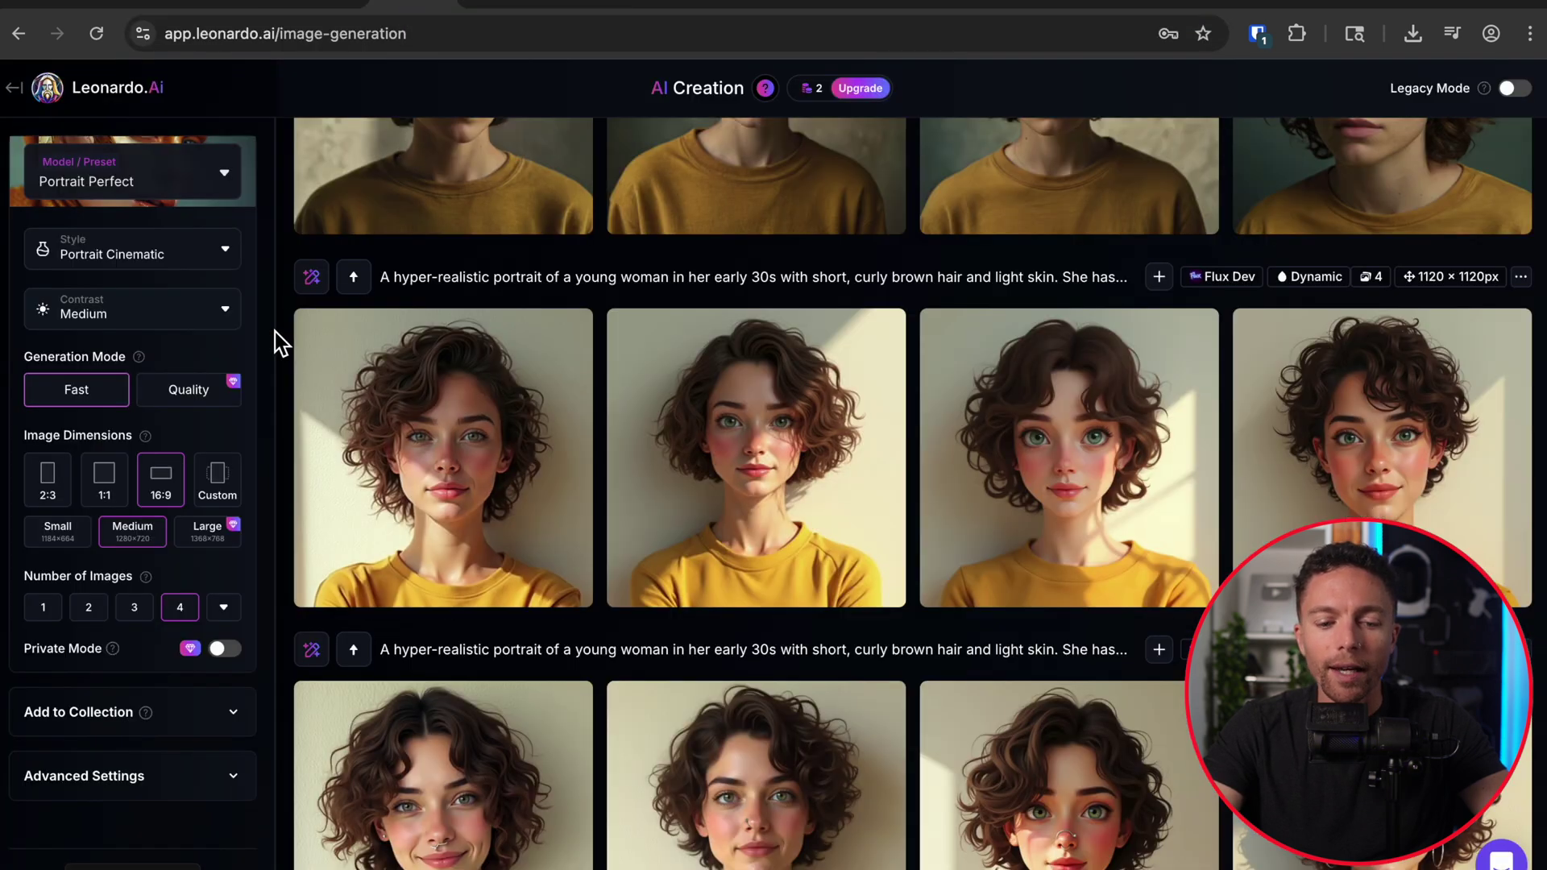
pyautogui.scroll(-1, 274, 333)
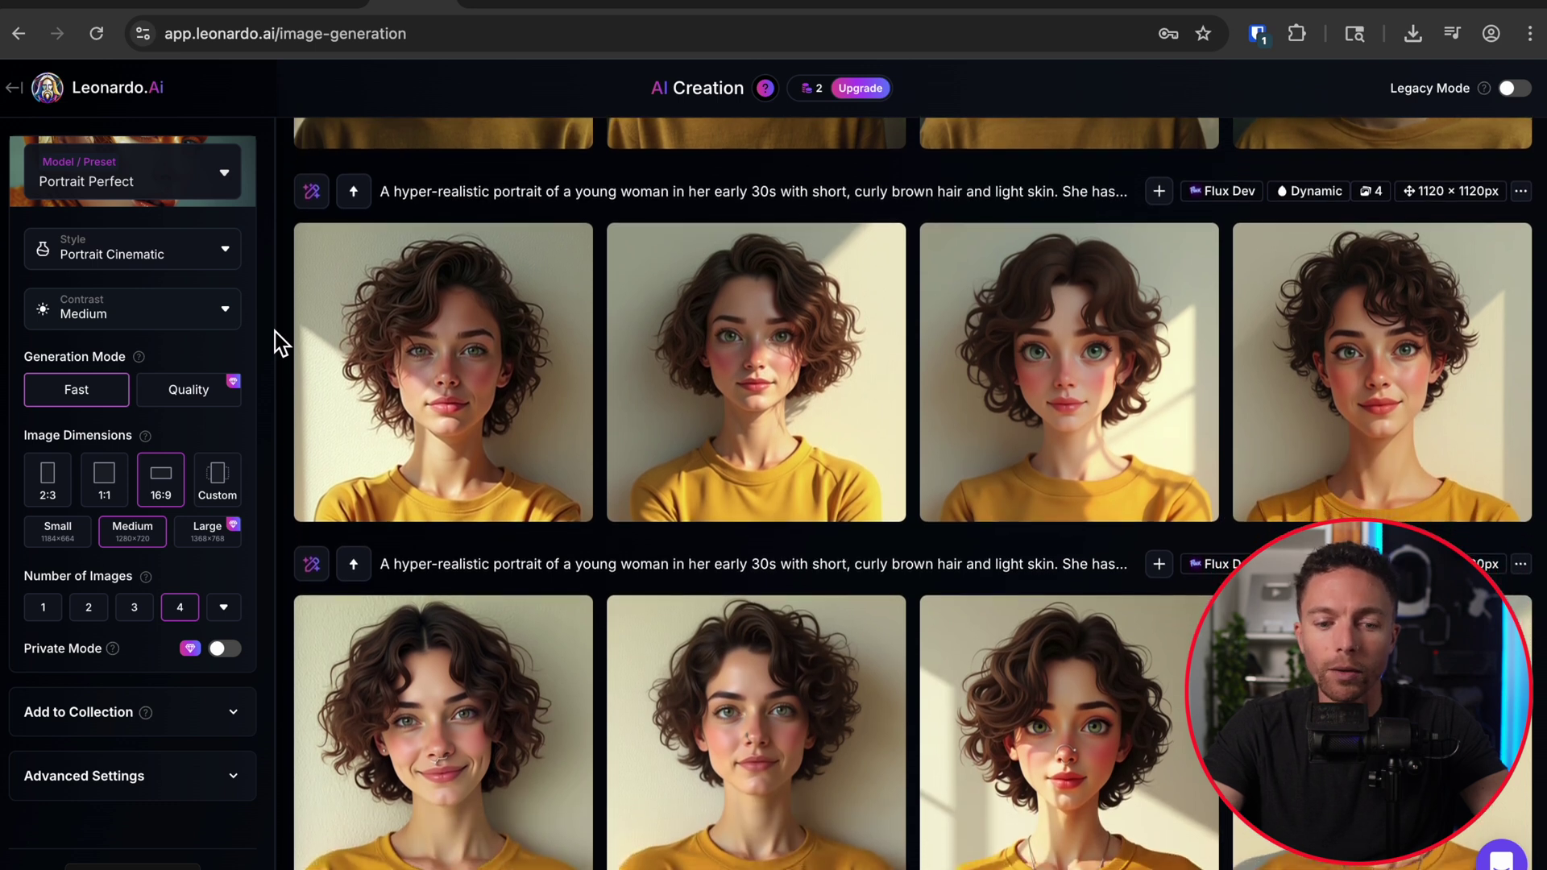
pyautogui.scroll(-1, 274, 333)
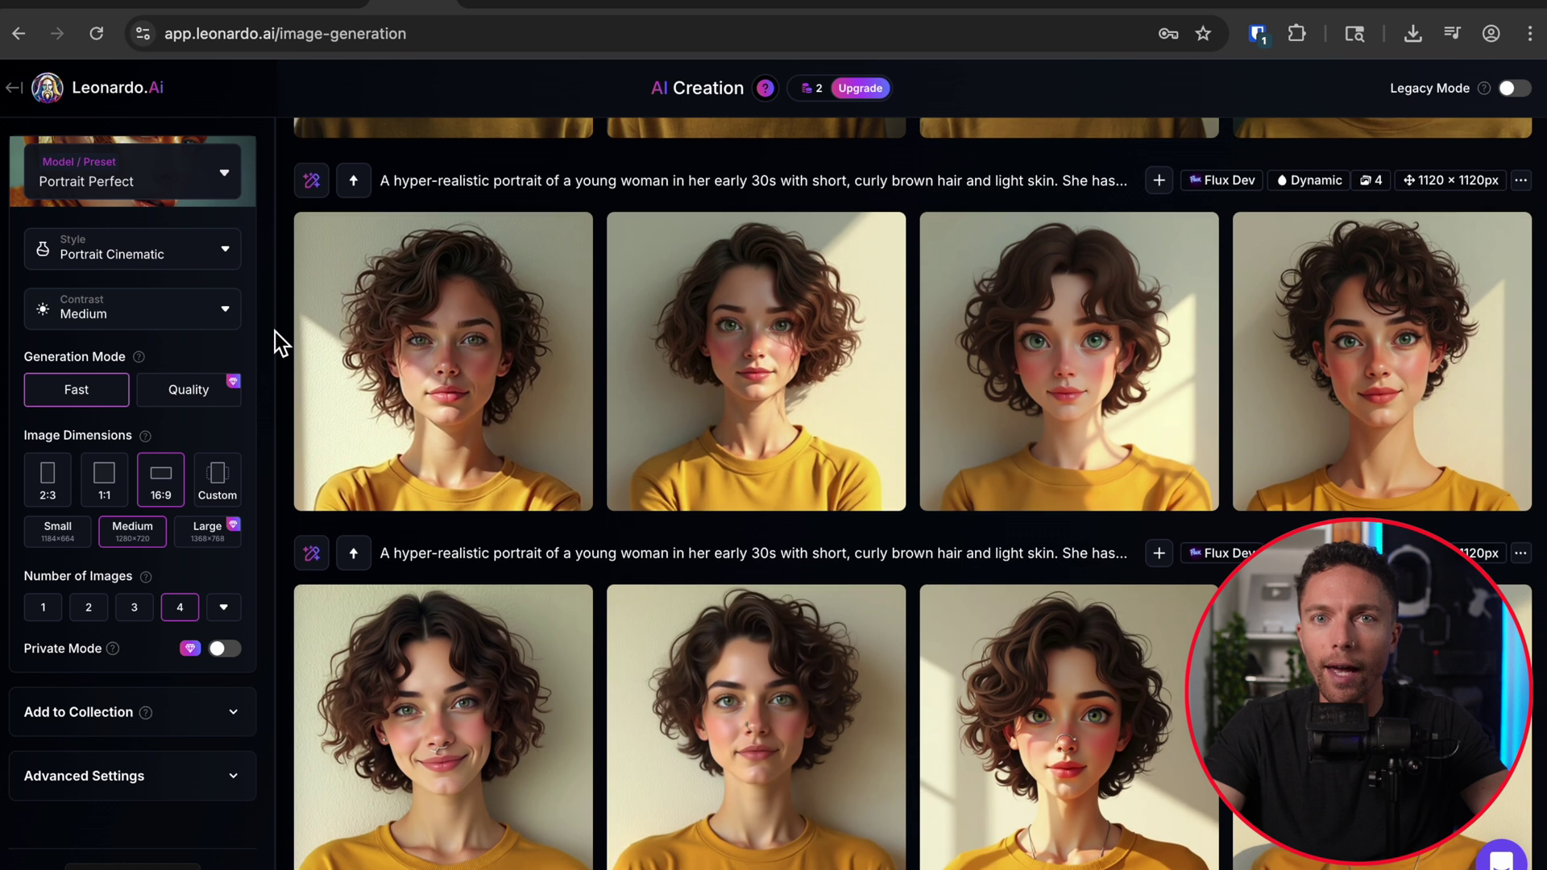
pyautogui.scroll(3, 274, 332)
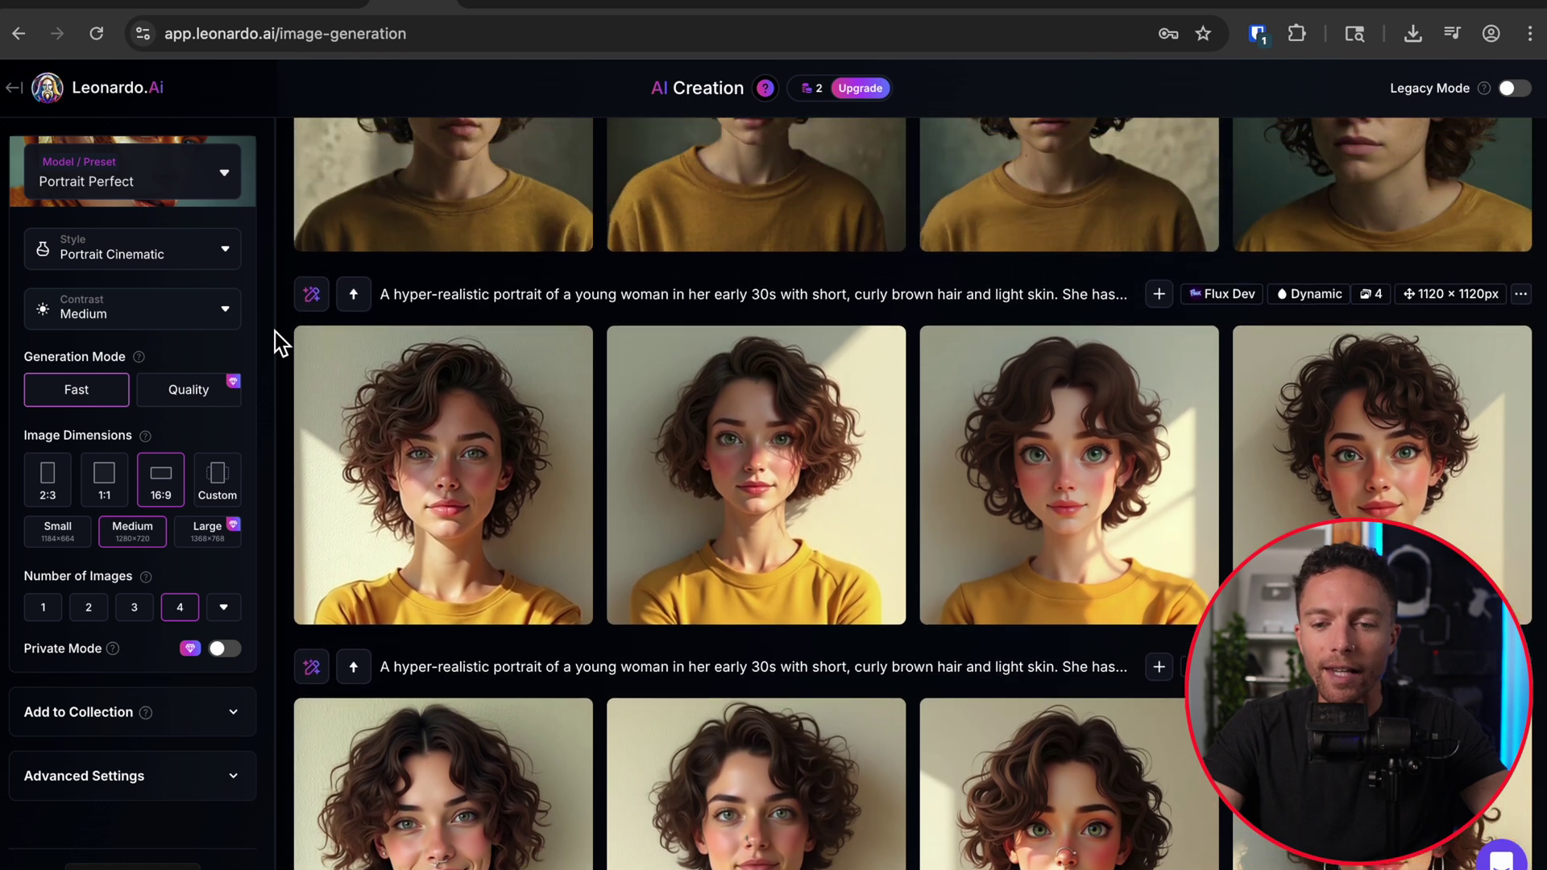
pyautogui.scroll(3, 274, 333)
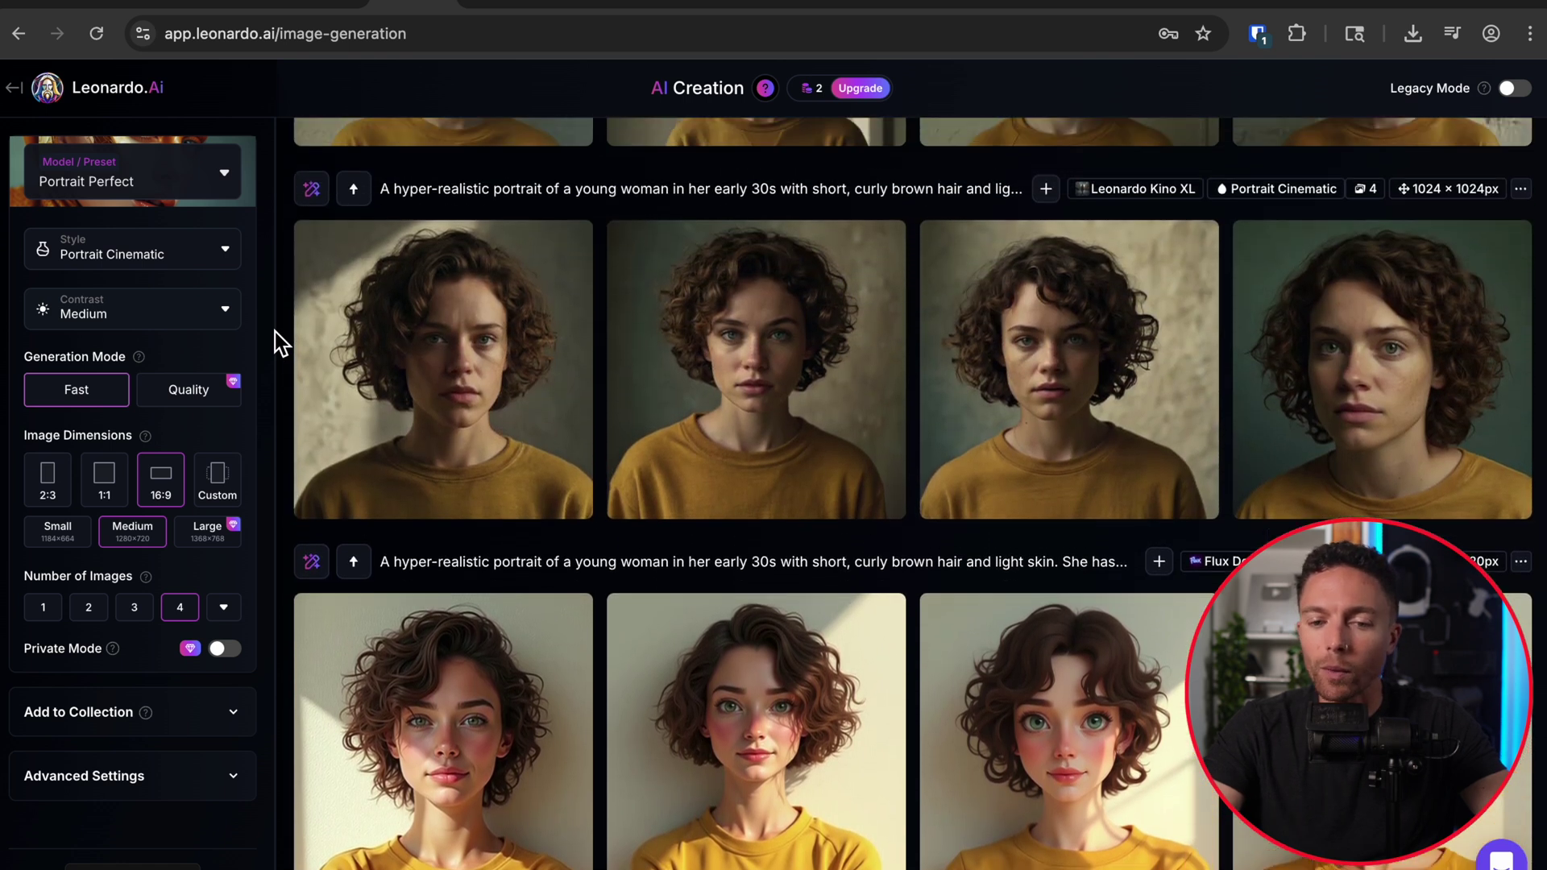
pyautogui.scroll(2, 274, 333)
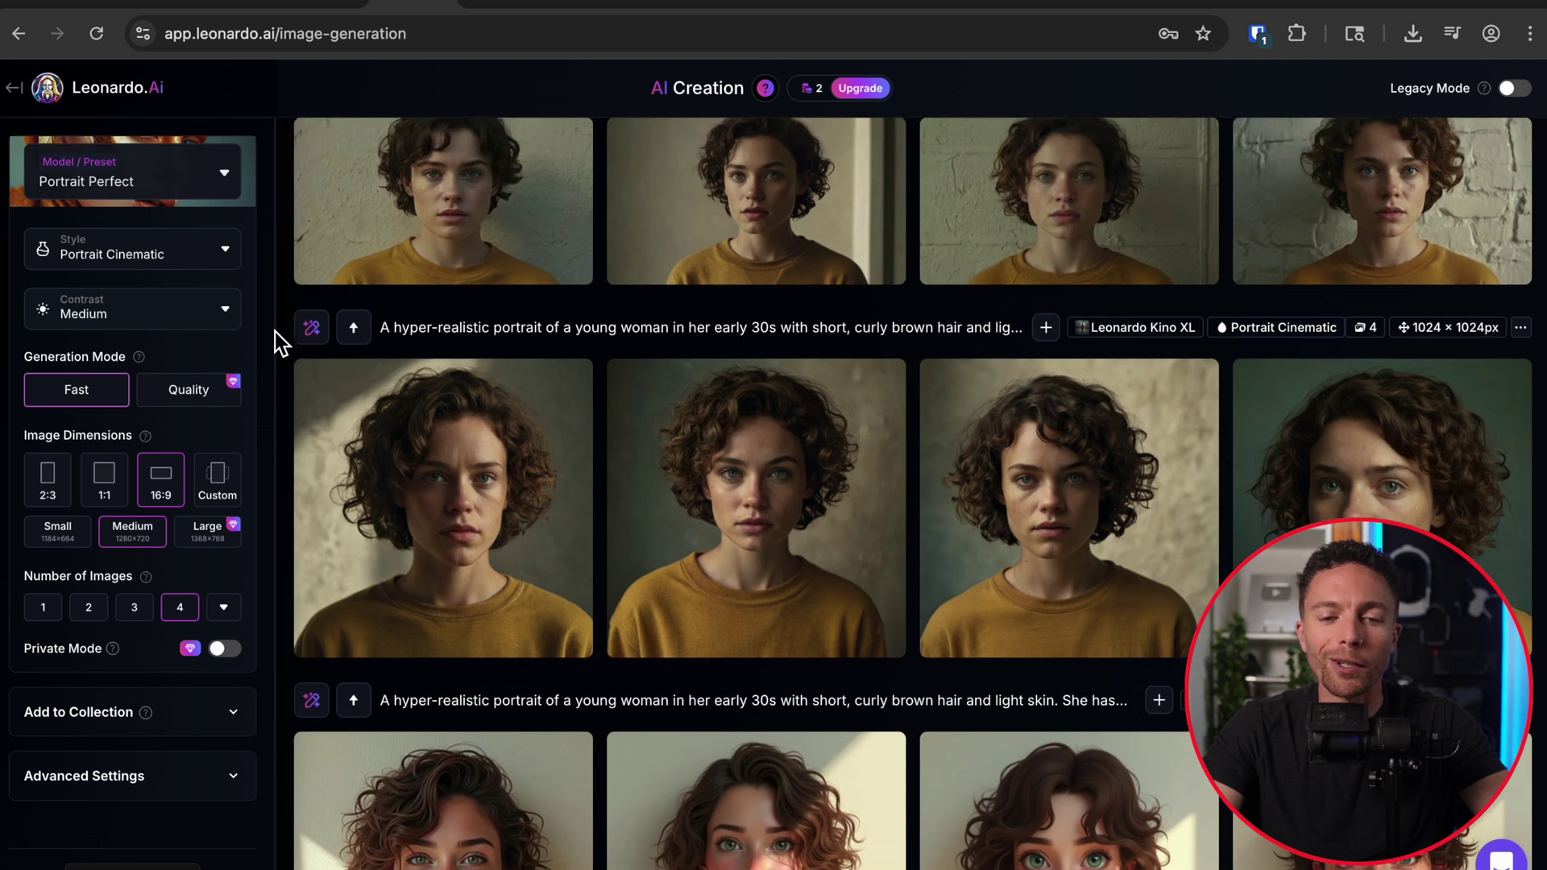
pyautogui.scroll(5, 274, 333)
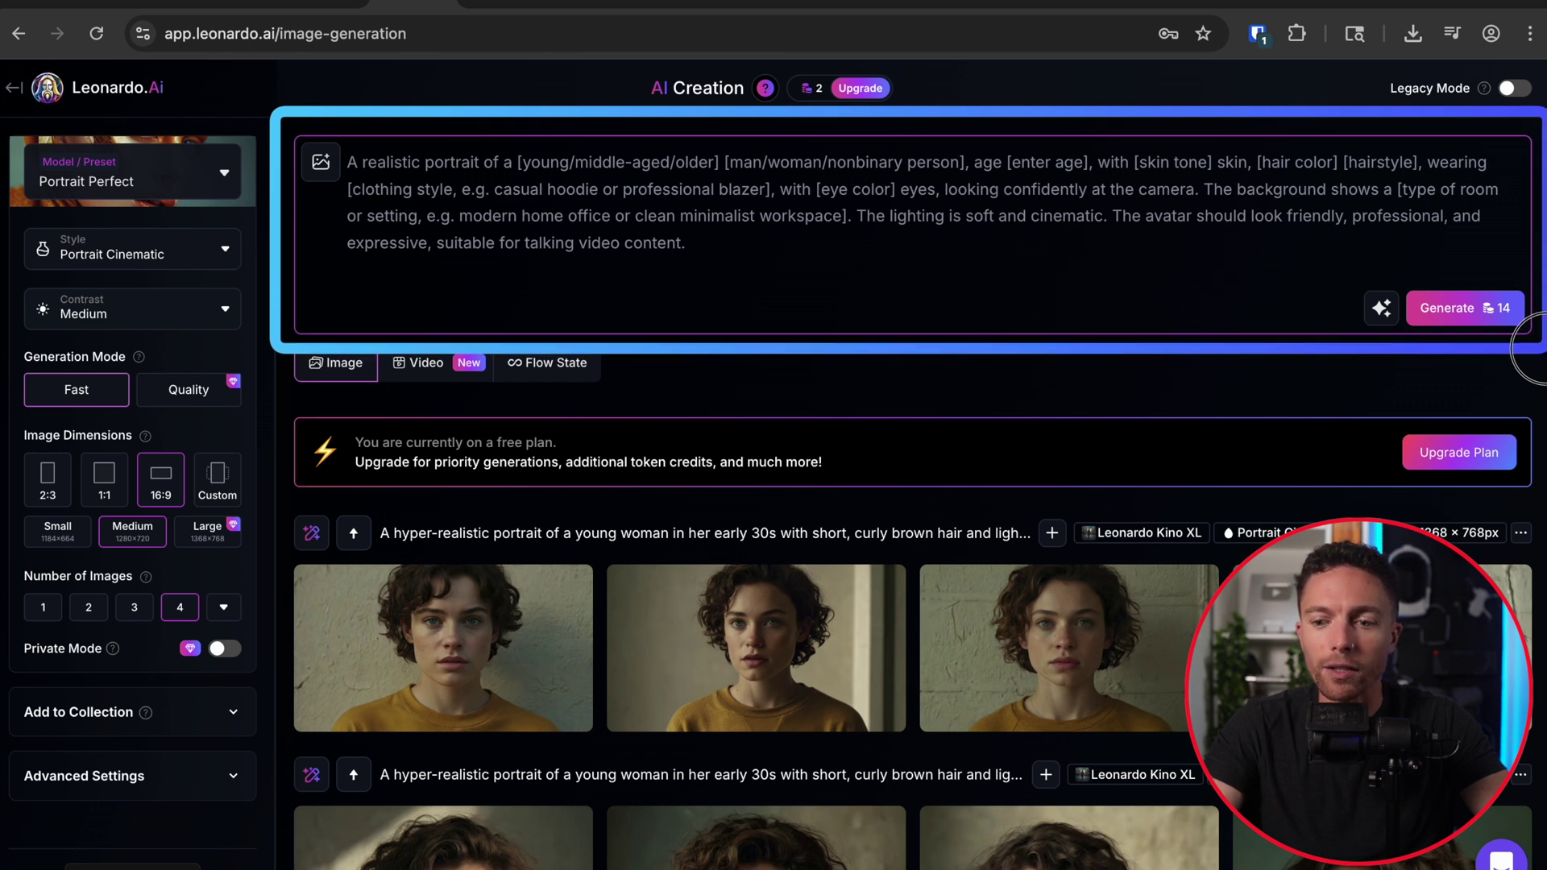
# Examine the Flux Dev portraits of the curly-haired woman in the yellow top up close for realism
pyautogui.scroll(-5, 1259, 484)
pyautogui.scroll(-6, 1259, 485)
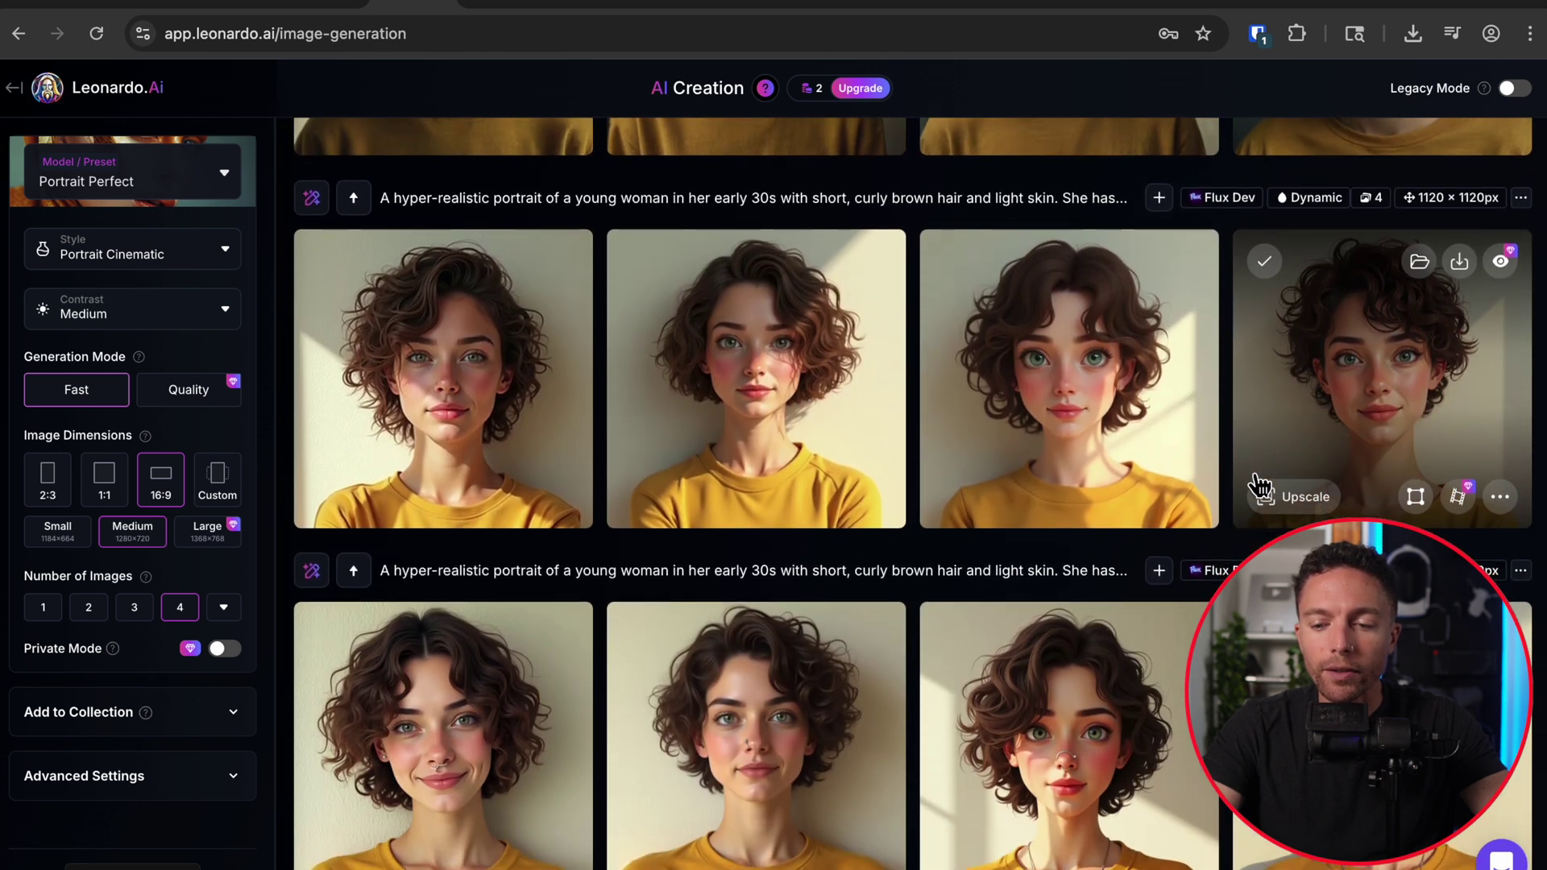
pyautogui.scroll(-1, 1259, 484)
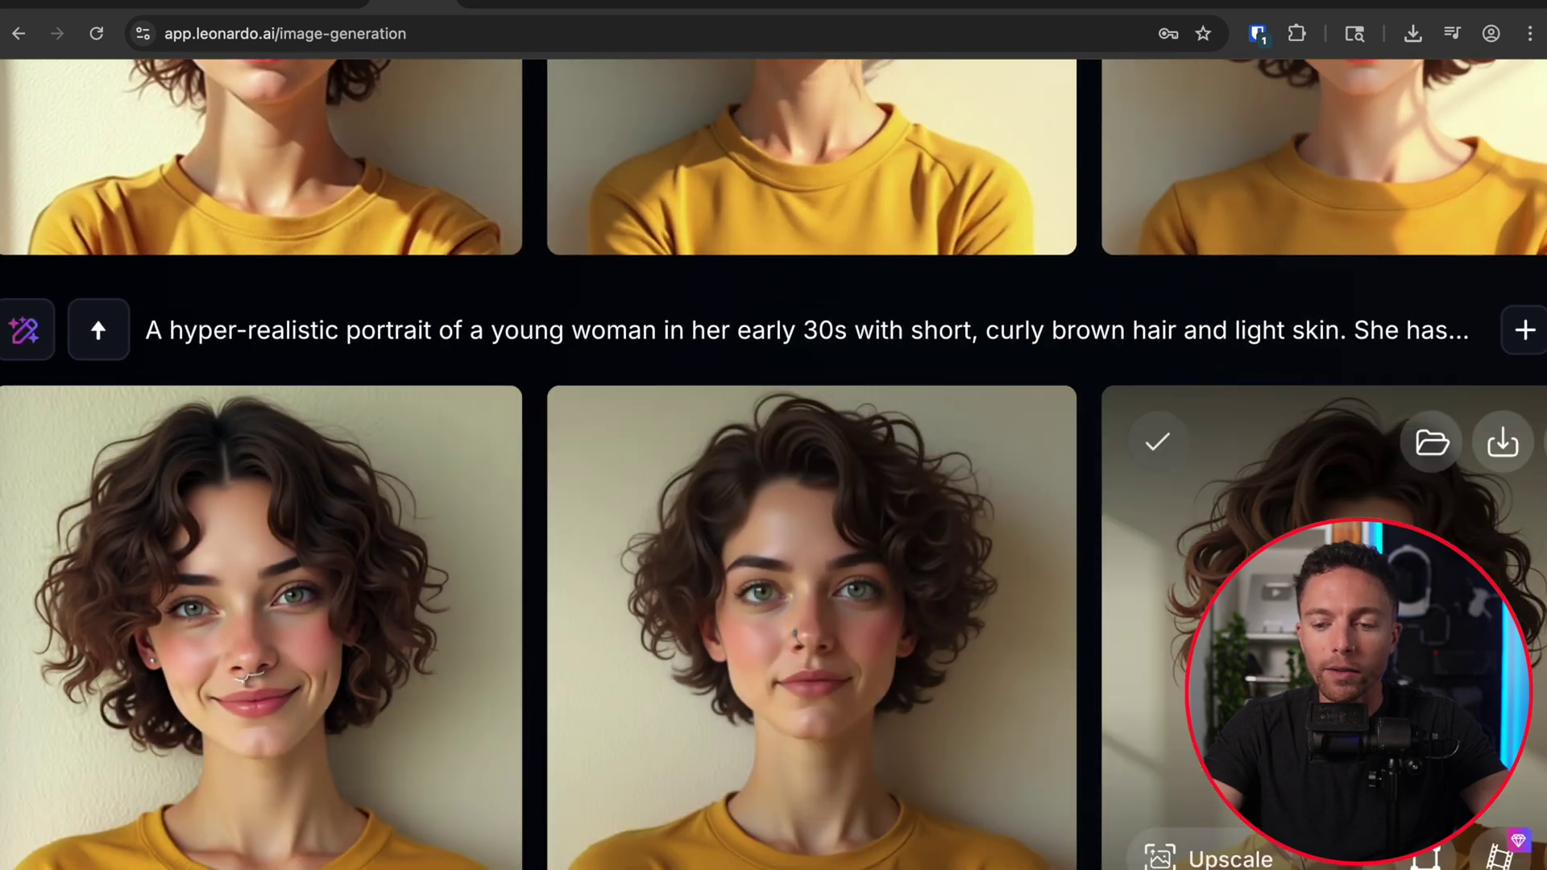
pyautogui.hscroll(3, 1290, 643)
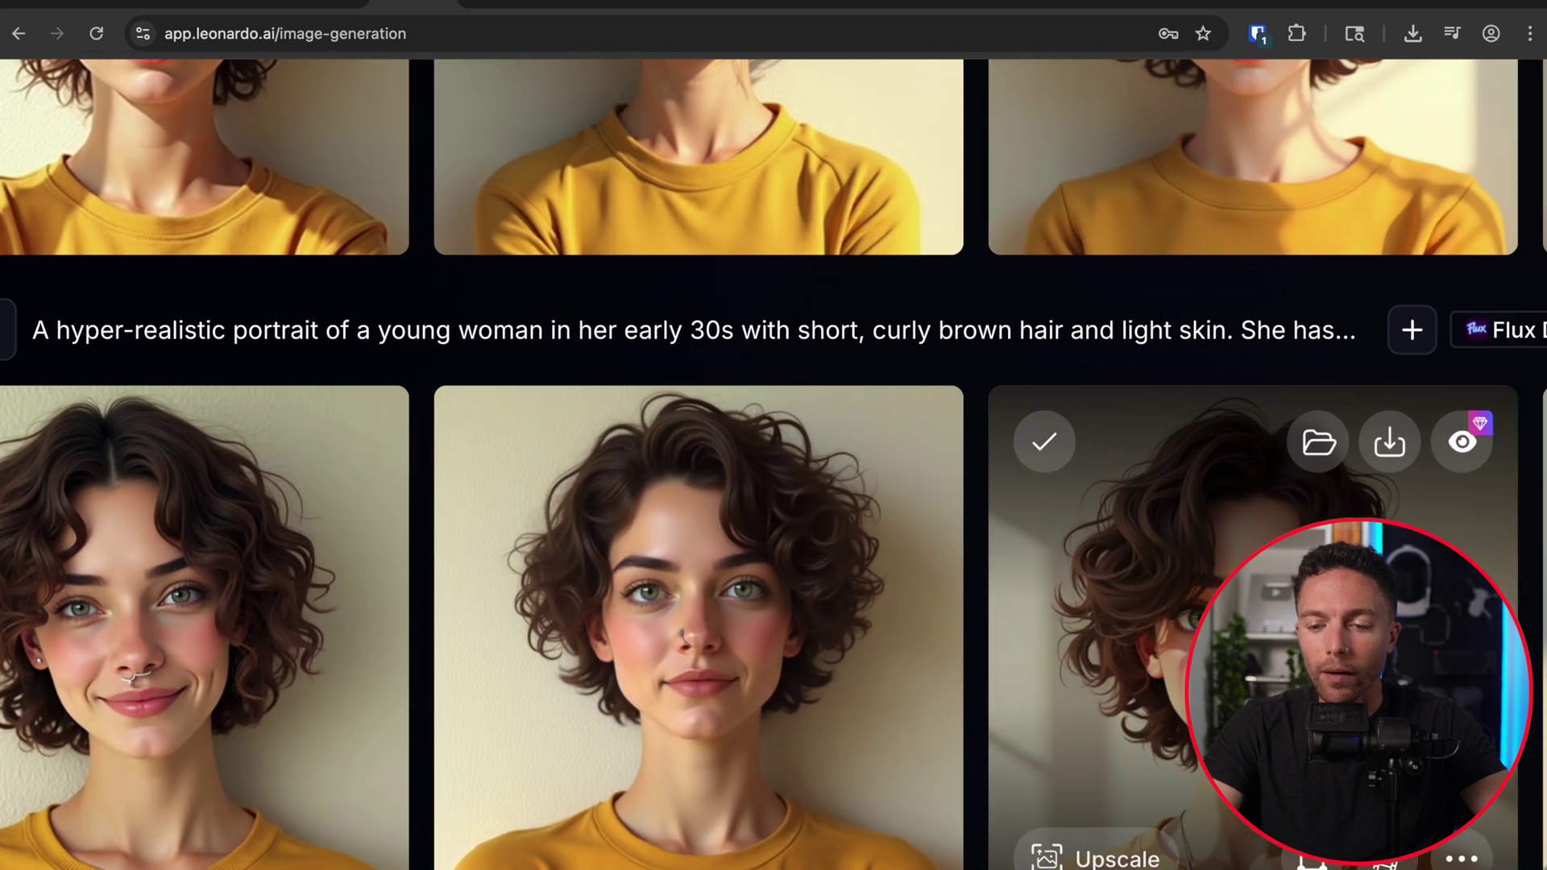
pyautogui.hscroll(-3, 1290, 645)
pyautogui.scroll(5, 1290, 644)
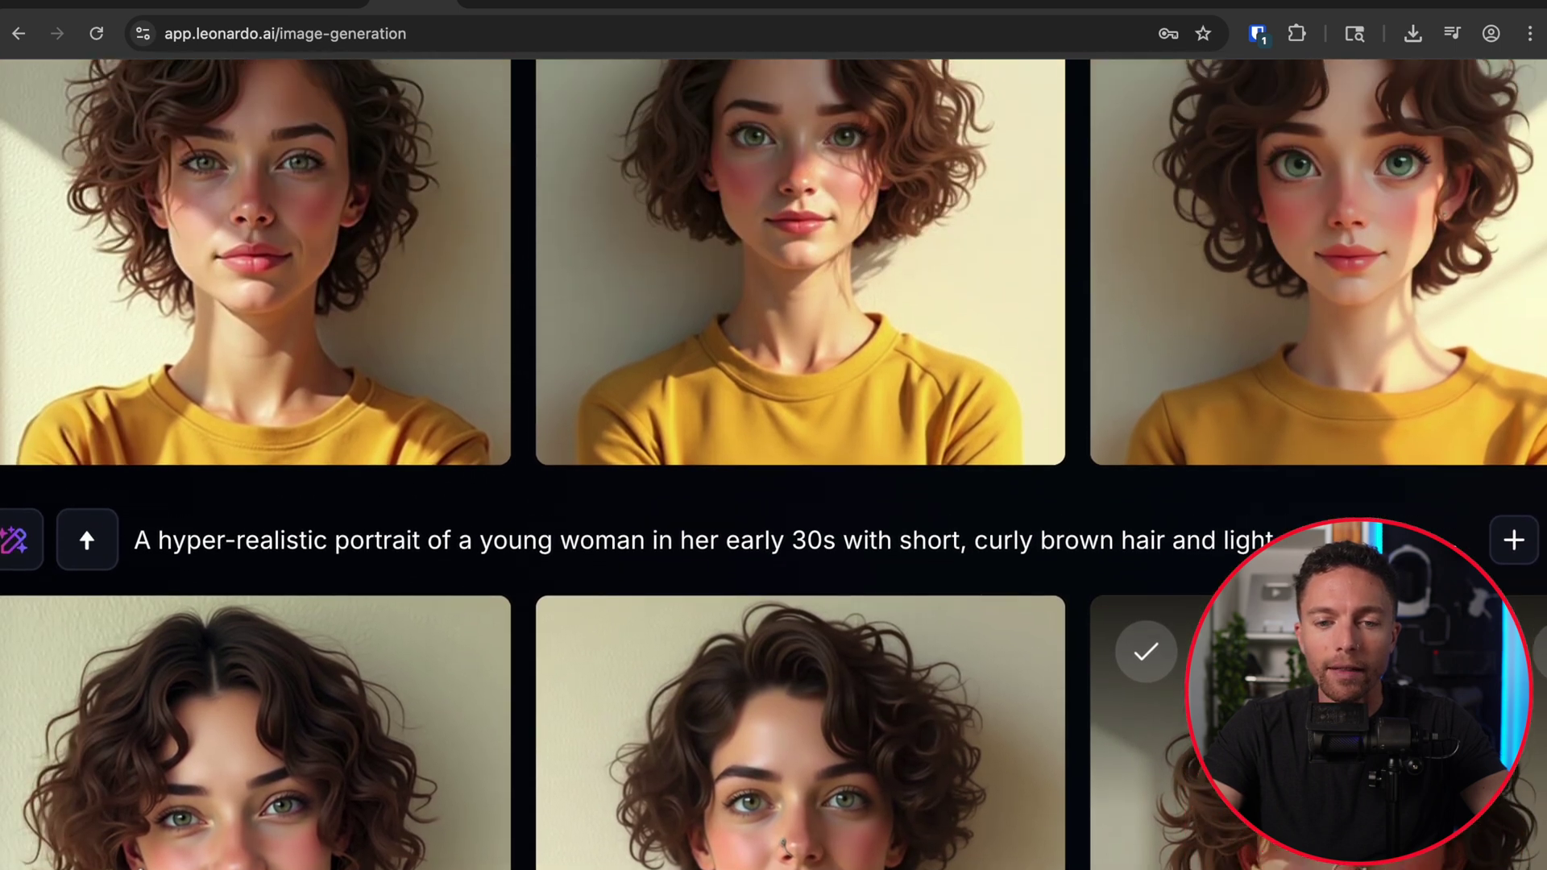
pyautogui.hscroll(-3, 1288, 645)
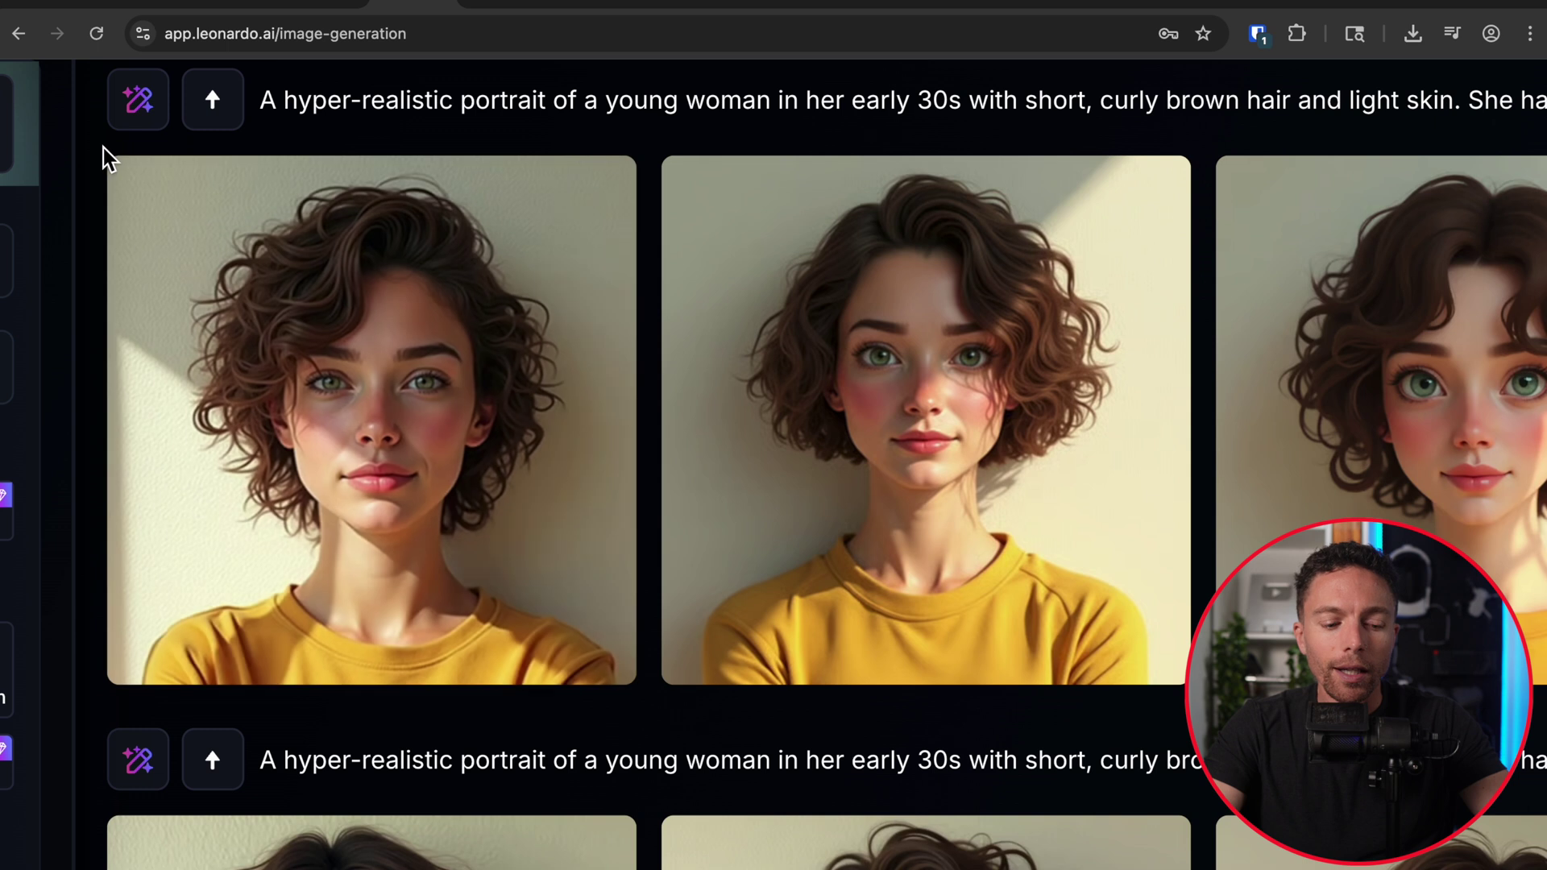
pyautogui.moveTo(105, 147)
pyautogui.mouseDown()
pyautogui.moveTo(632, 640)
pyautogui.moveTo(666, 680)
pyautogui.moveTo(651, 697)
pyautogui.mouseUp()
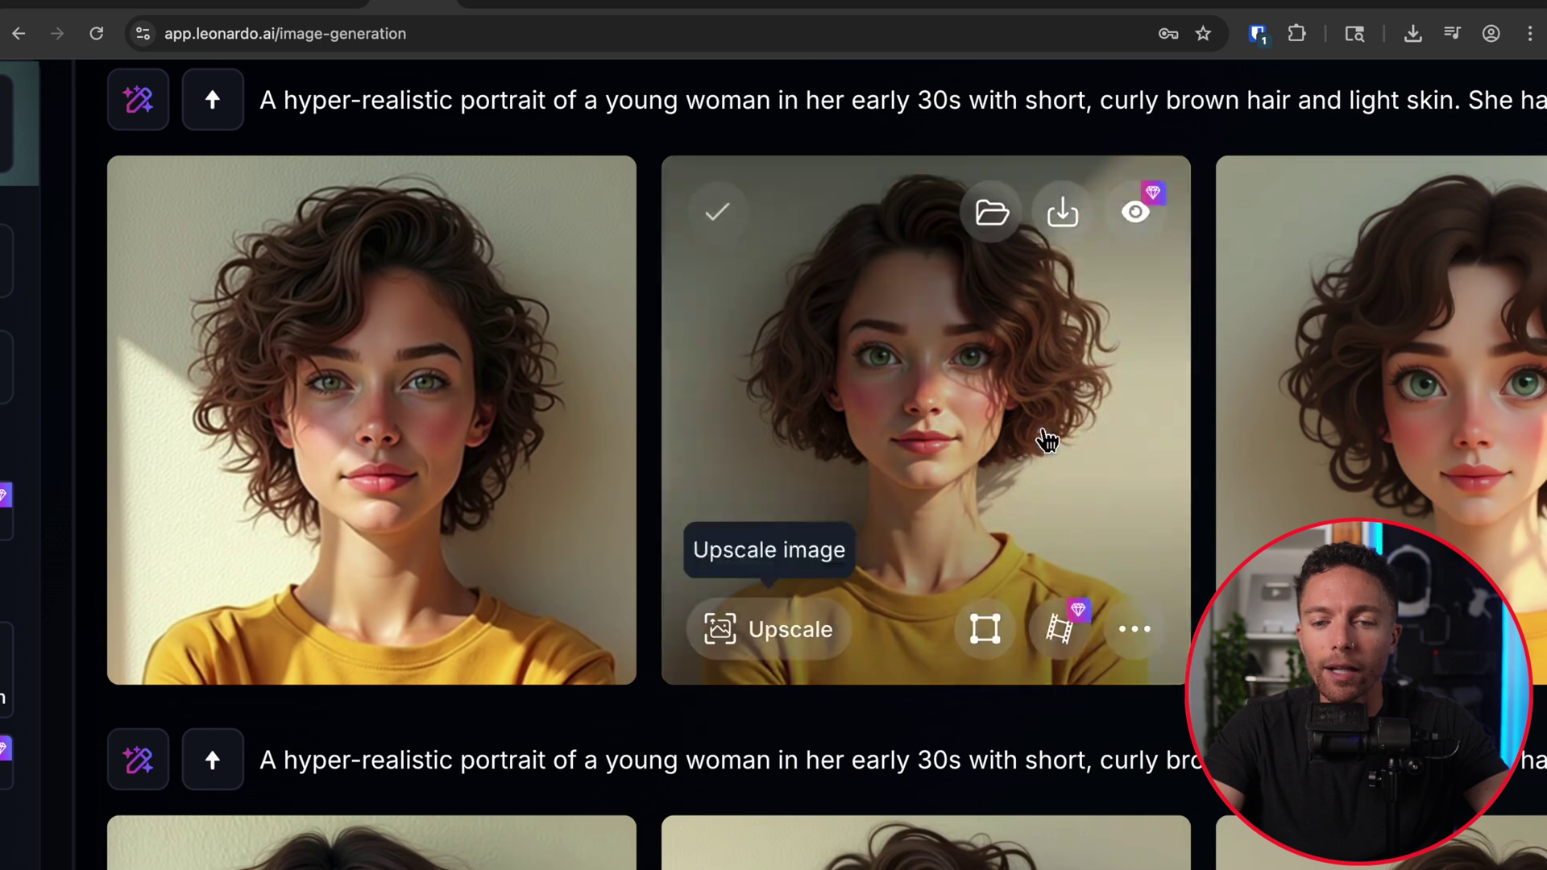
pyautogui.hscroll(3, 1126, 422)
pyautogui.hscroll(-3, 1128, 424)
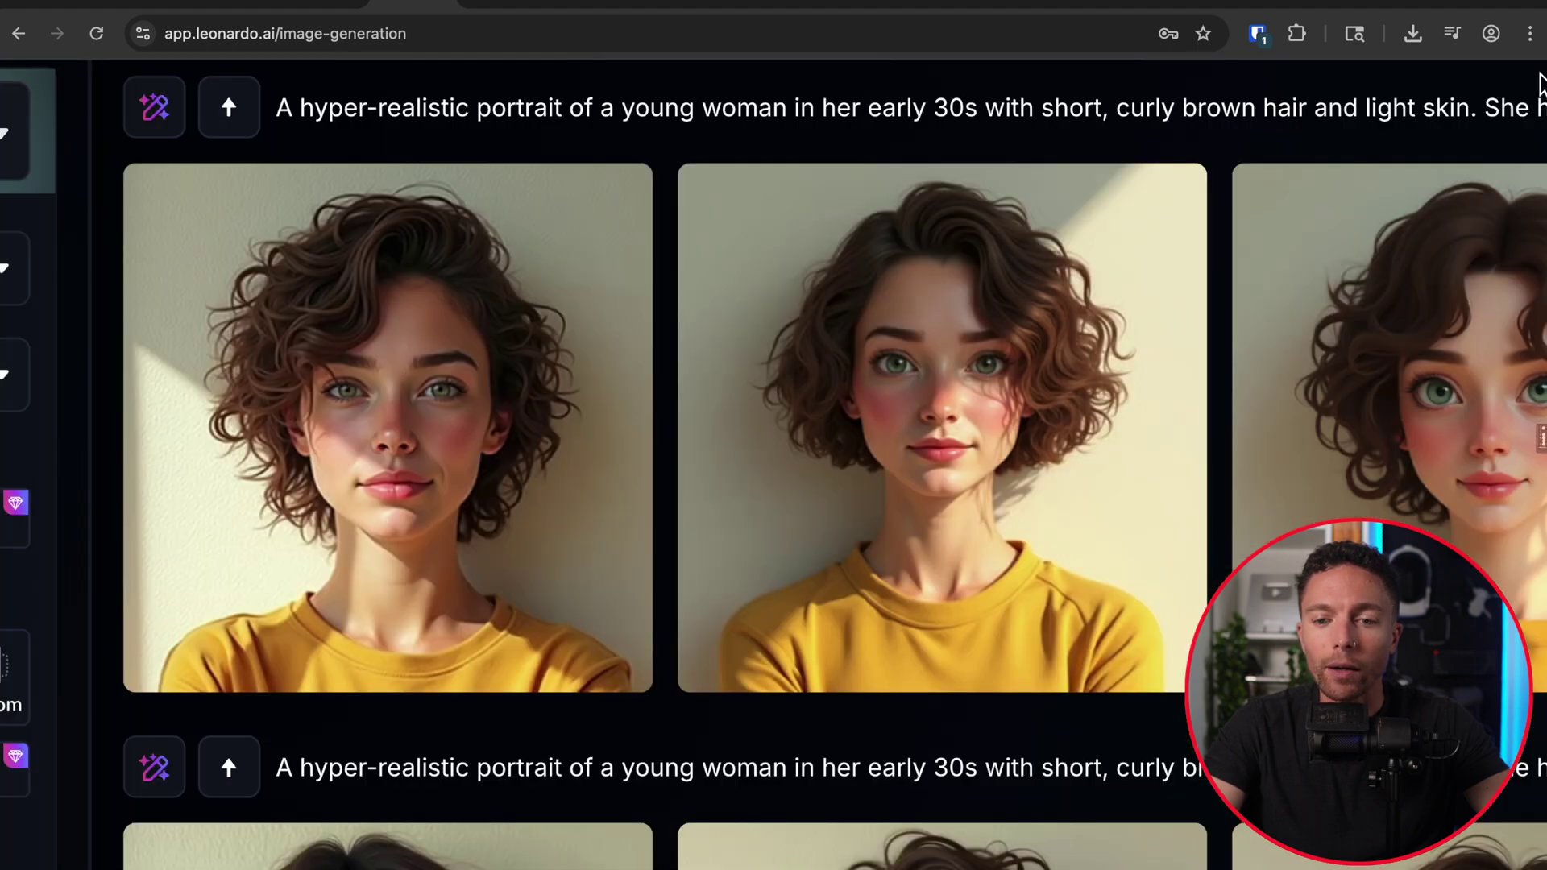
# Examine the Leonardo Kino XL portraits of the same woman for comparison with the Flux Dev versions
pyautogui.scroll(5, 1205, 408)
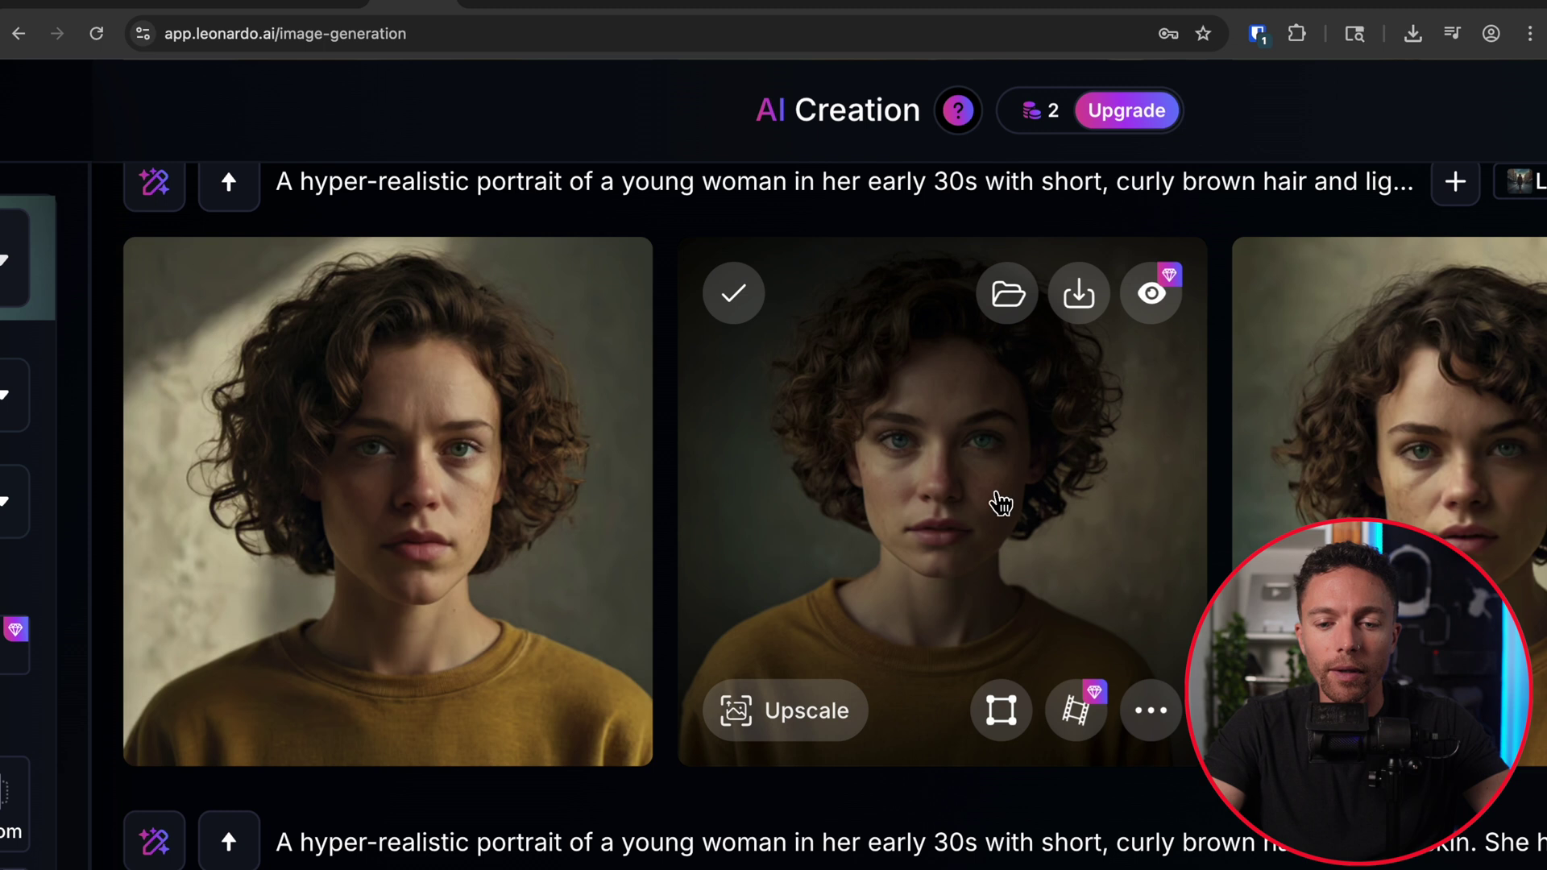
pyautogui.hscroll(3, 676, 516)
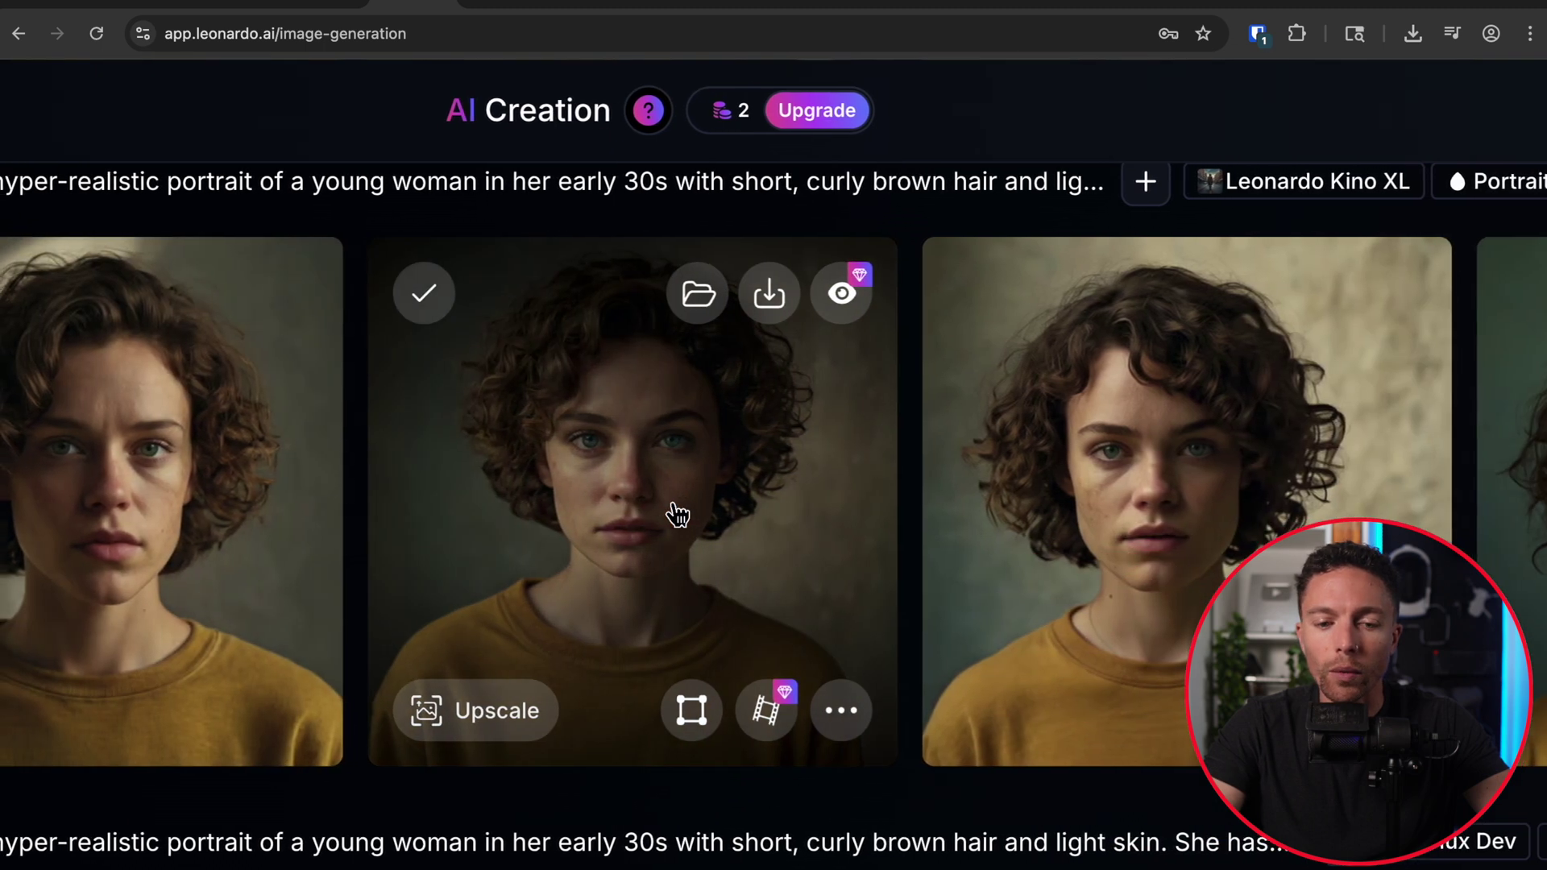
pyautogui.hotkey('ctrl', '-')
pyautogui.hotkey('ctrl', '-')
pyautogui.scroll(3, 676, 515)
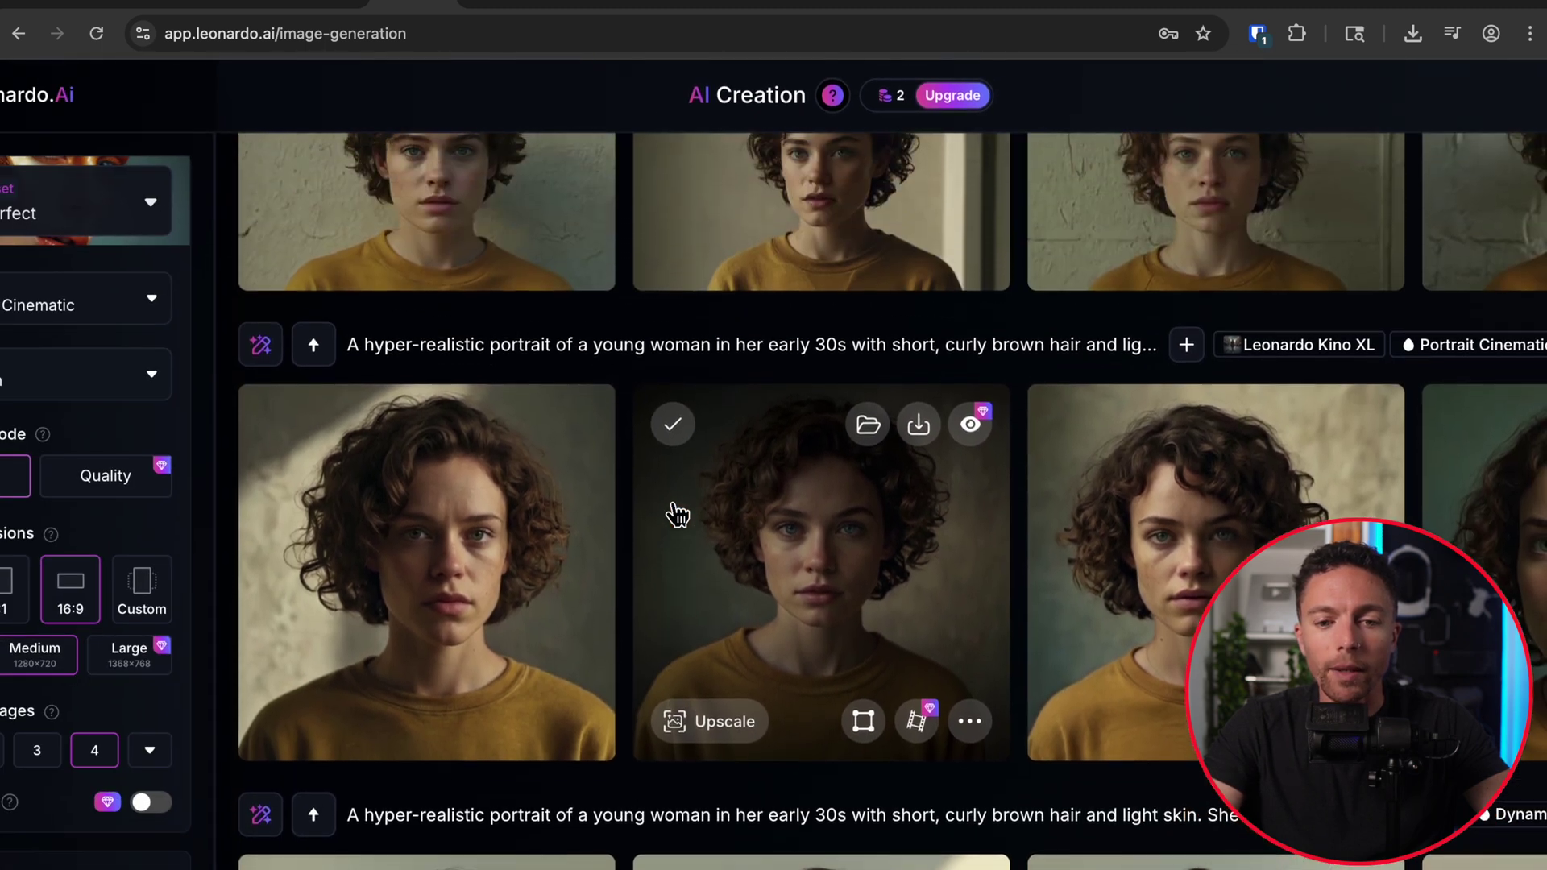
pyautogui.scroll(1, 677, 516)
pyautogui.hscroll(-3, 677, 516)
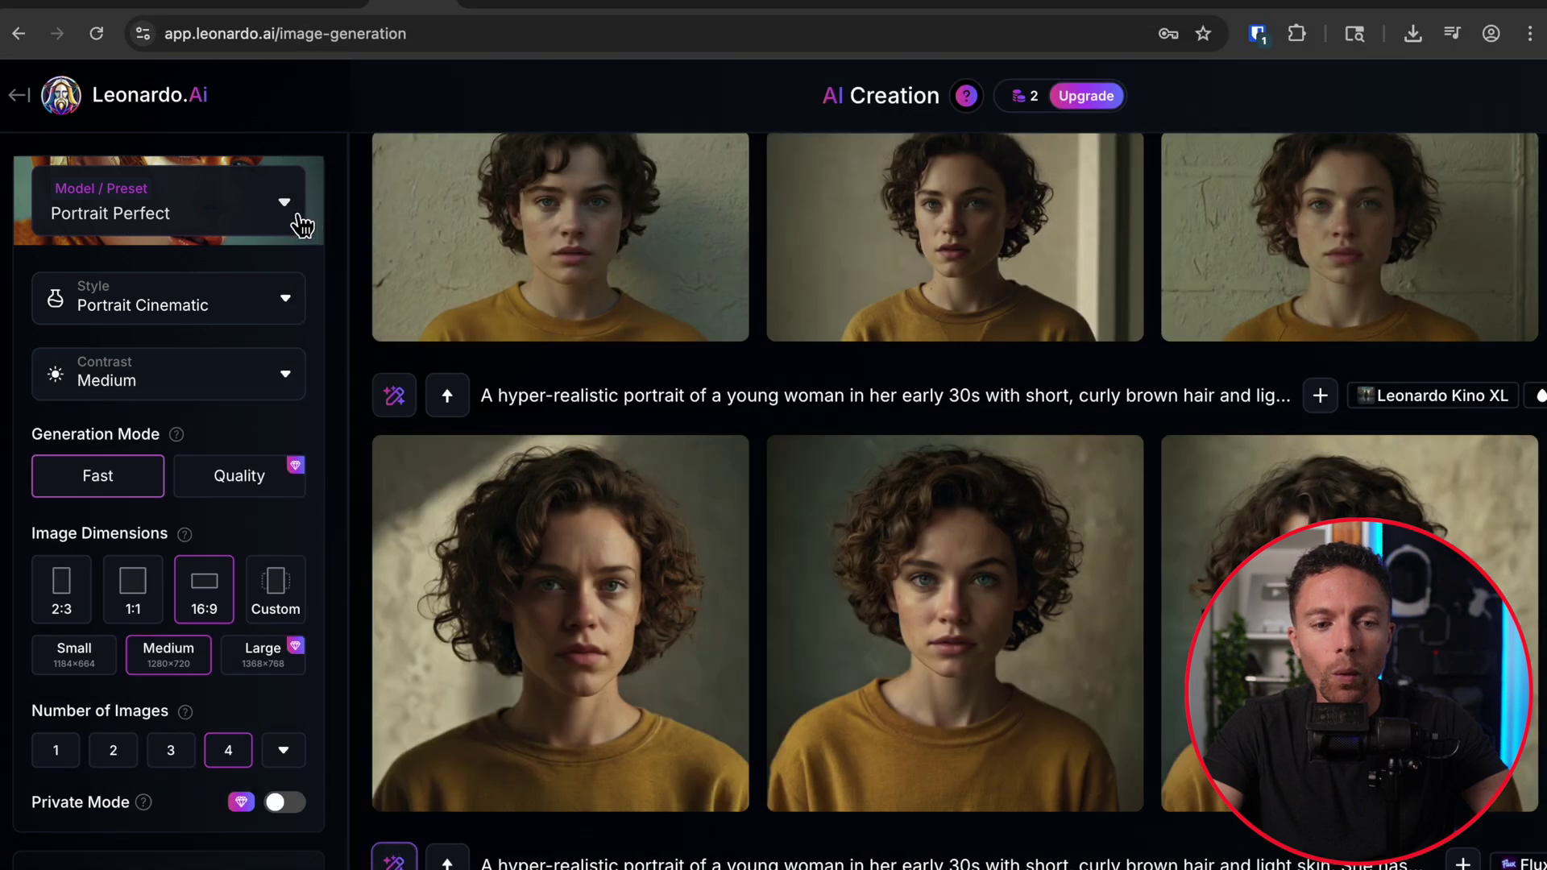
# Look through the featured models and presets, including Portrait Perfect, and close the list without changing the selection
pyautogui.click(302, 224)
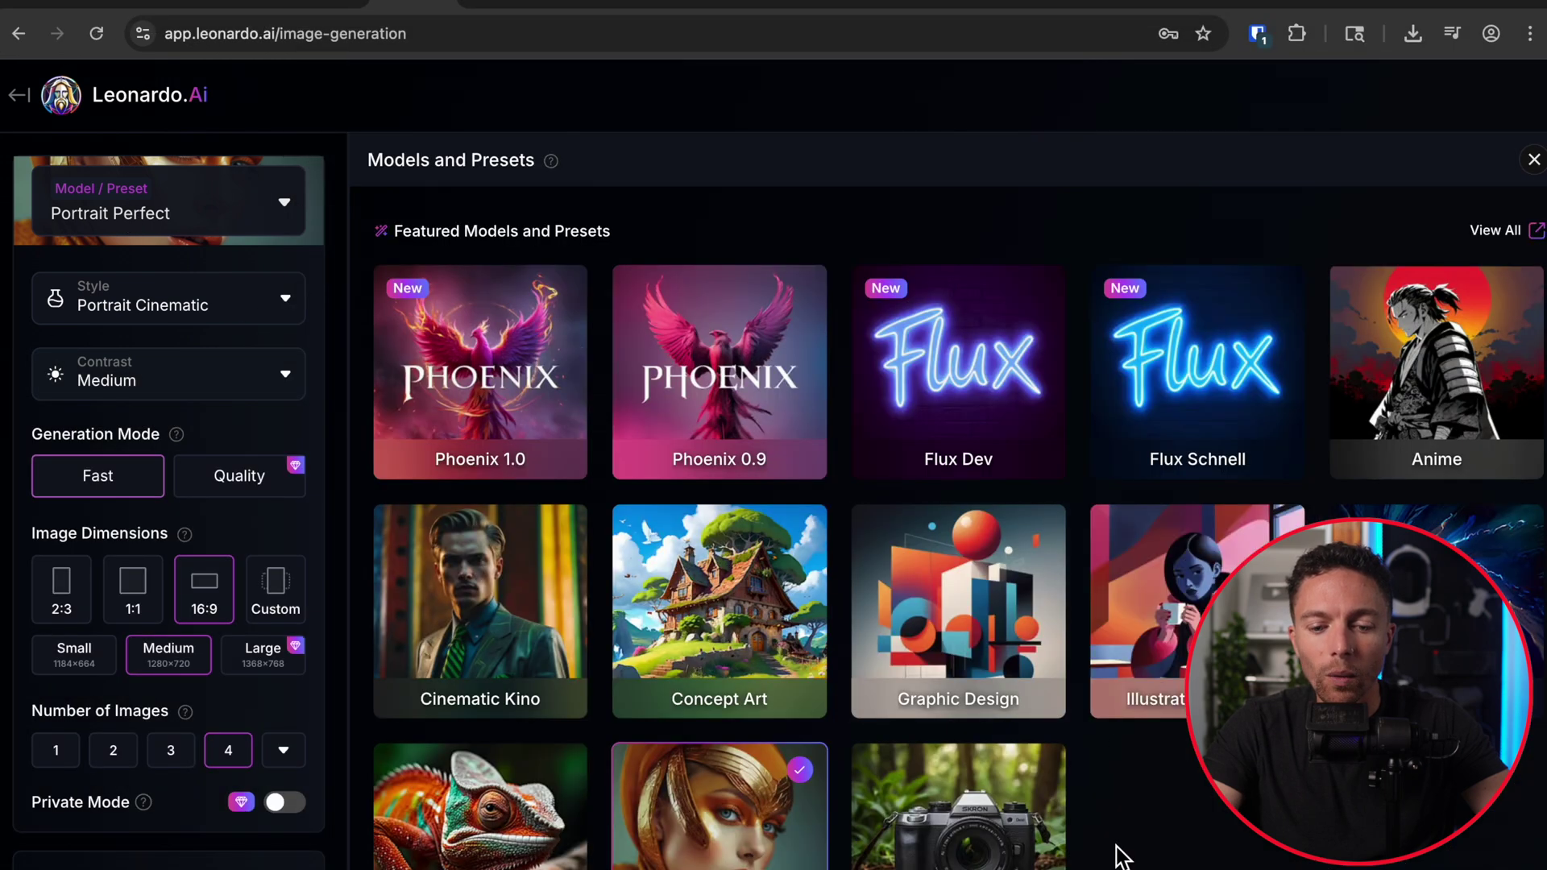
pyautogui.scroll(-2, 1120, 850)
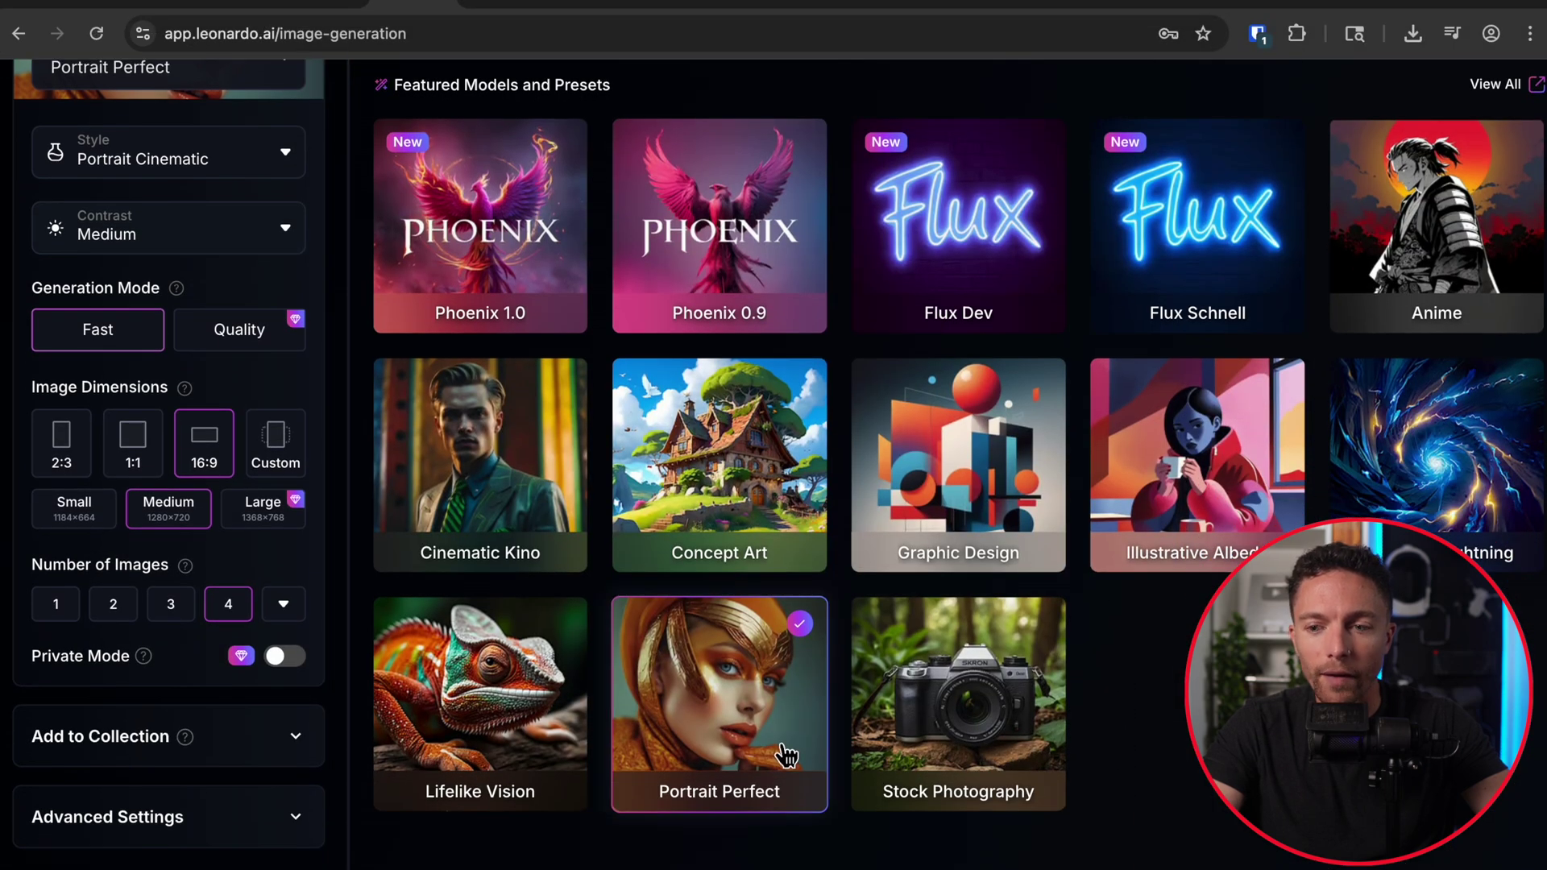
pyautogui.scroll(1, 776, 751)
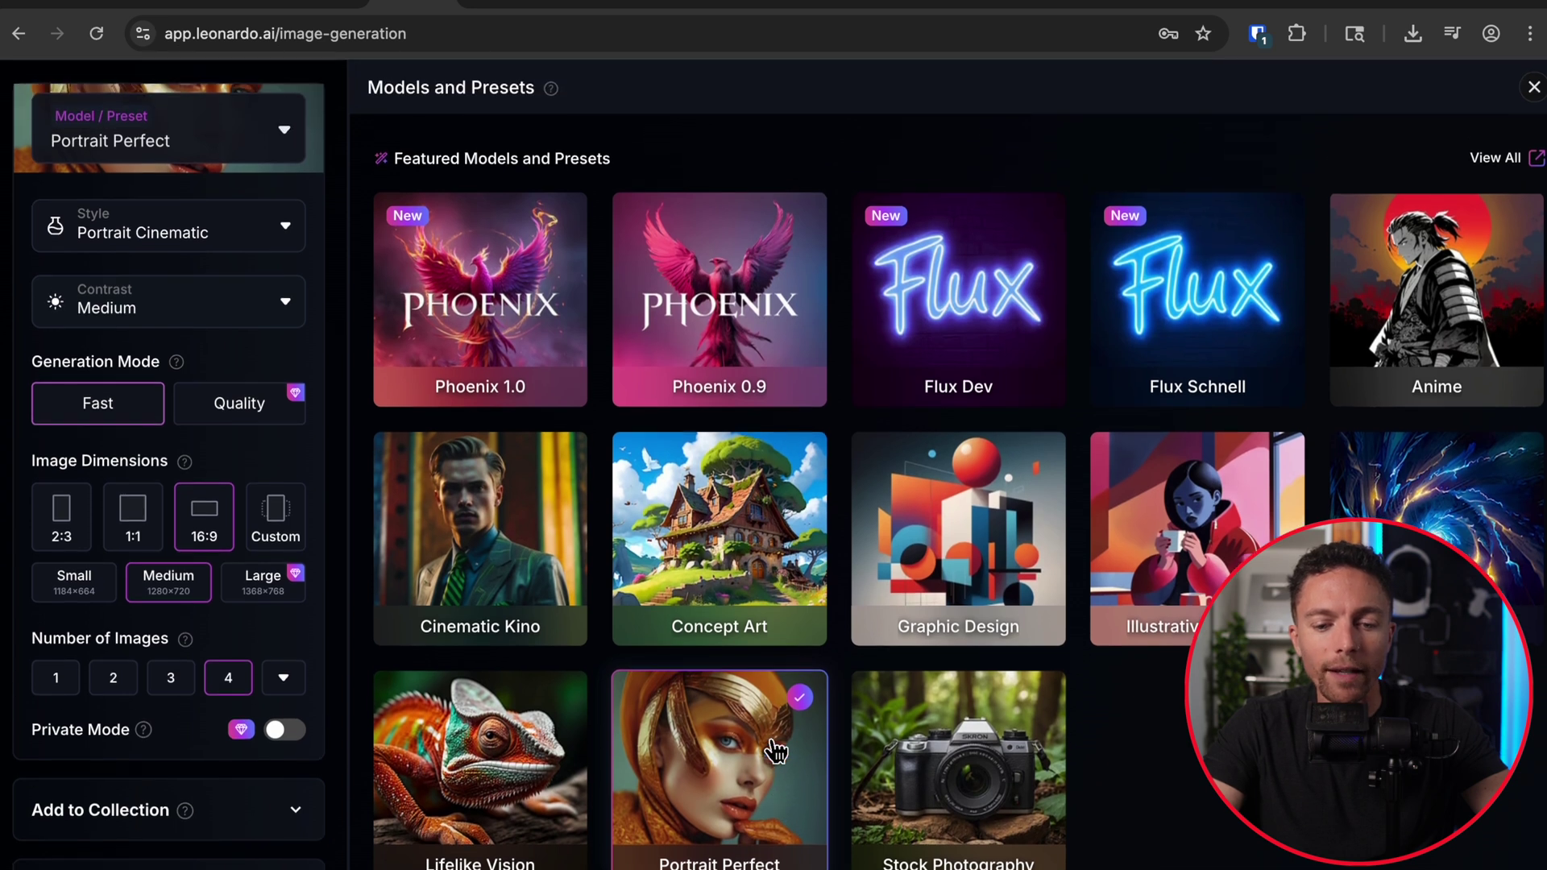
pyautogui.scroll(1, 883, 527)
pyautogui.click(1532, 161)
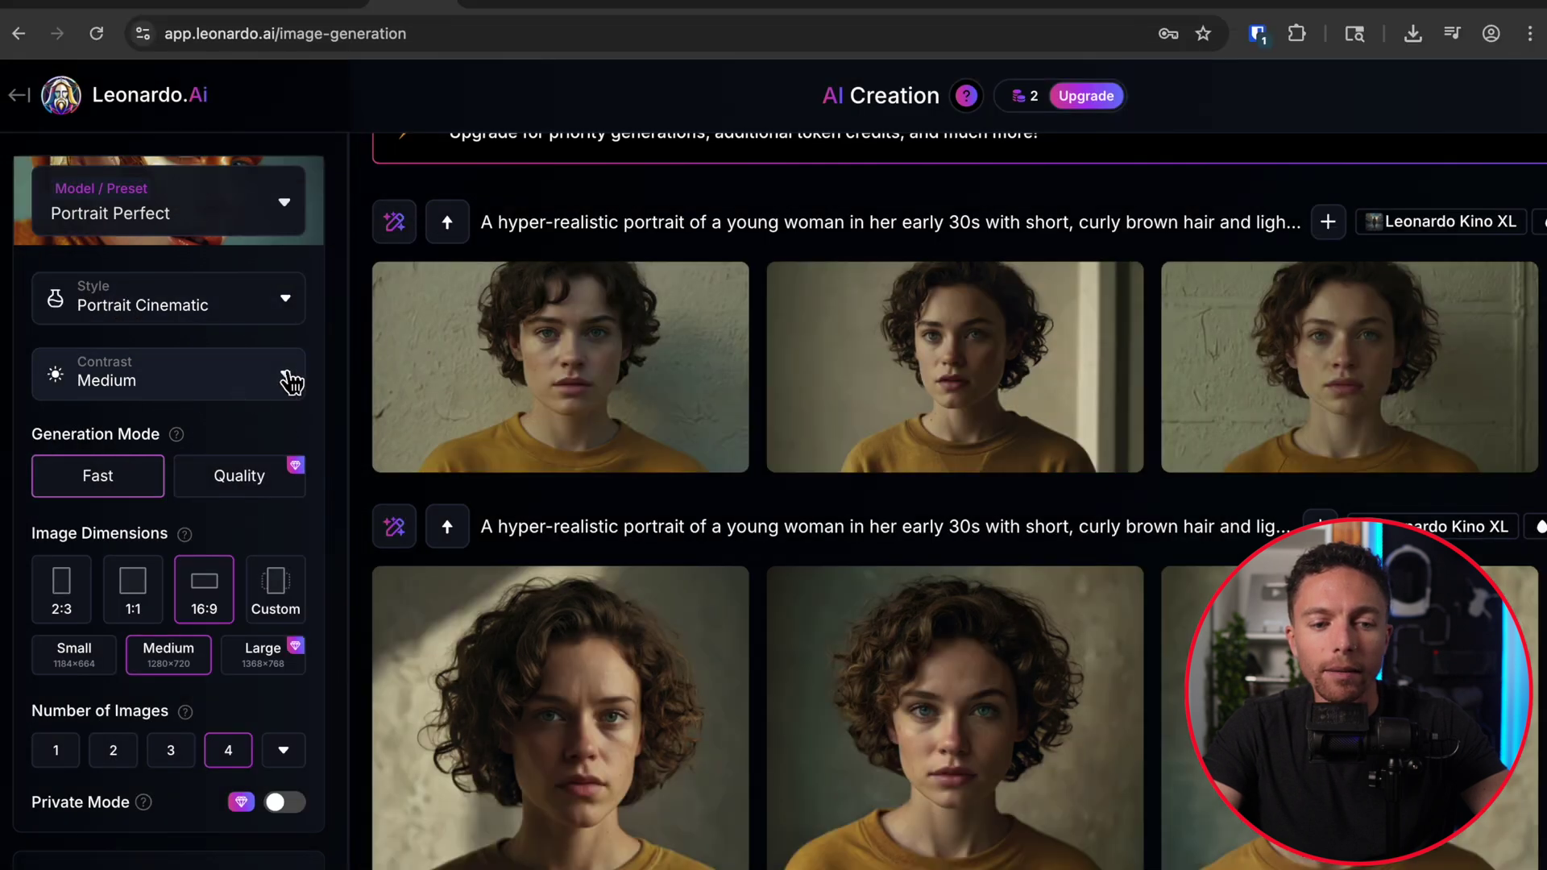
# Review the contrast options, generation mode, image dimensions and number of images in the Portrait Perfect generation settings
pyautogui.click(289, 381)
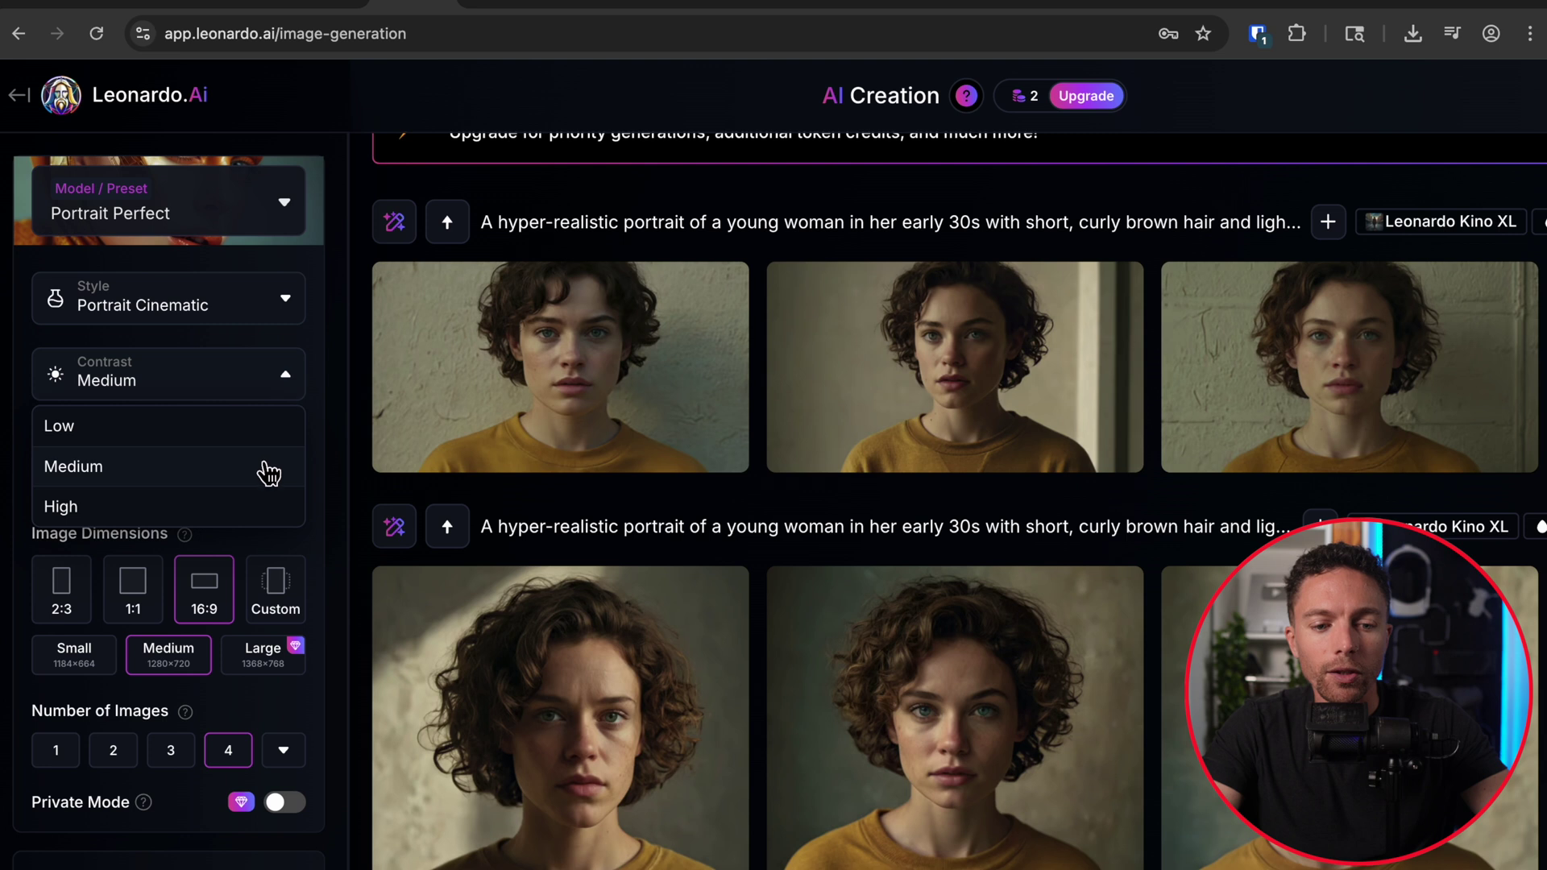
pyautogui.click(346, 388)
pyautogui.scroll(-3, 330, 460)
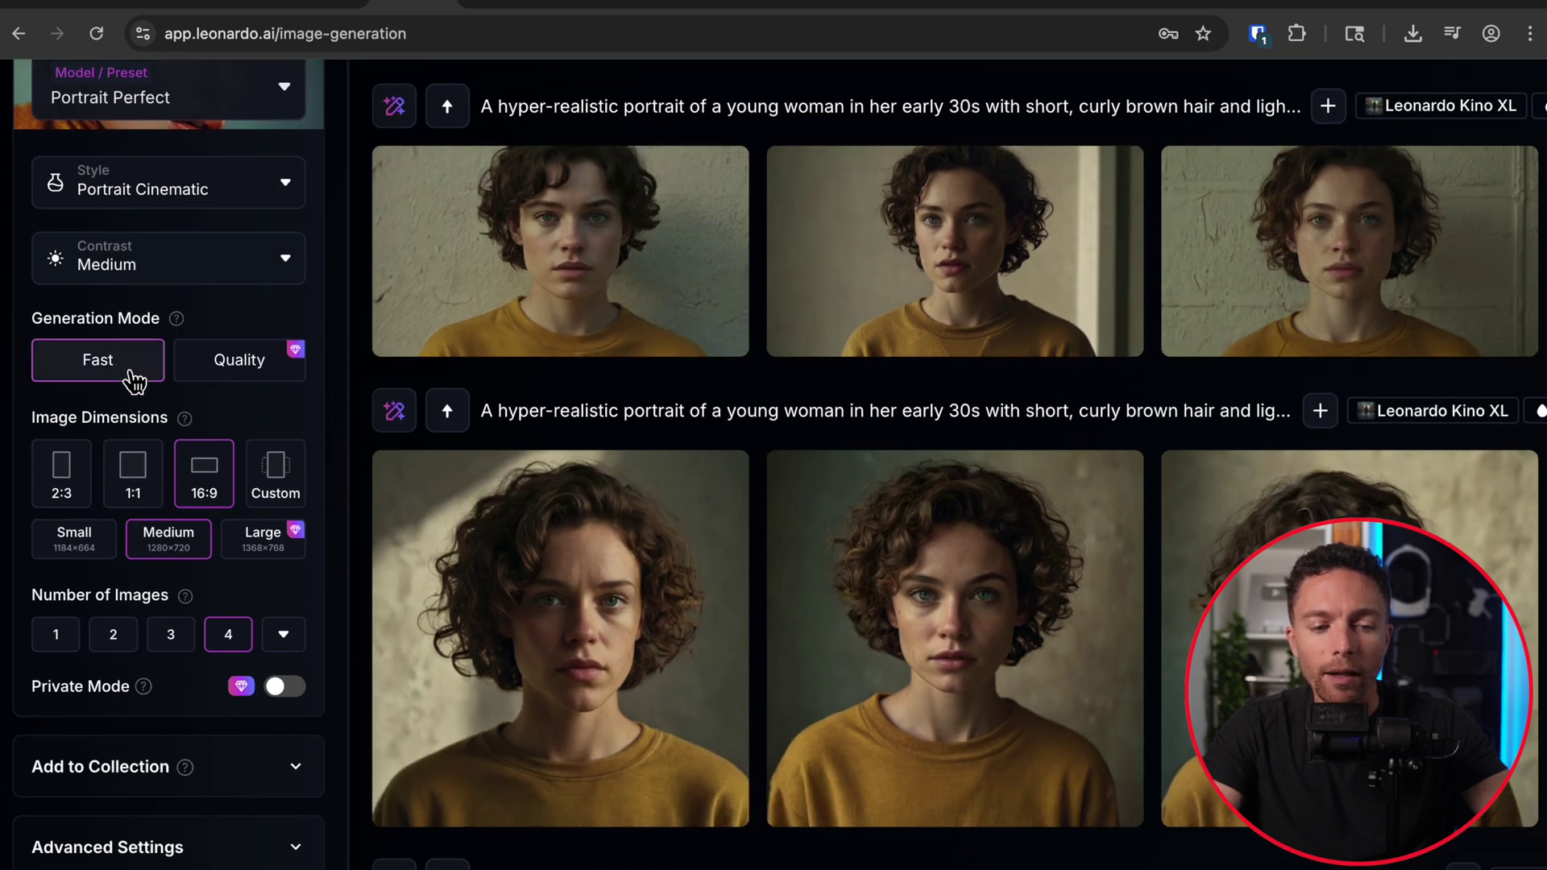
pyautogui.scroll(-2, 84, 392)
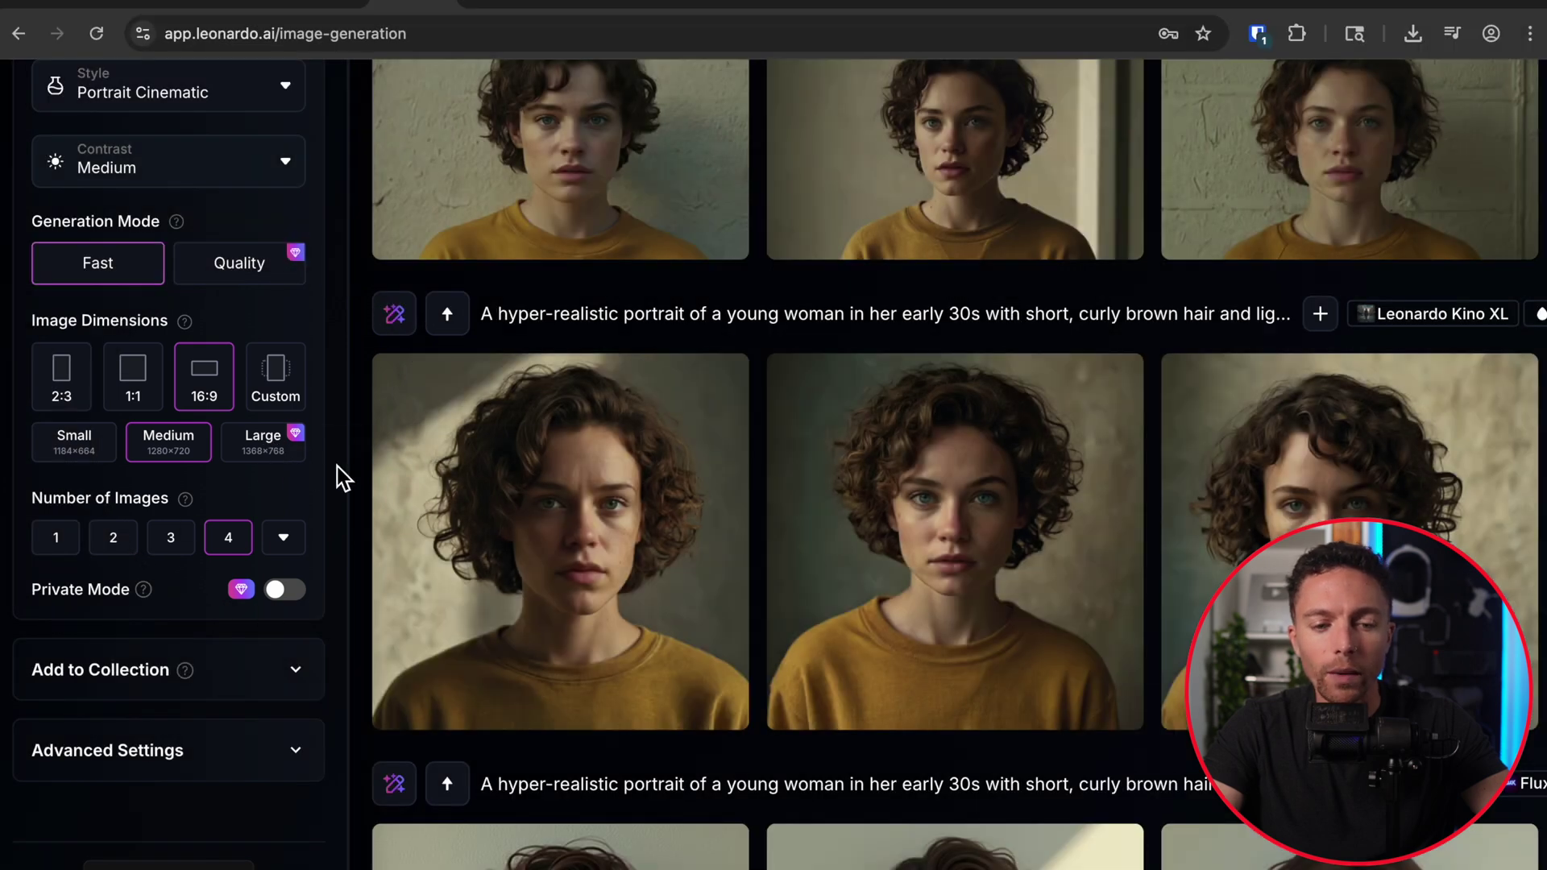
pyautogui.scroll(3, 331, 421)
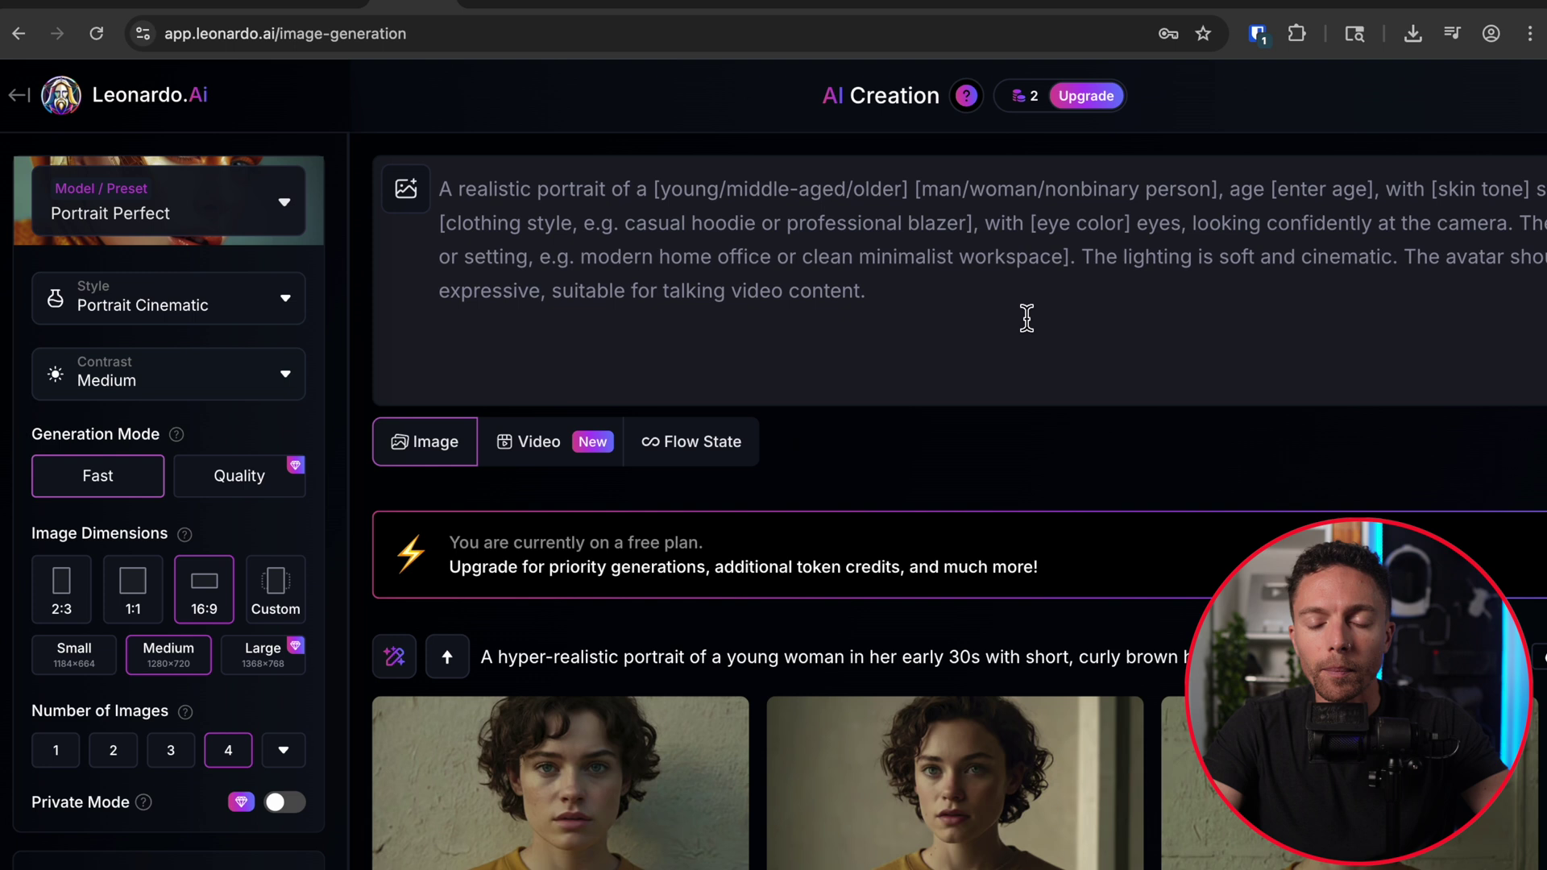
# Look over the avatar prompt template and the Leonardo Kino XL portraits, including the first image's download option
pyautogui.hscroll(5, 1026, 318)
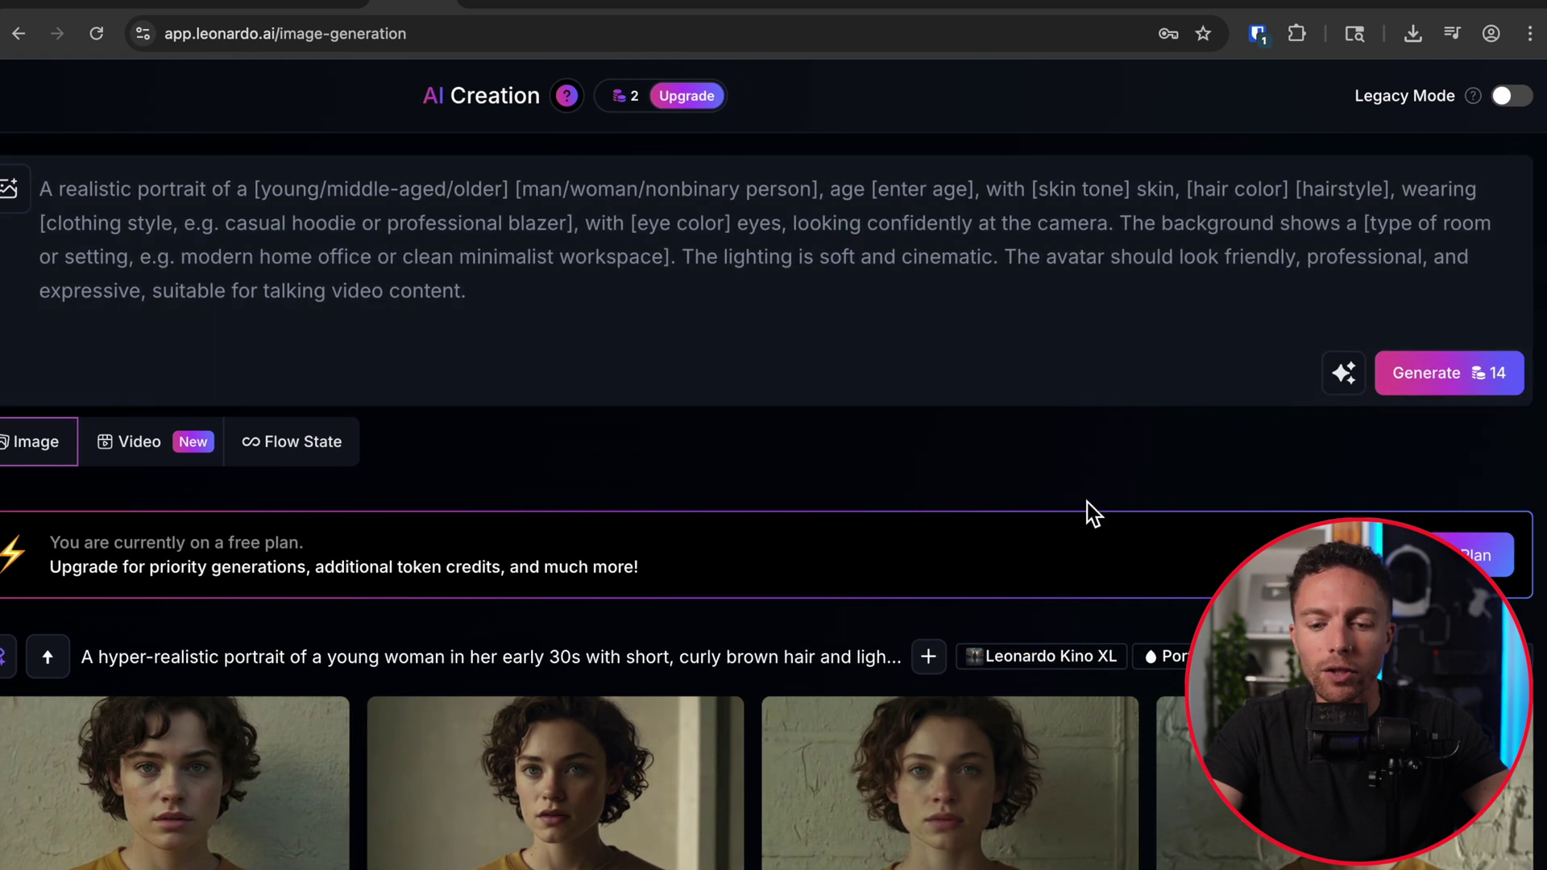
pyautogui.scroll(-3, 1084, 506)
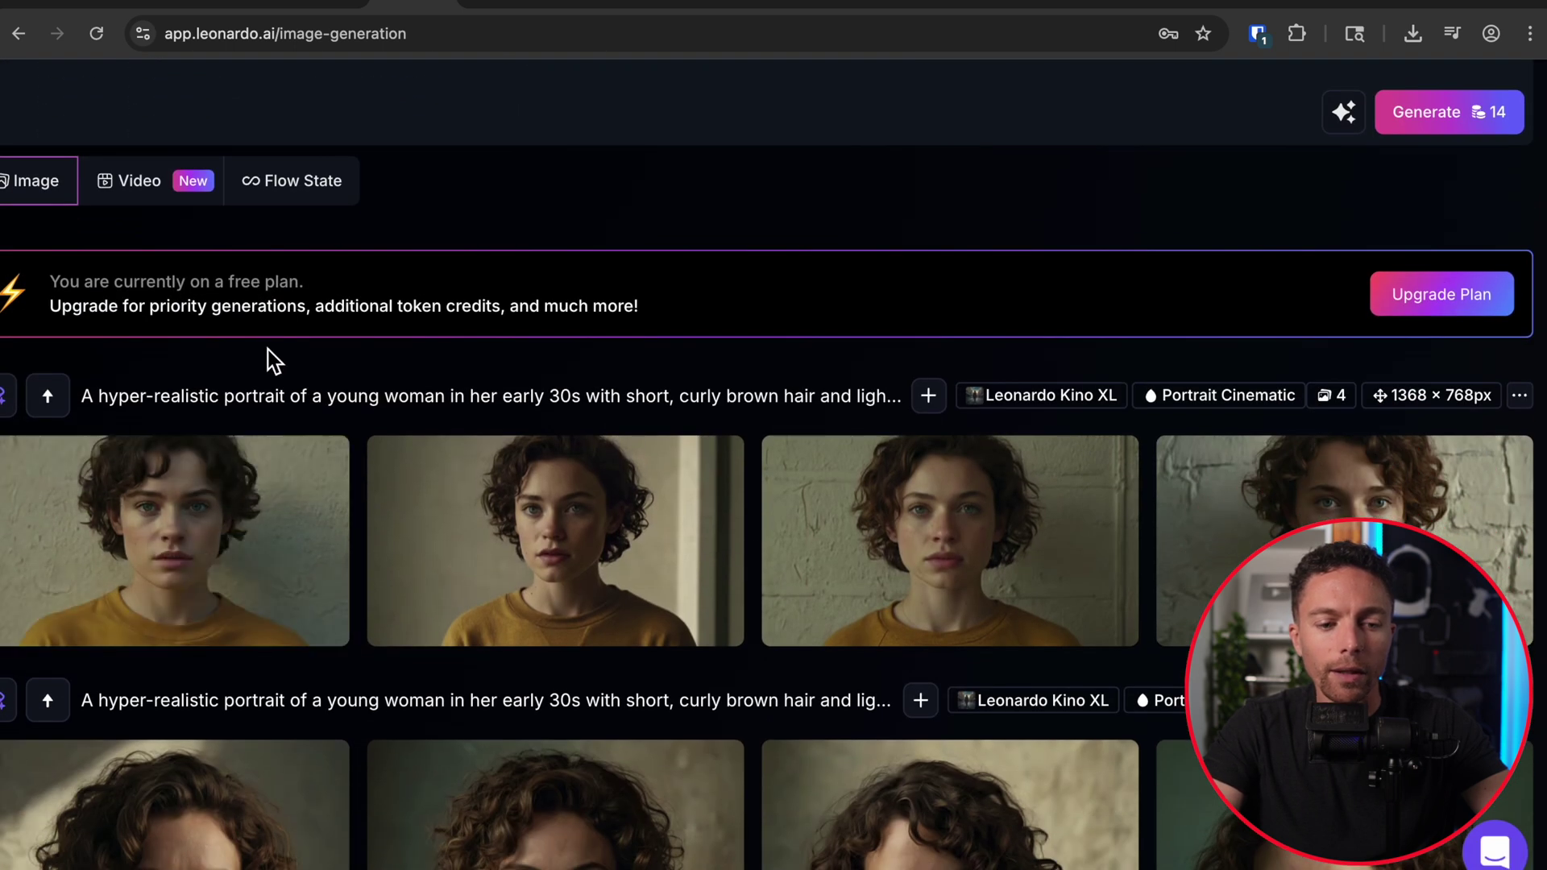
pyautogui.hscroll(-3, 268, 362)
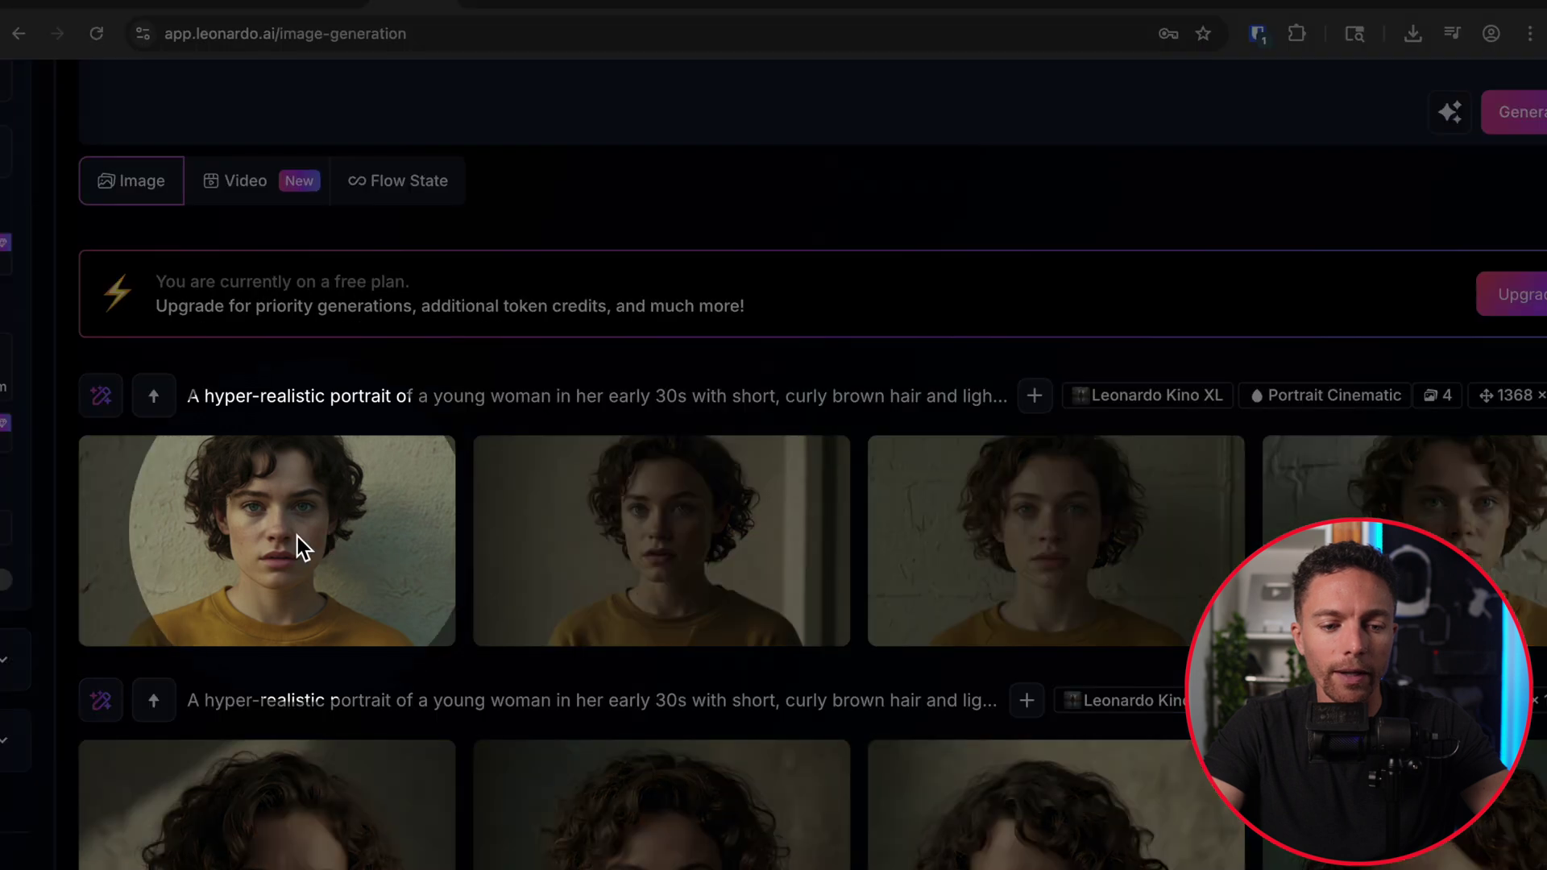
pyautogui.moveTo(355, 493)
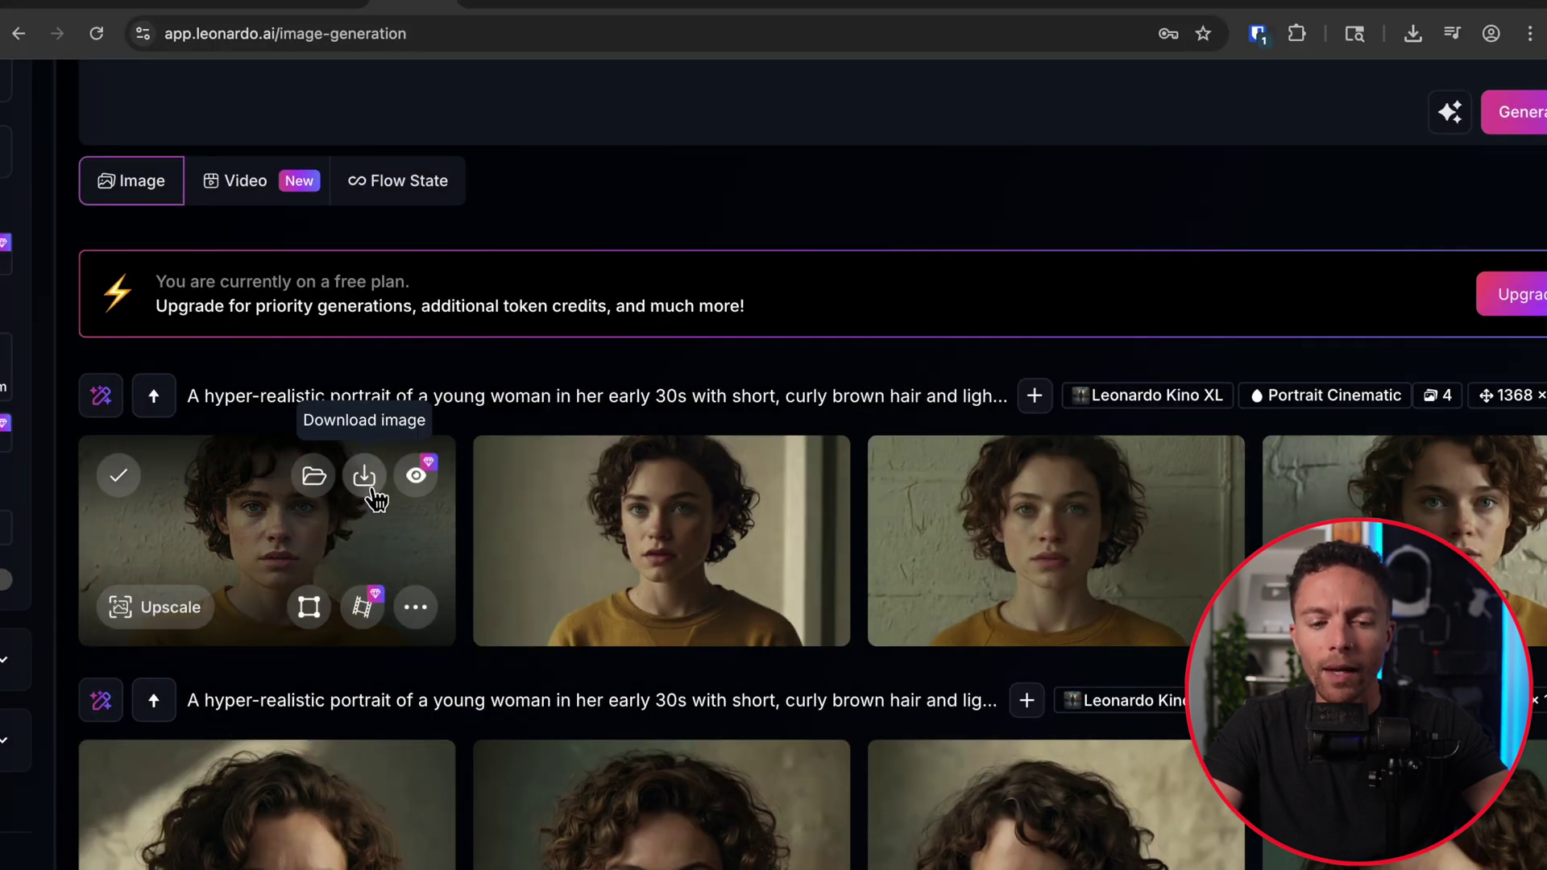
pyautogui.scroll(-5, 536, 663)
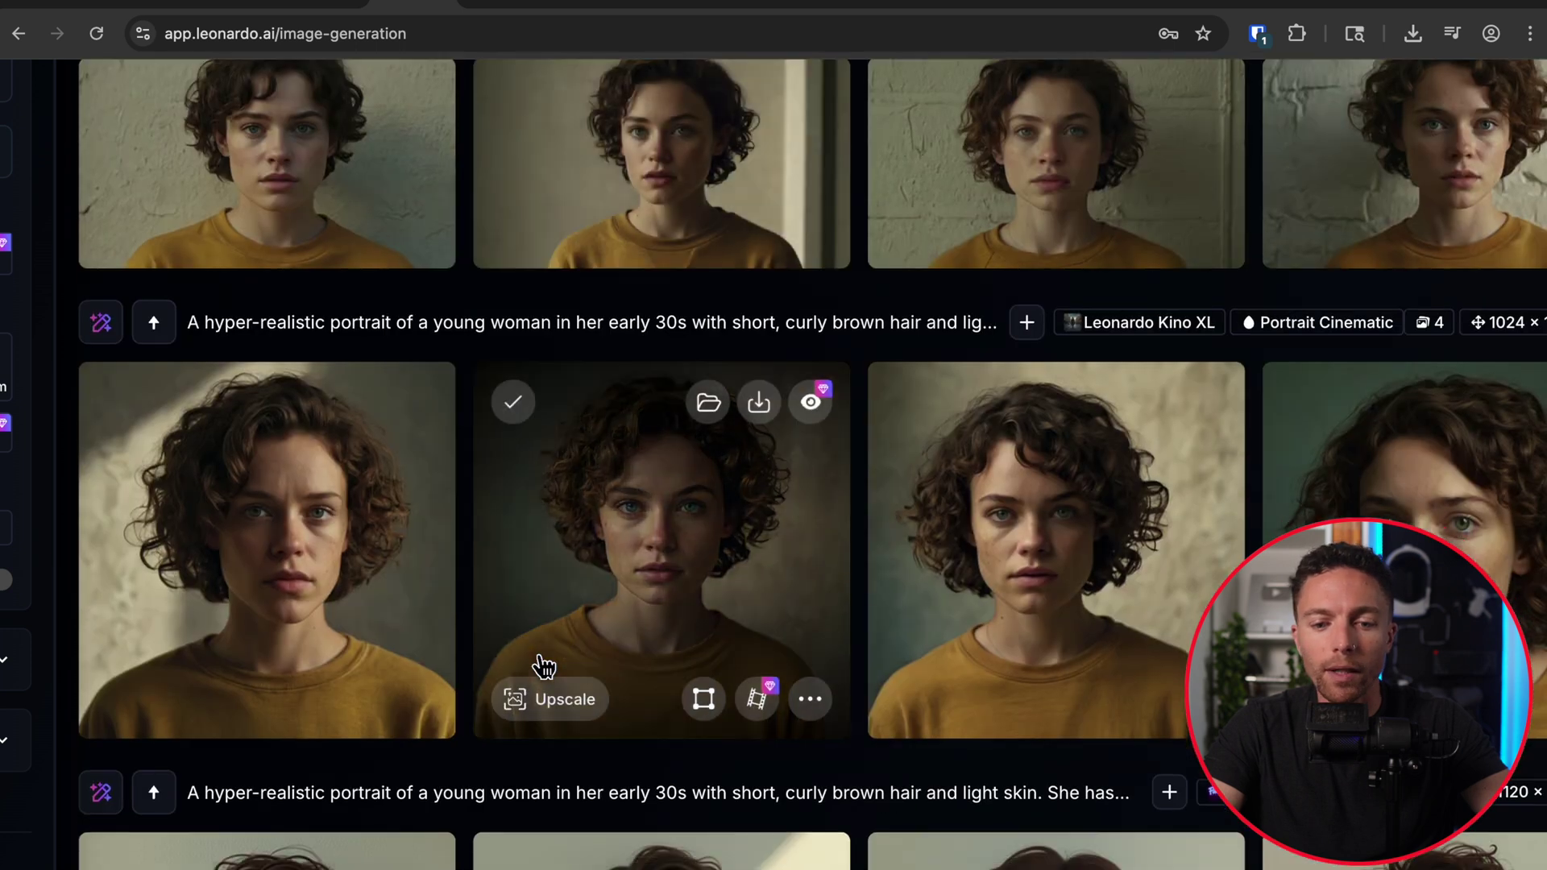
pyautogui.scroll(4, 540, 666)
pyautogui.scroll(1, 540, 666)
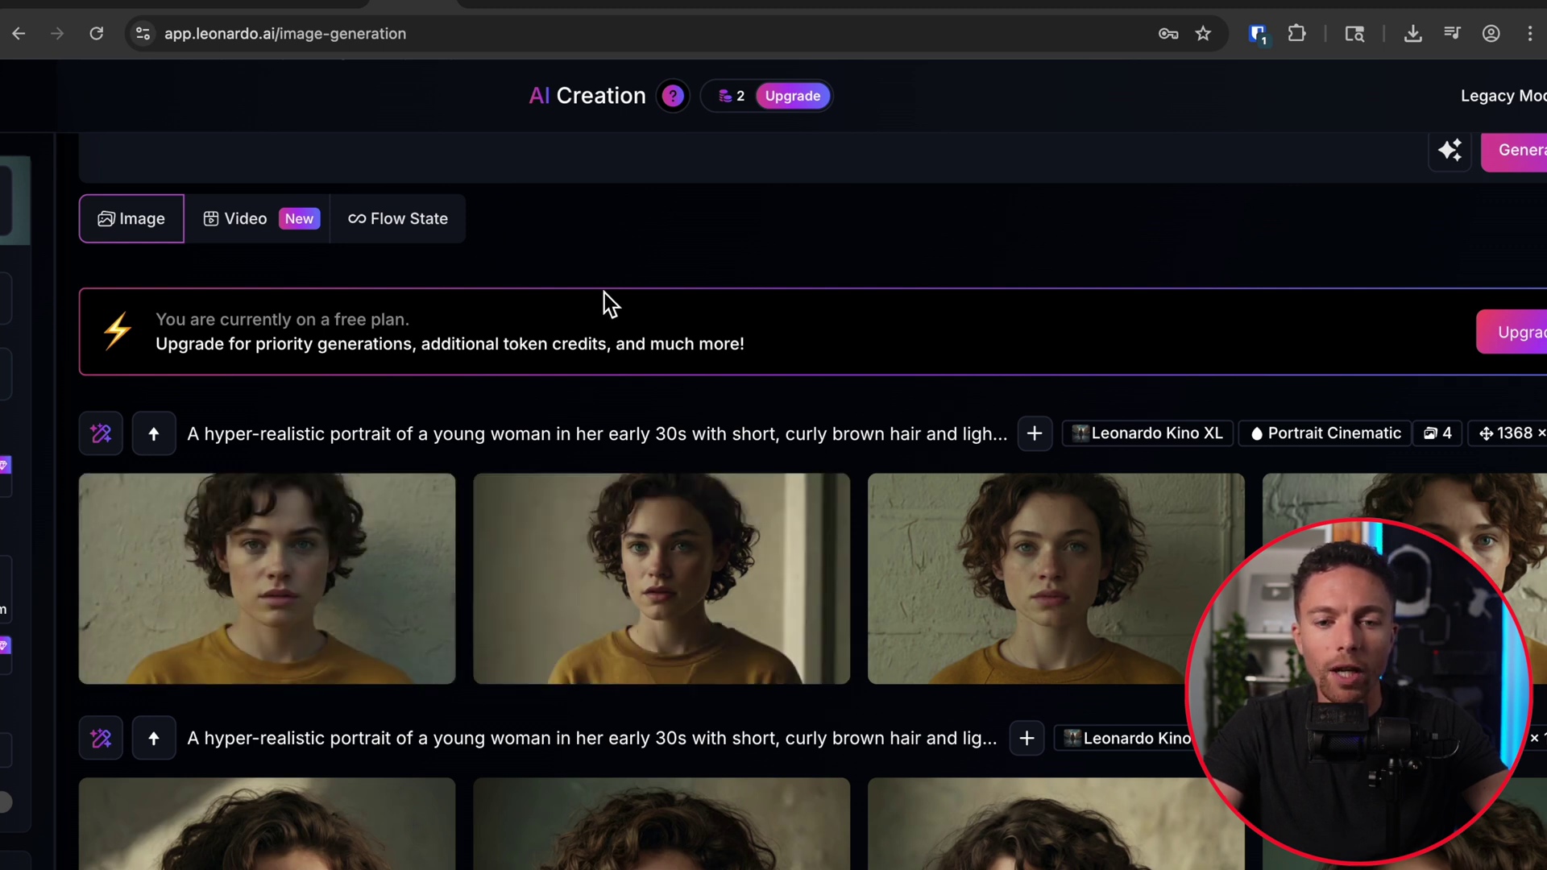
pyautogui.scroll(3, 605, 292)
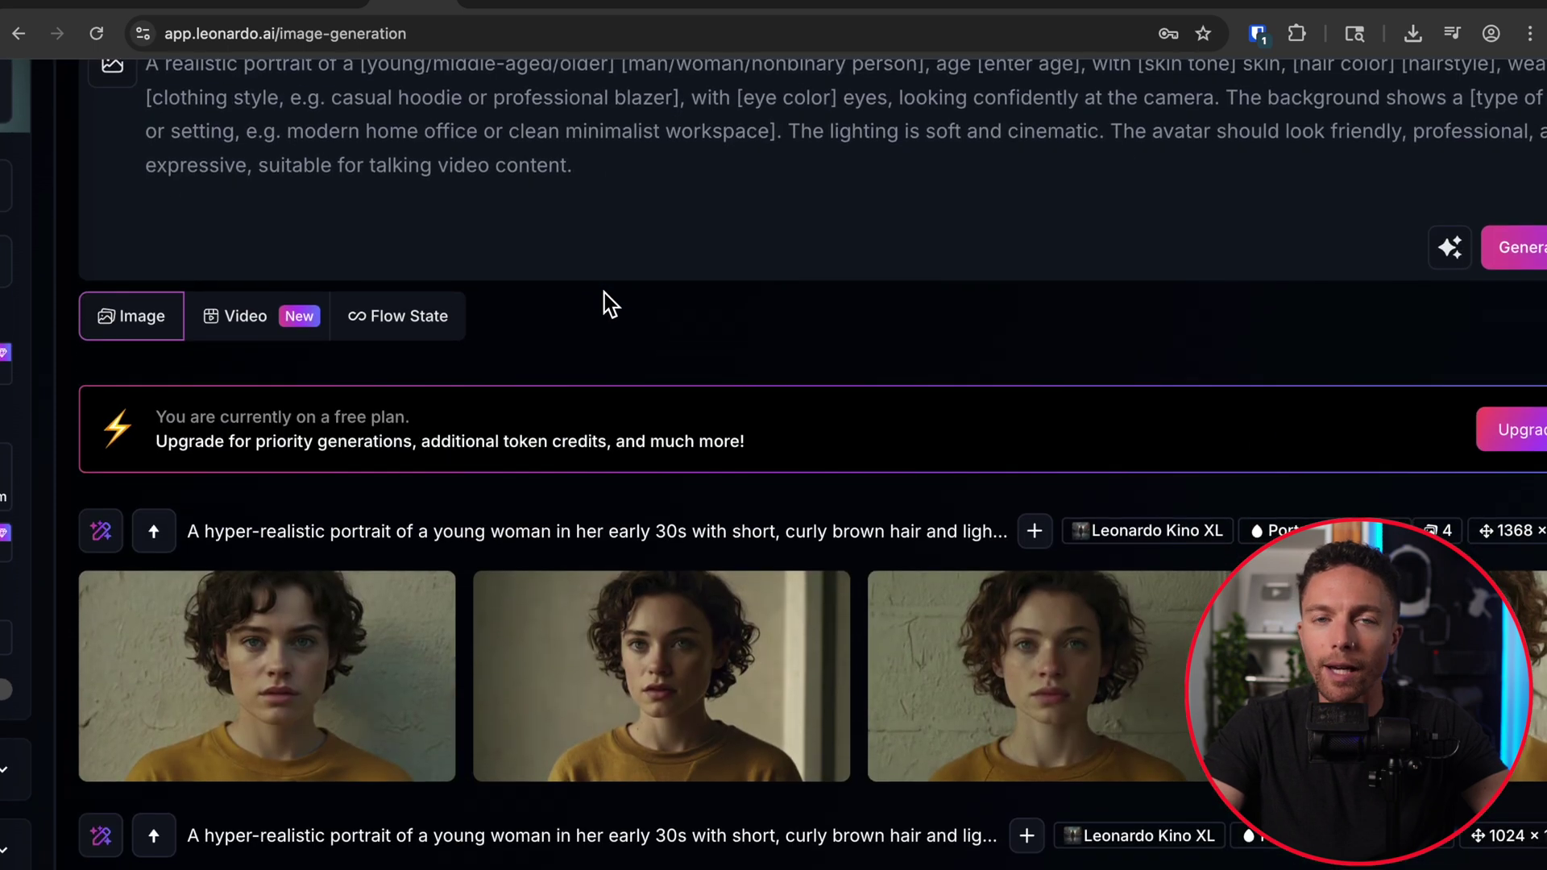
pyautogui.scroll(-3, 484, 386)
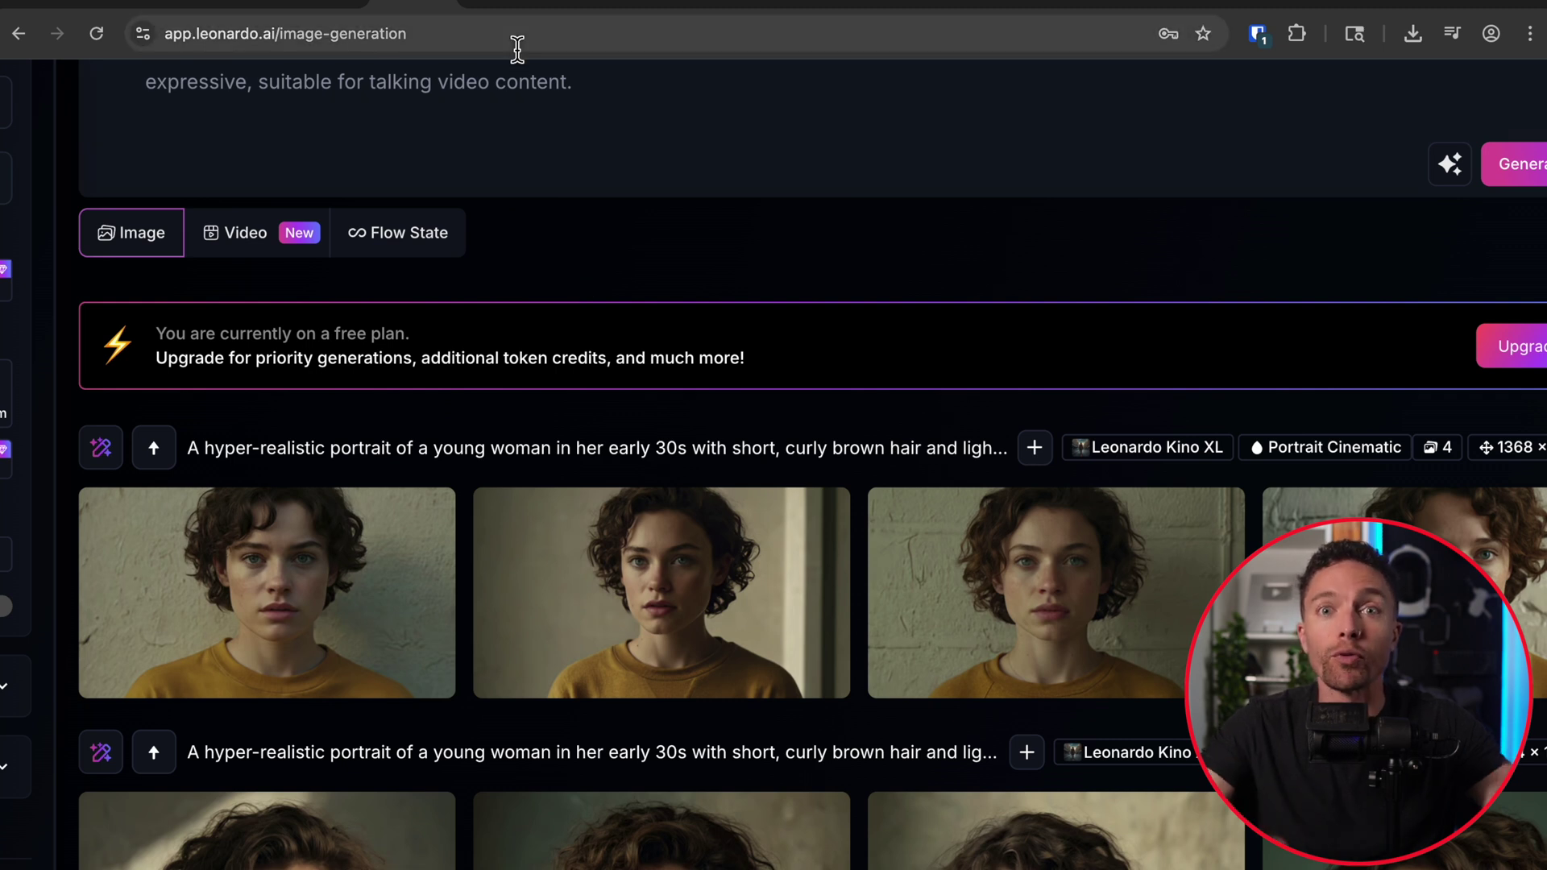
# Switch to the portrait of the man in the grey sweatshirt and play Movement.mp4 to examine his head and hand movement
pyautogui.click(501, 9)
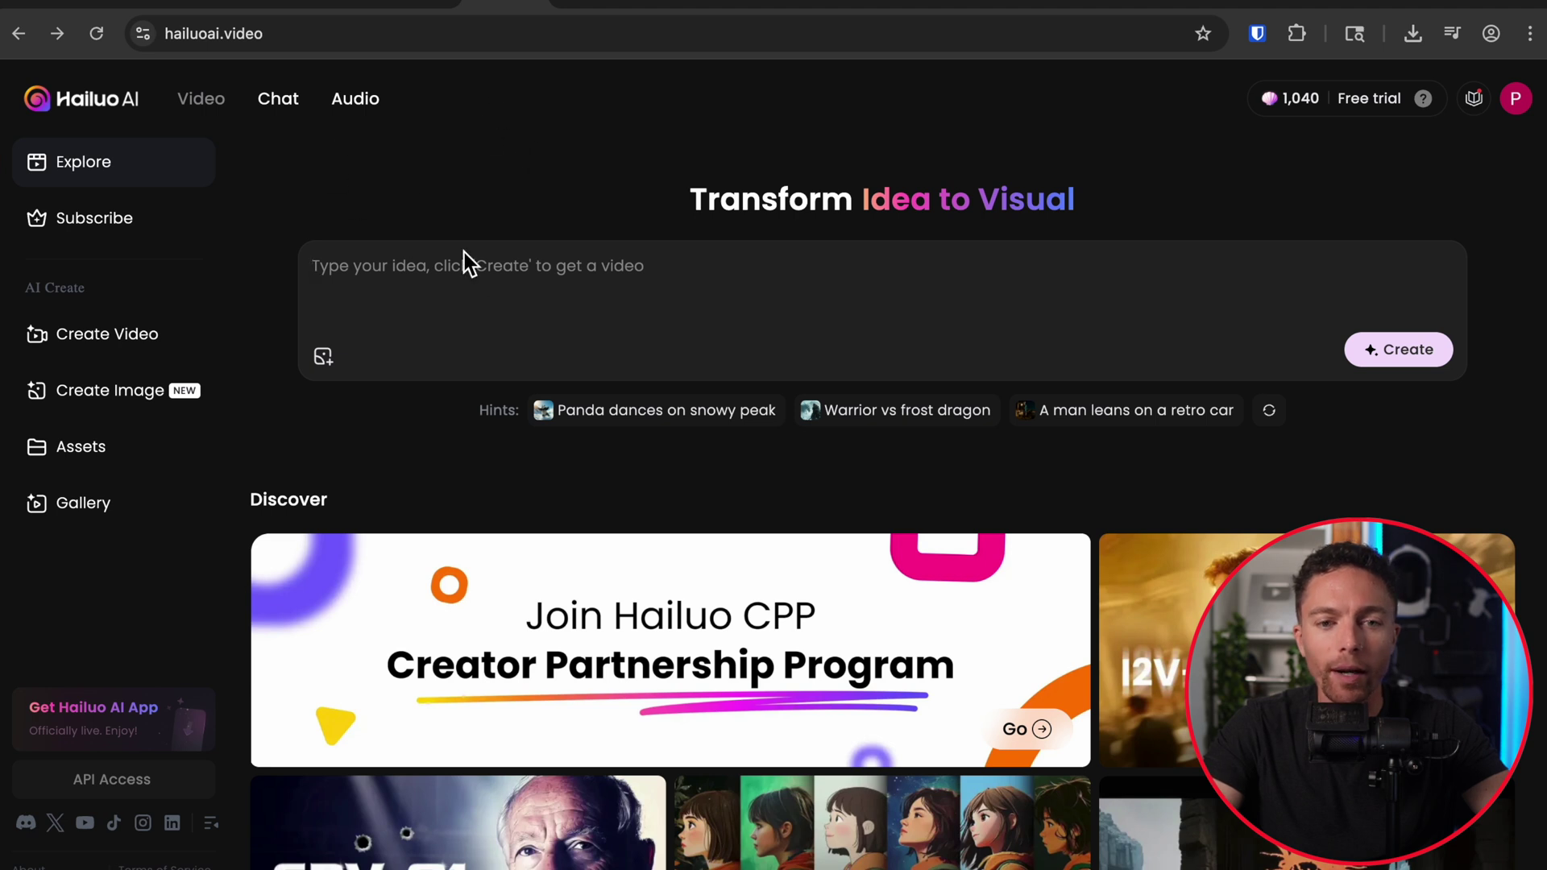
pyautogui.click(637, 9)
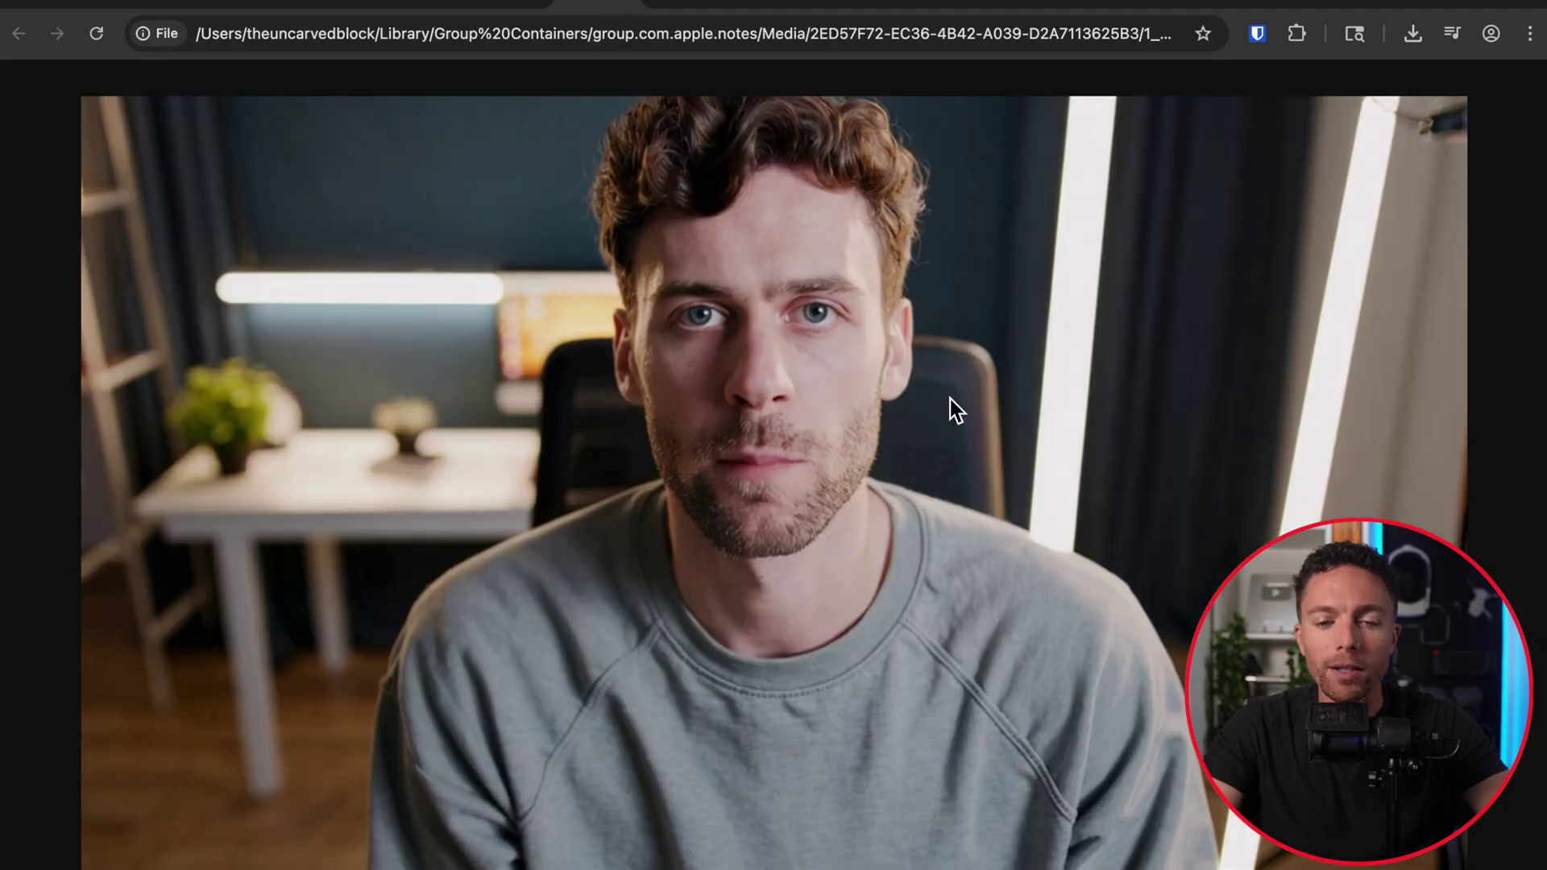
pyautogui.click(707, 6)
pyautogui.click(117, 825)
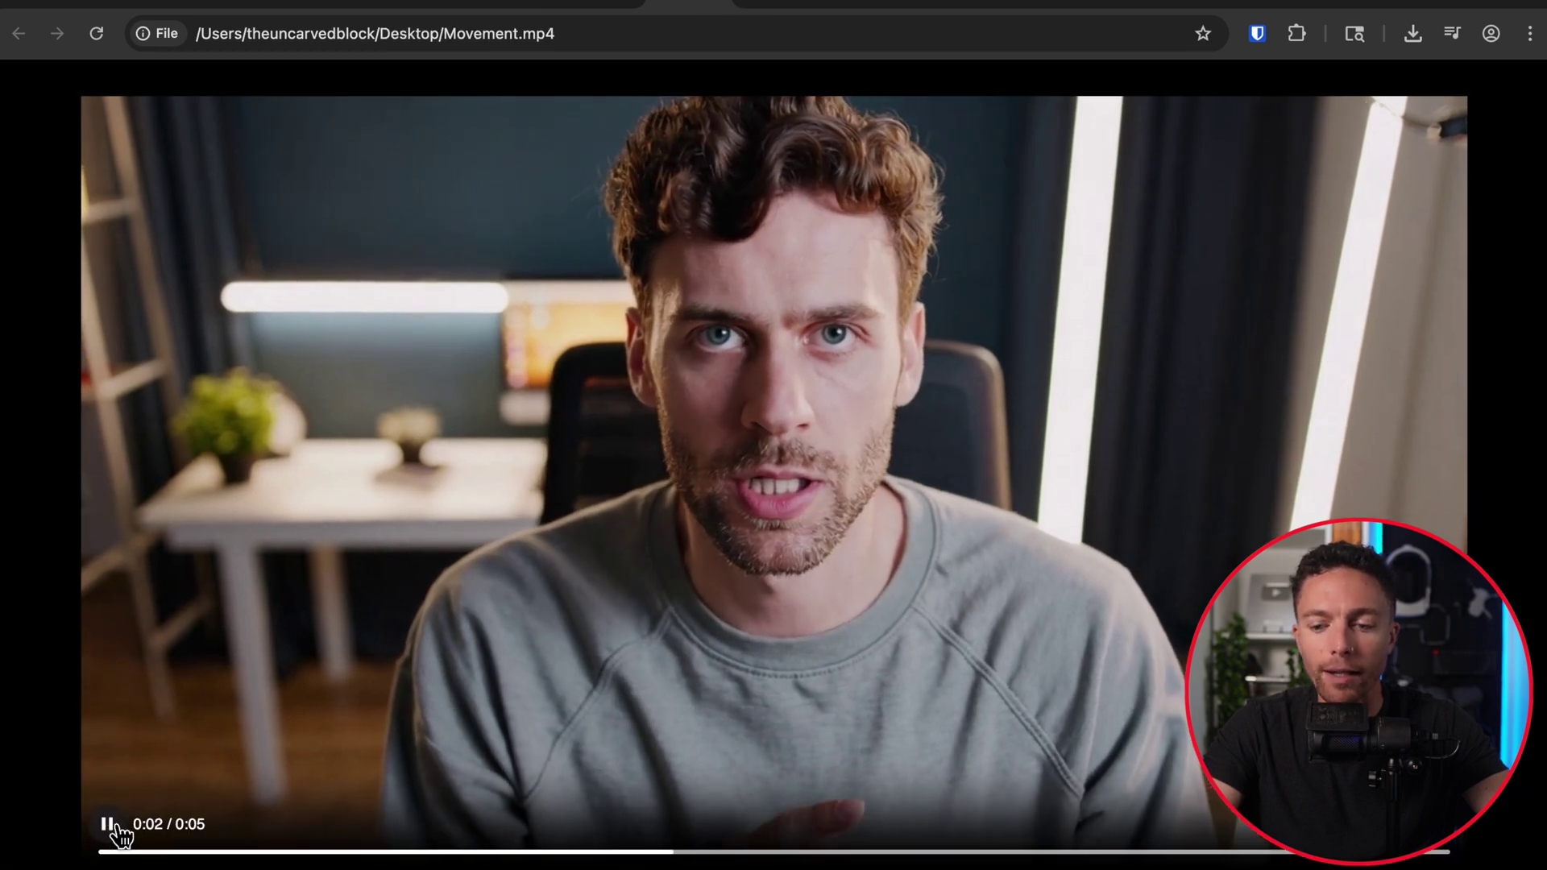
pyautogui.click(116, 827)
# Switch to Hailuo AI's video creation page and upload Leonardo_Kino_XL_A_hyperrealistic_portrait_of_a_young_woman_in_3.jpg as the image-to-video source
pyautogui.click(781, 5)
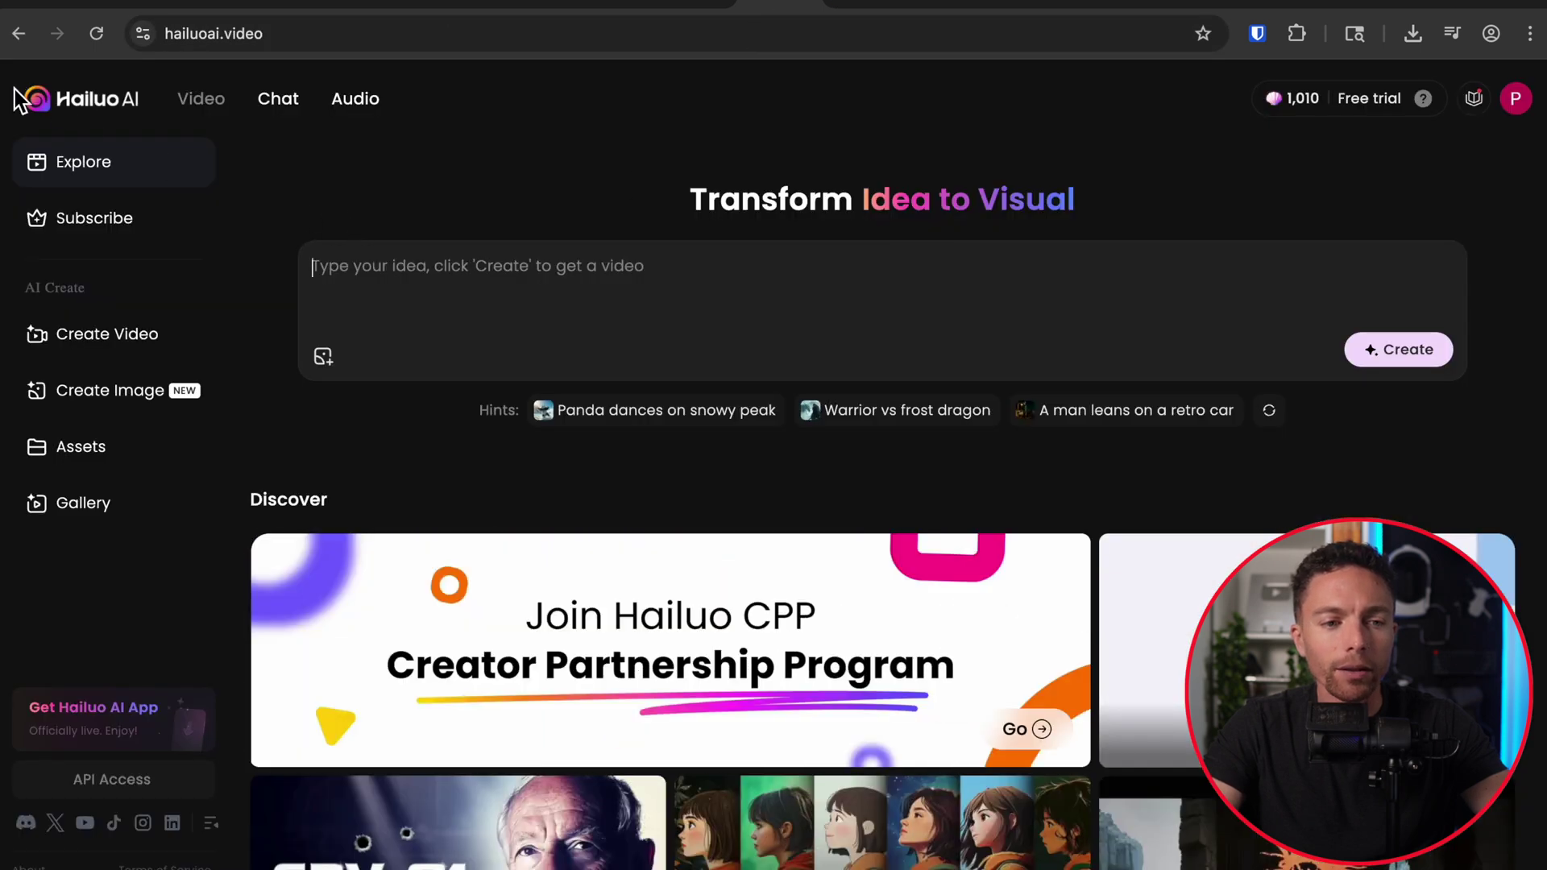
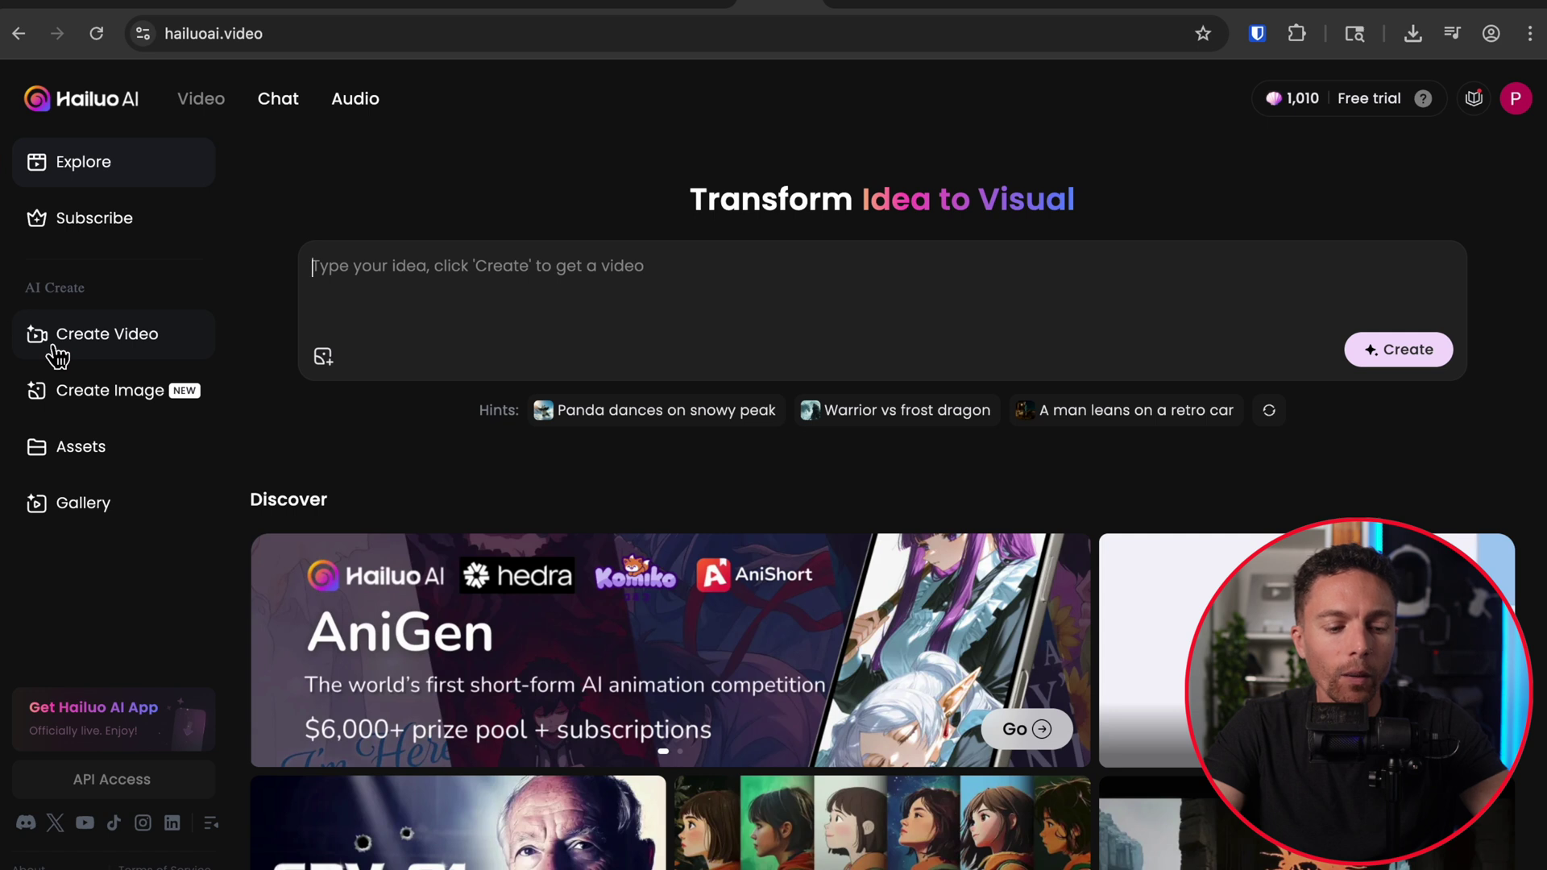
pyautogui.click(53, 346)
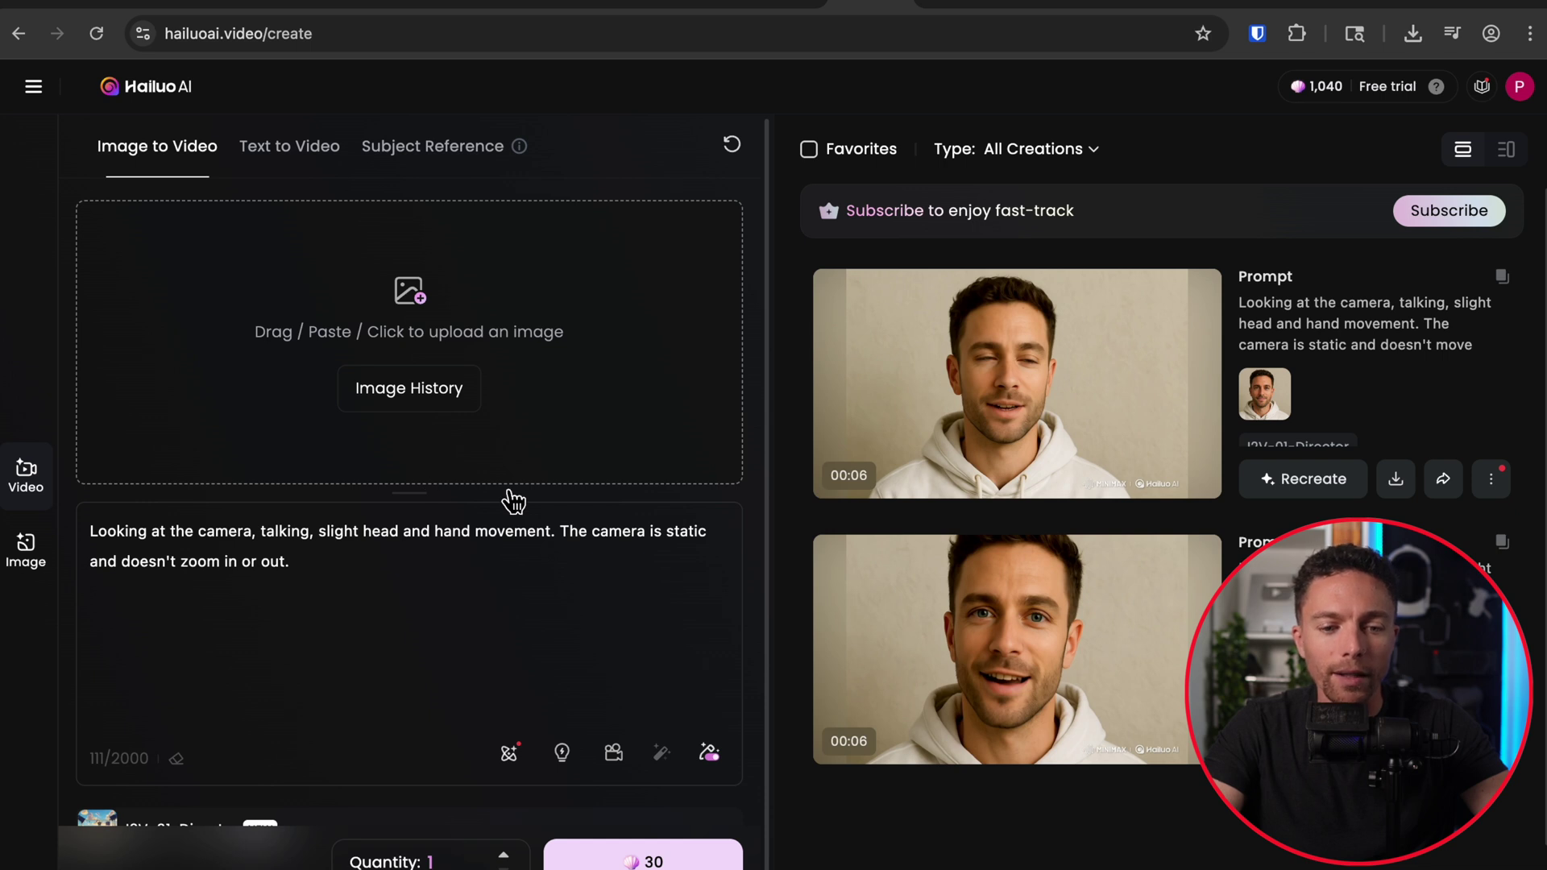
pyautogui.click(412, 315)
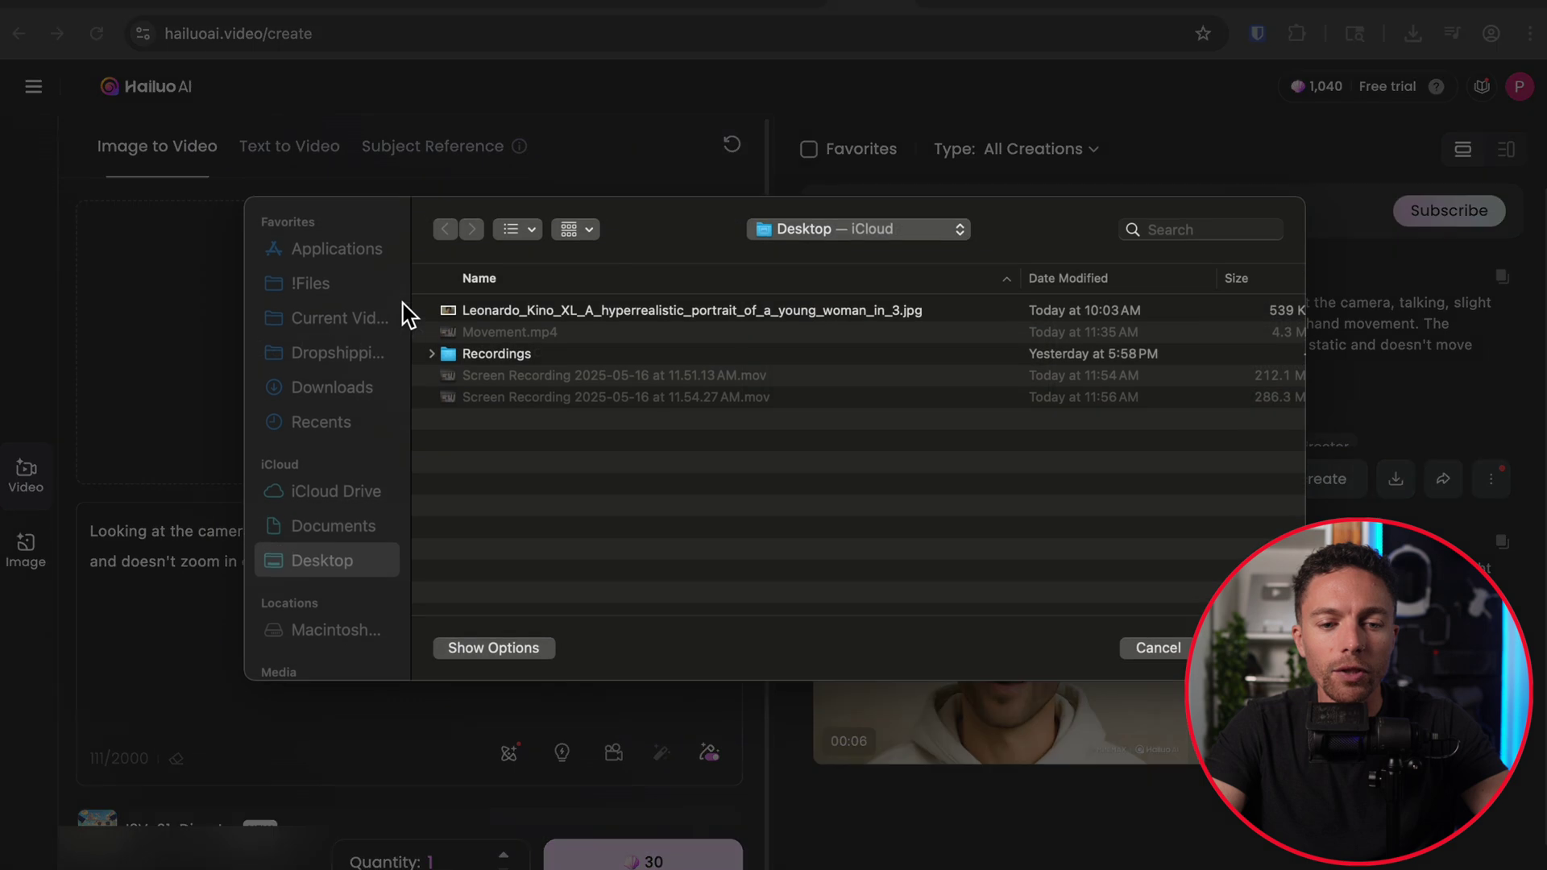
pyautogui.click(555, 317)
pyautogui.press('space')
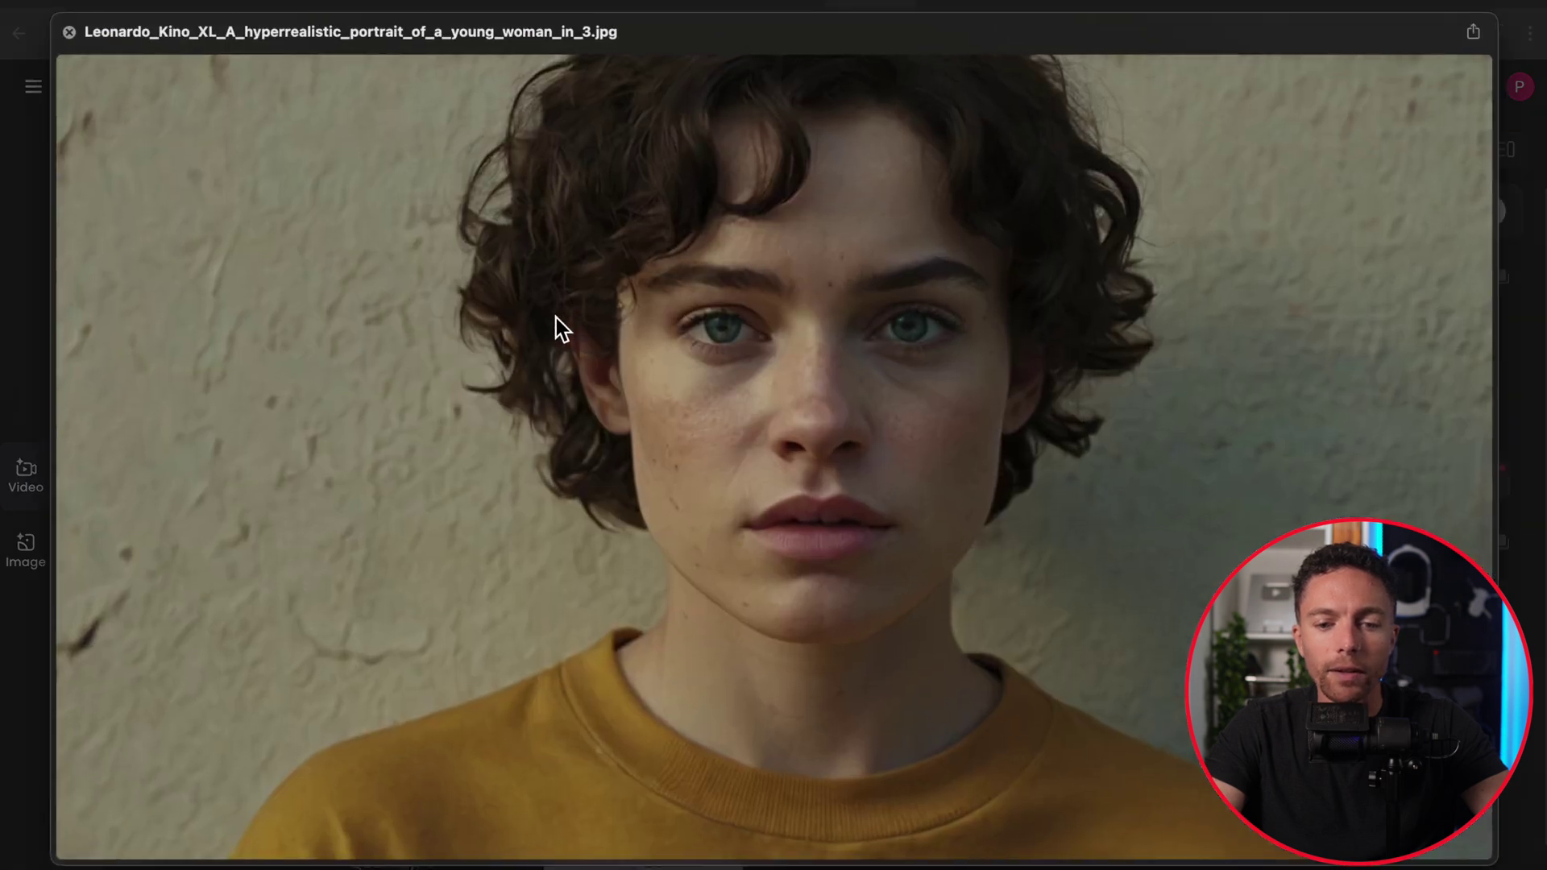
pyautogui.press('space')
pyautogui.press('Return')
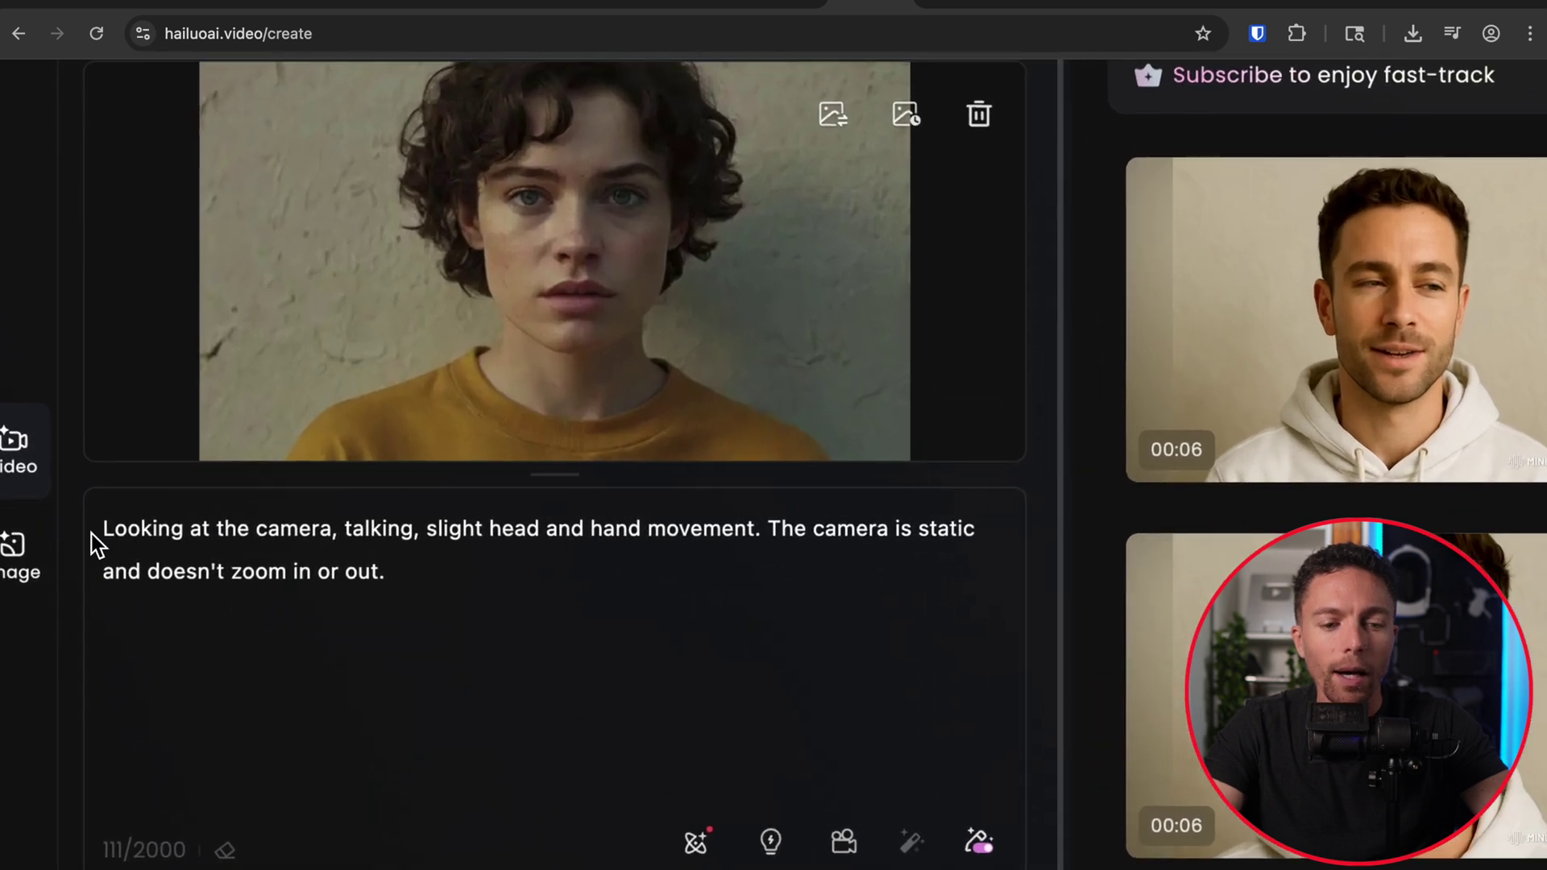
# Review the motion prompt and the generated clips, and open the video of the curly-haired woman for playback
pyautogui.moveTo(133, 544); pyautogui.dragTo(387, 552)
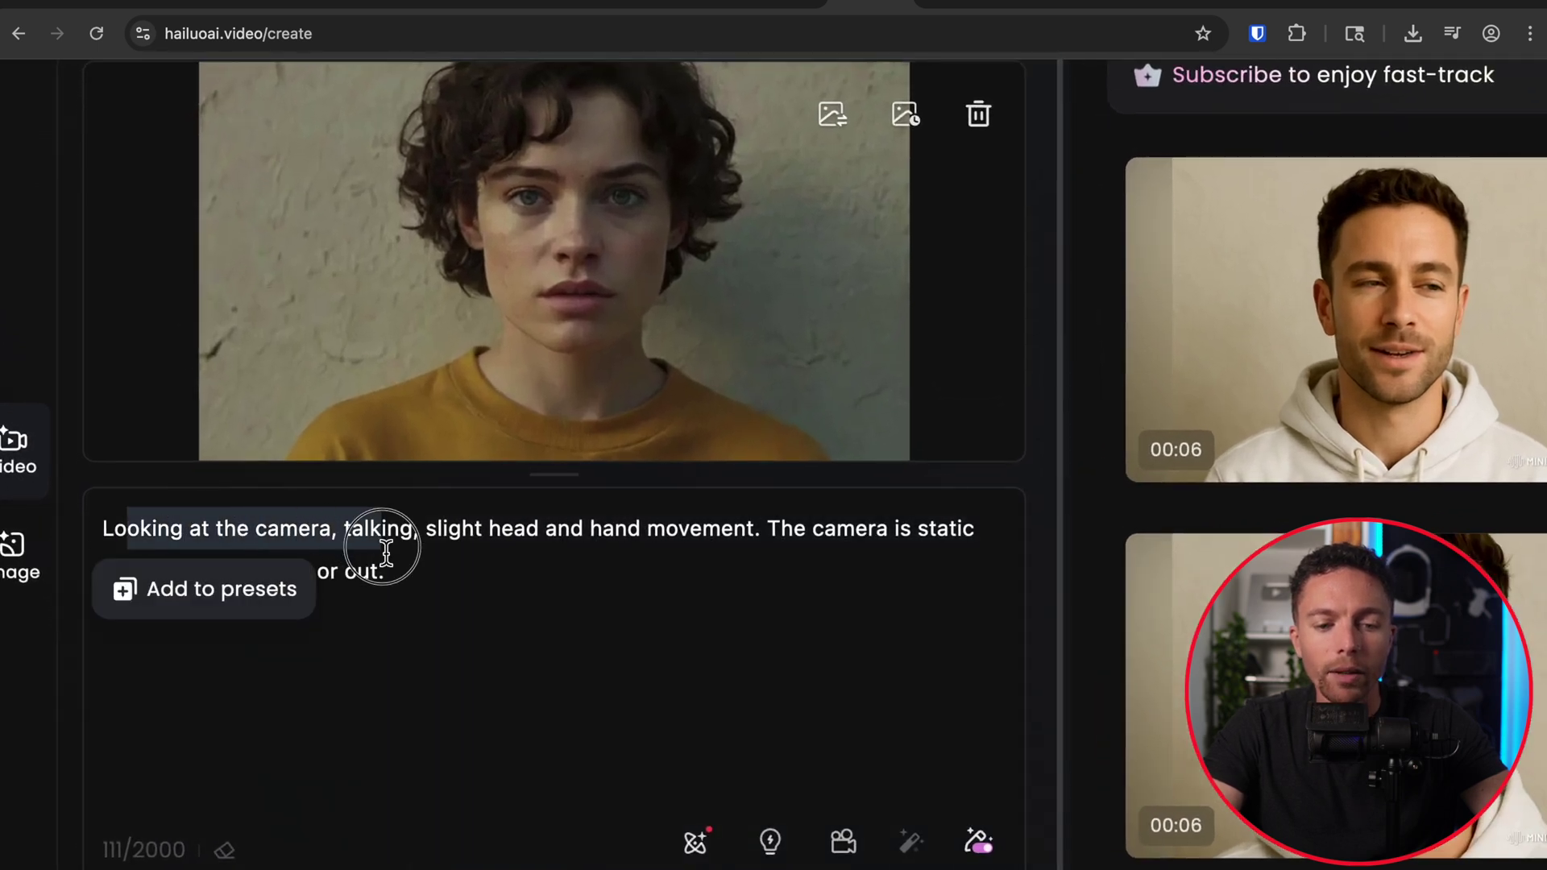
pyautogui.click(447, 553)
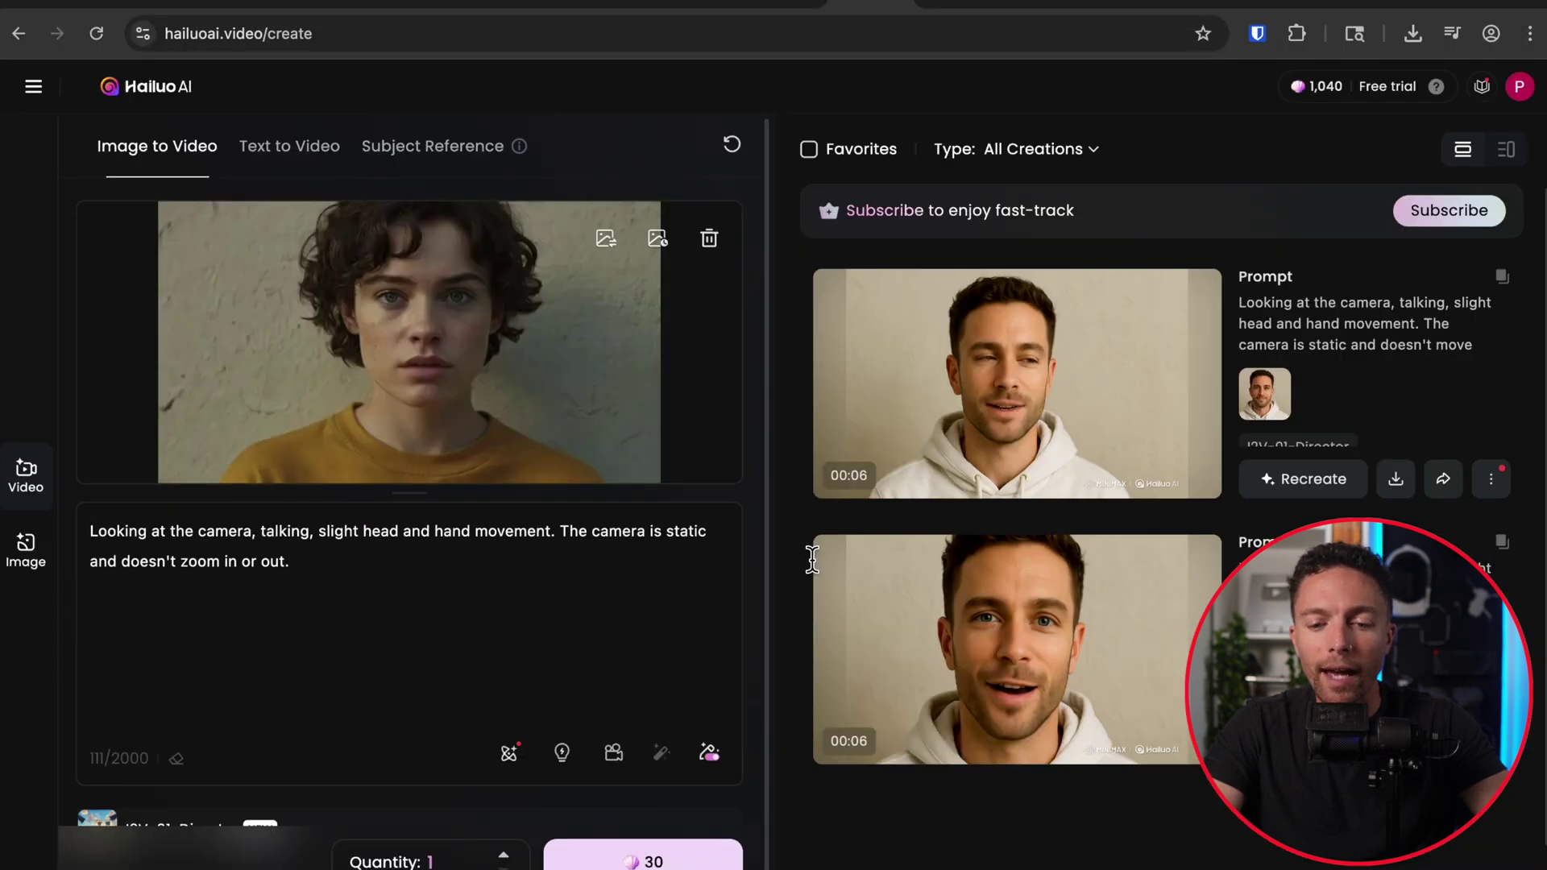
pyautogui.moveTo(1080, 673)
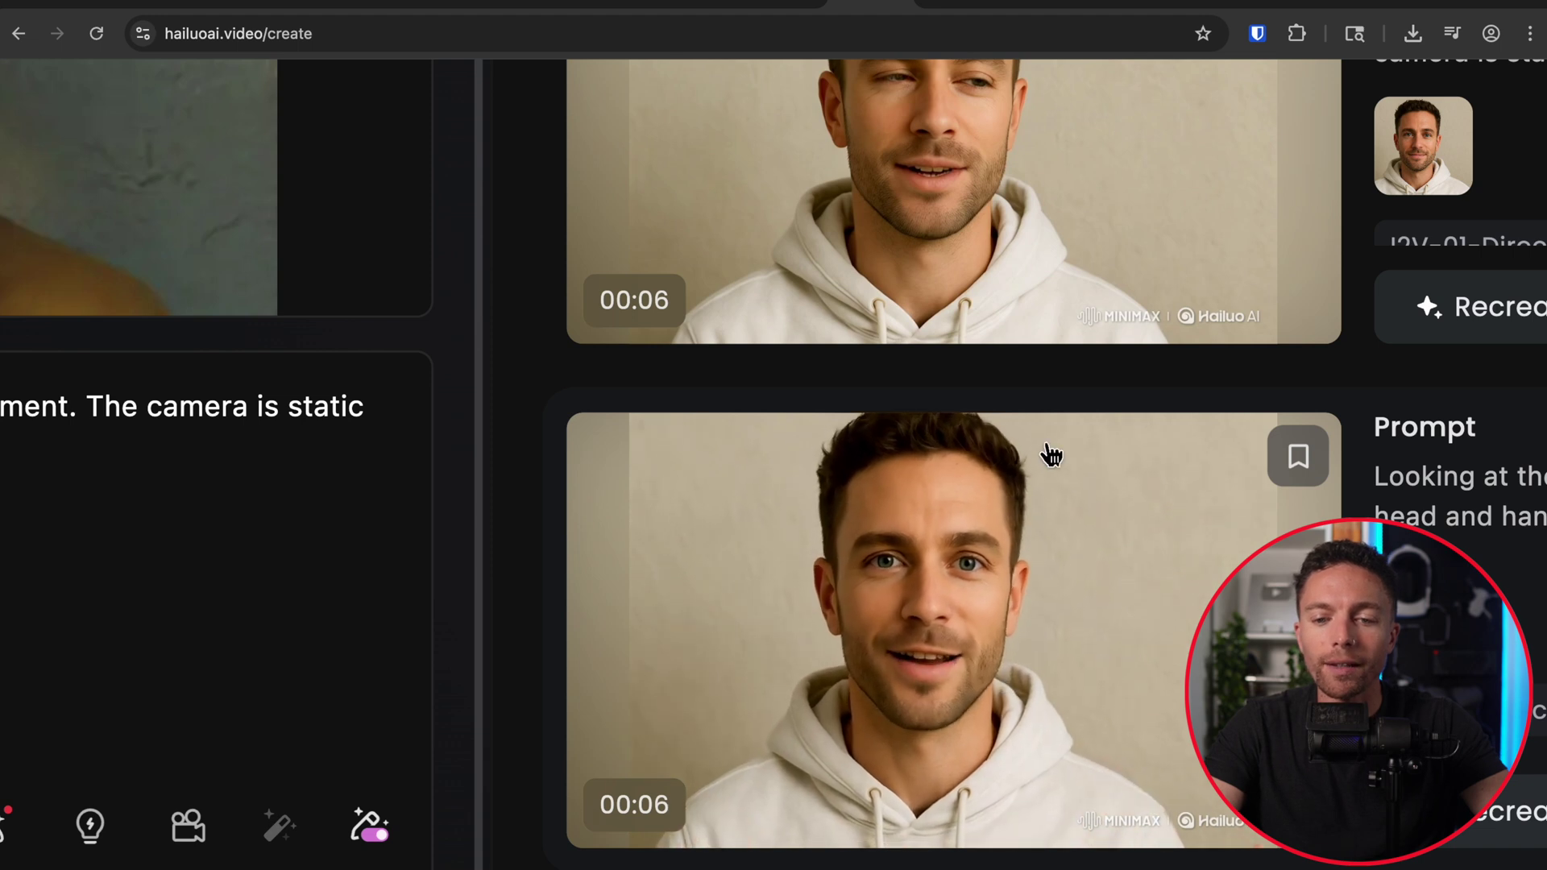
pyautogui.scroll(3, 1046, 448)
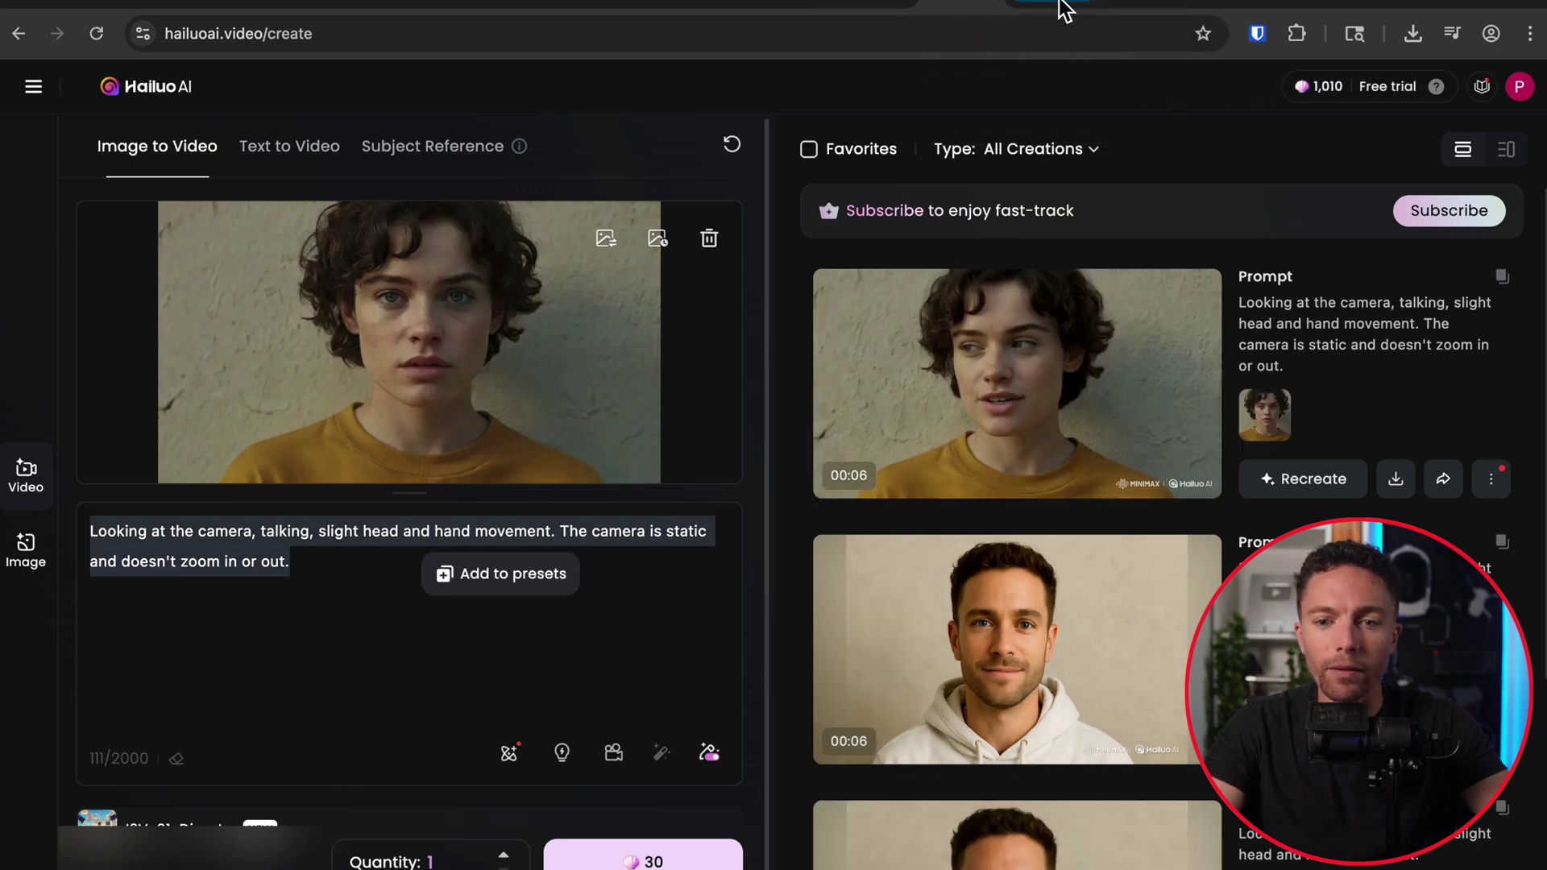
pyautogui.click(1119, 392)
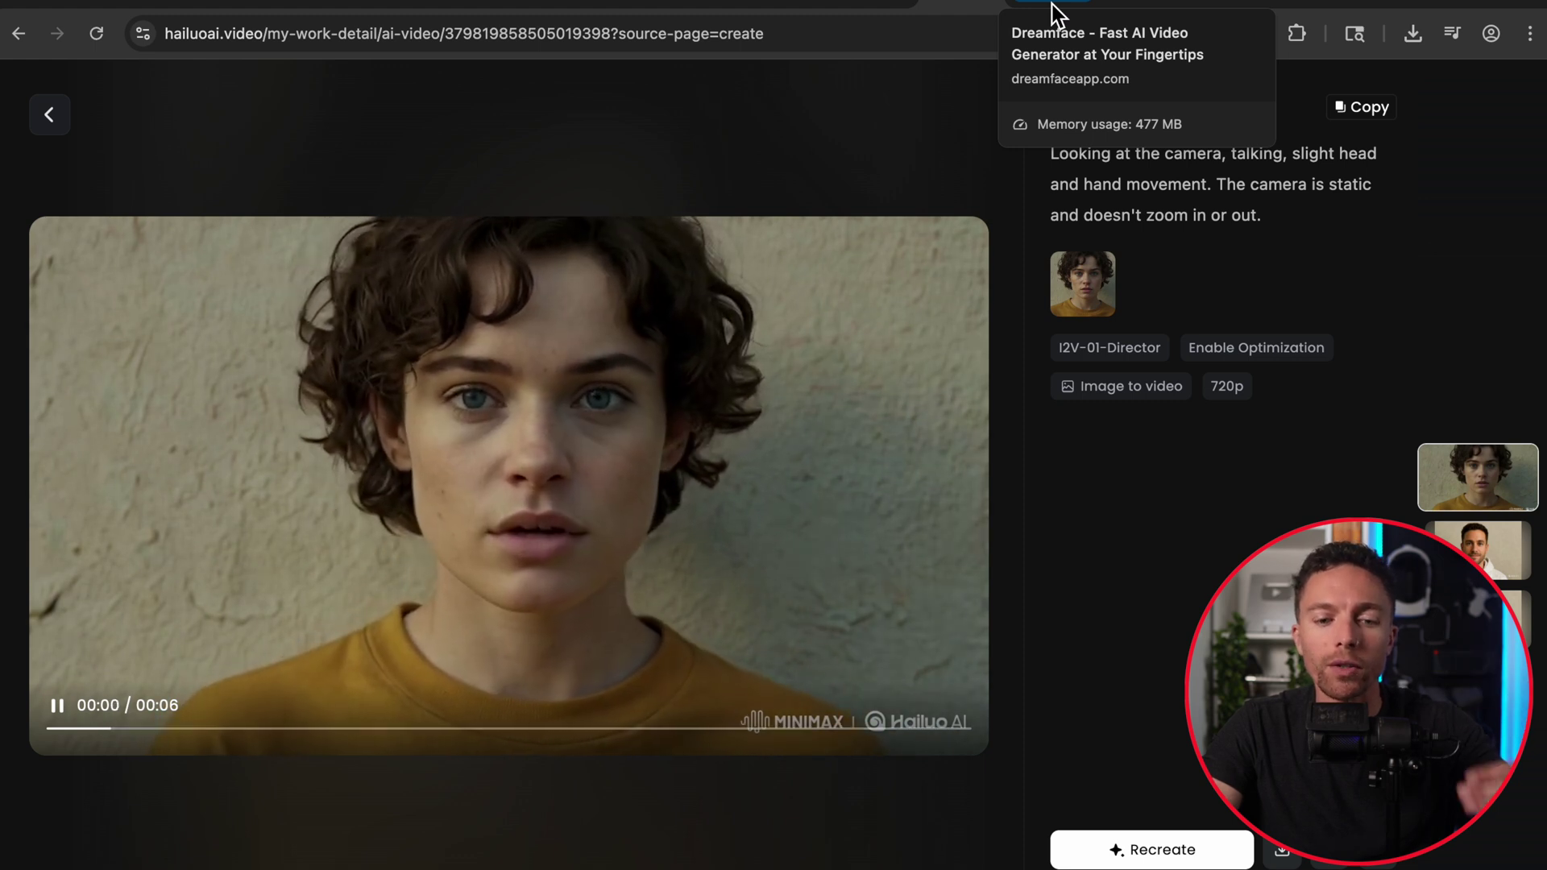
# Switch to DreamFace and open its Avatar Video tool, checking the woman's generated Hailuo clip once more
pyautogui.click(1053, 13)
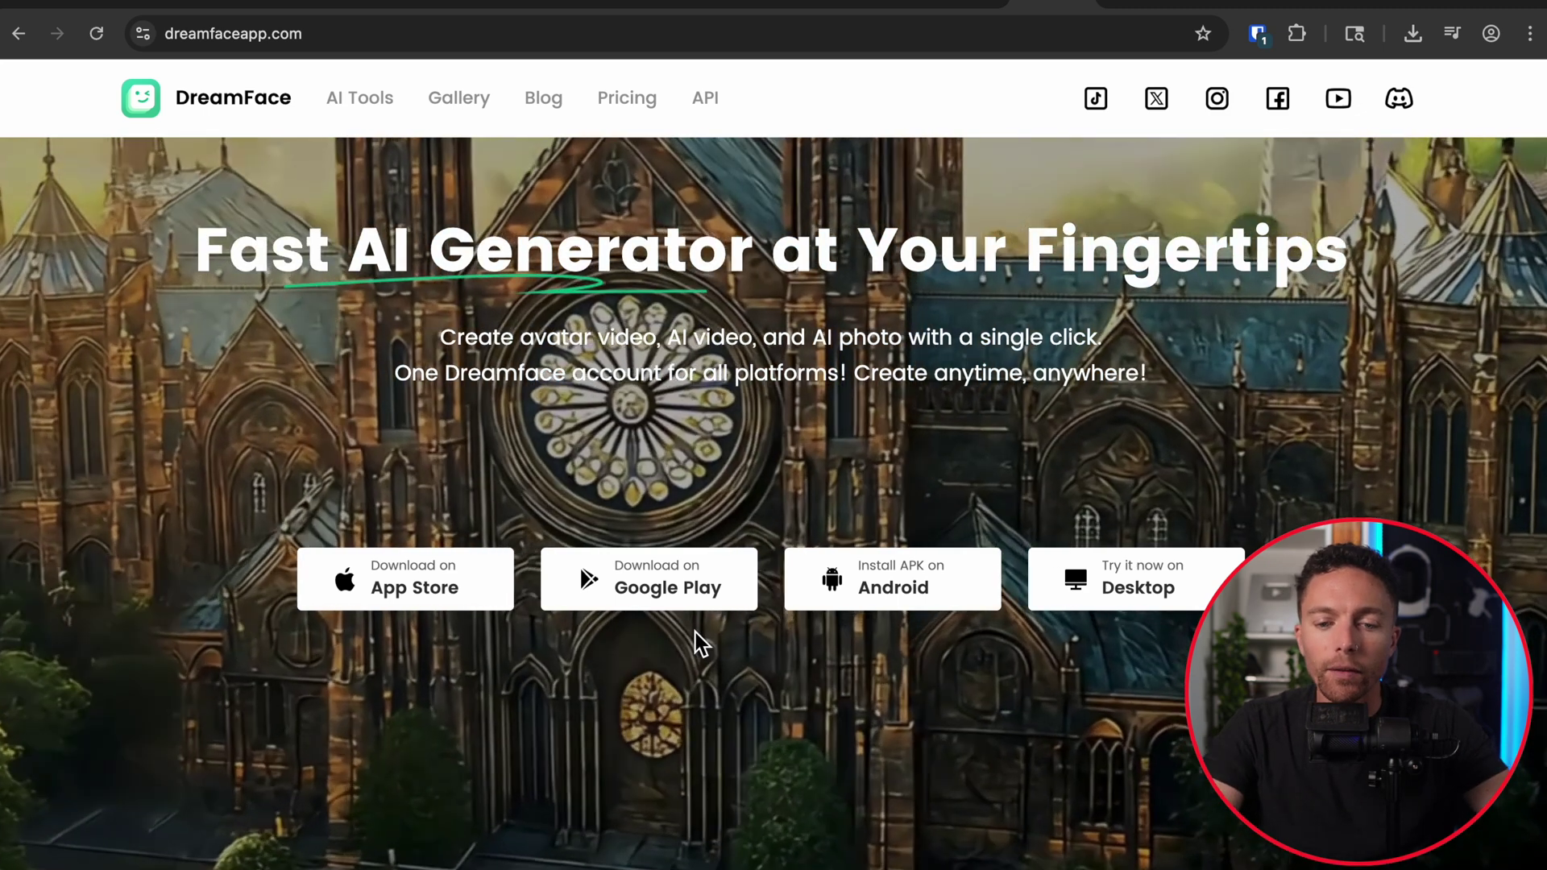
pyautogui.scroll(-1, 747, 664)
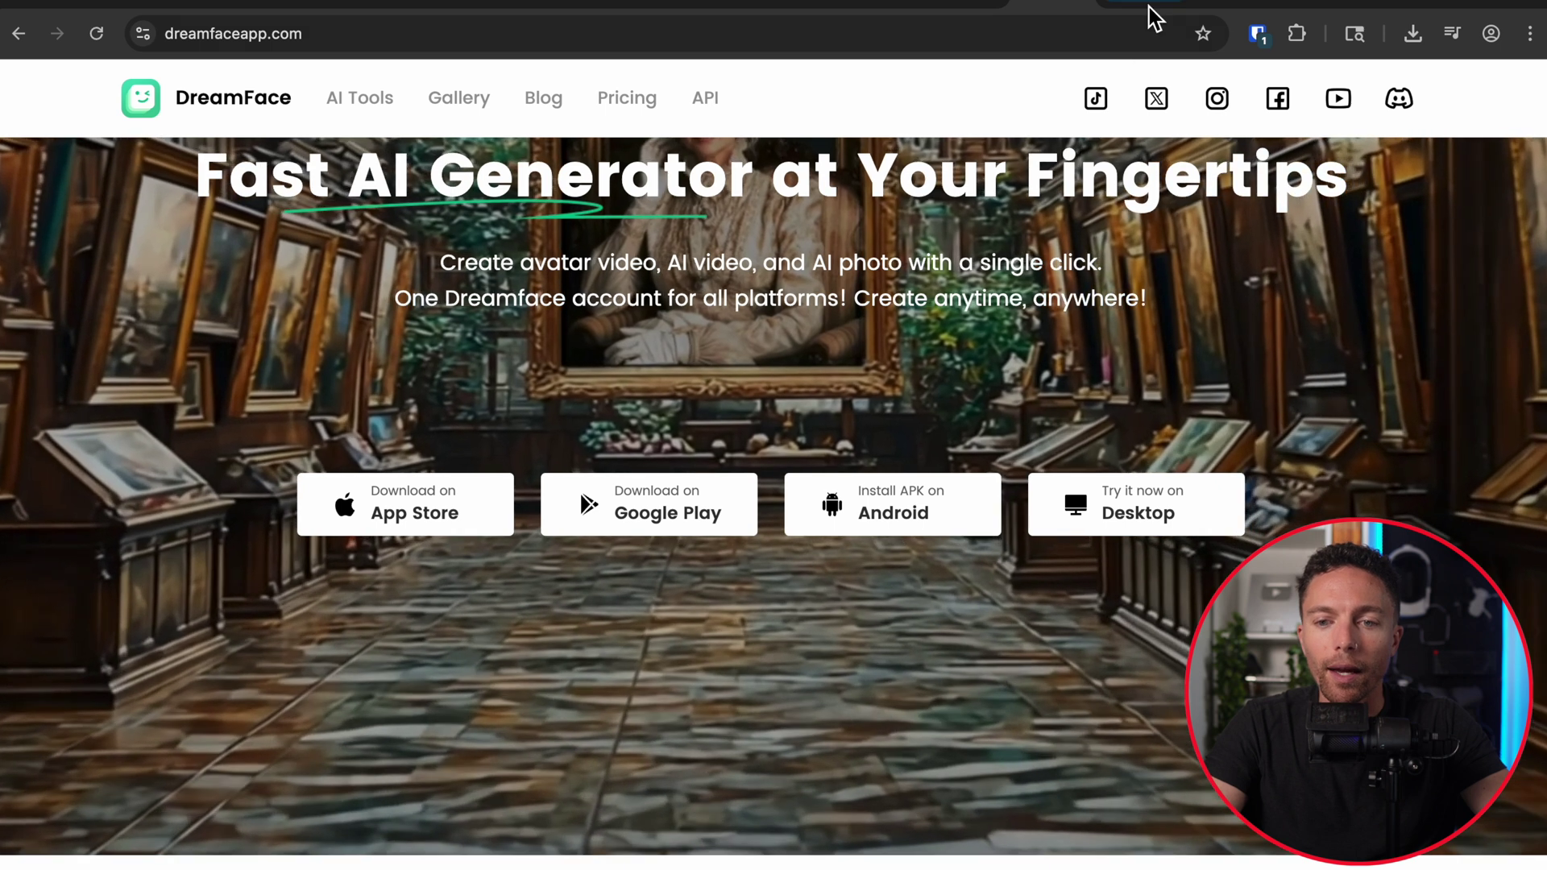
pyautogui.click(1150, 17)
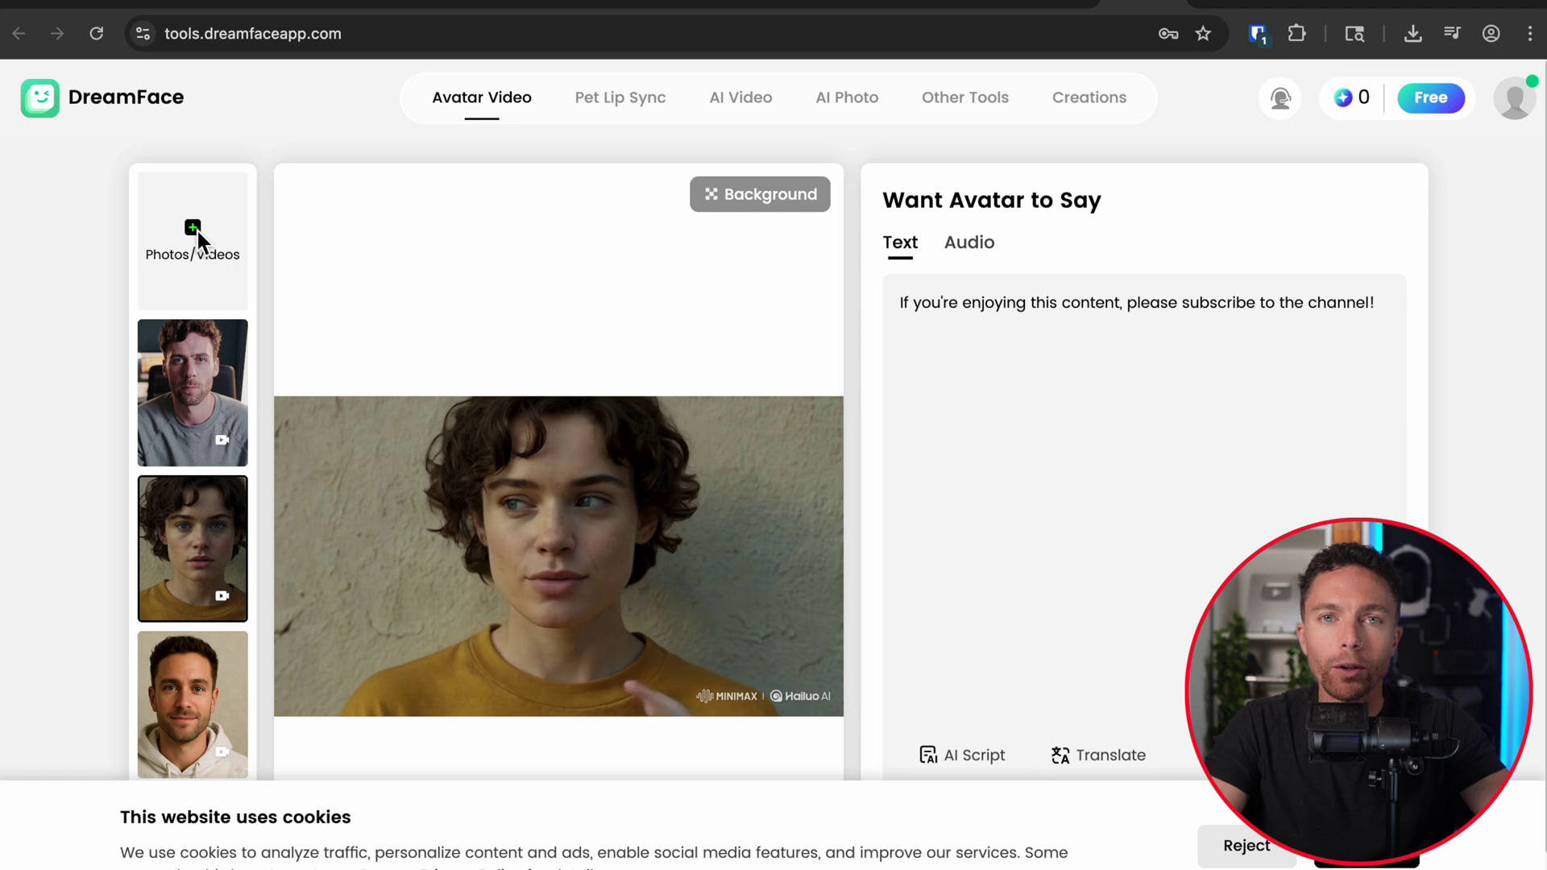
pyautogui.click(953, 4)
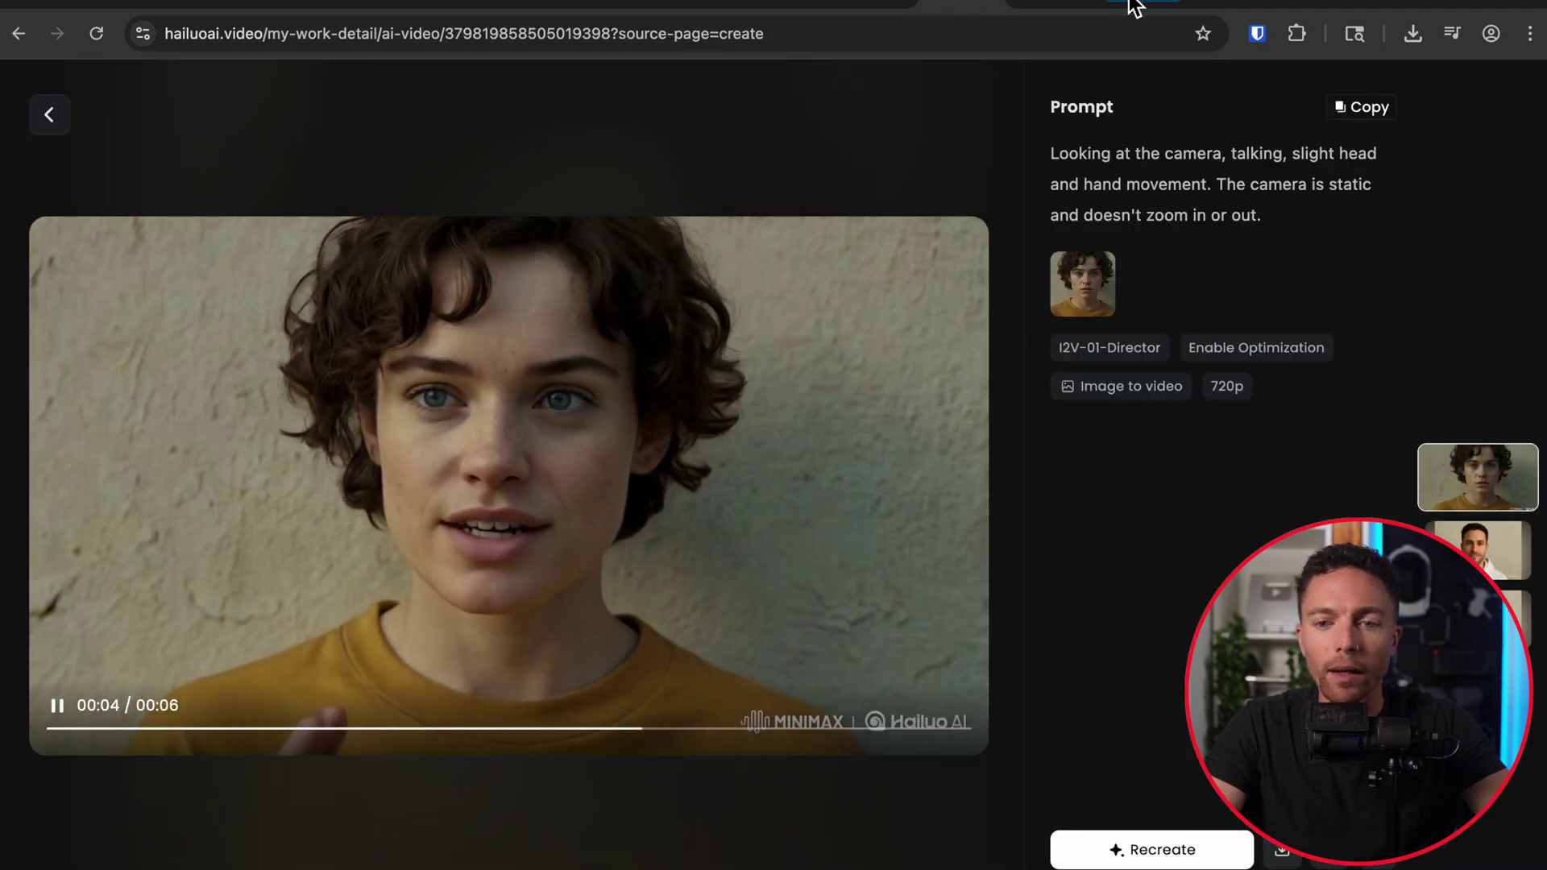
pyautogui.click(1134, 6)
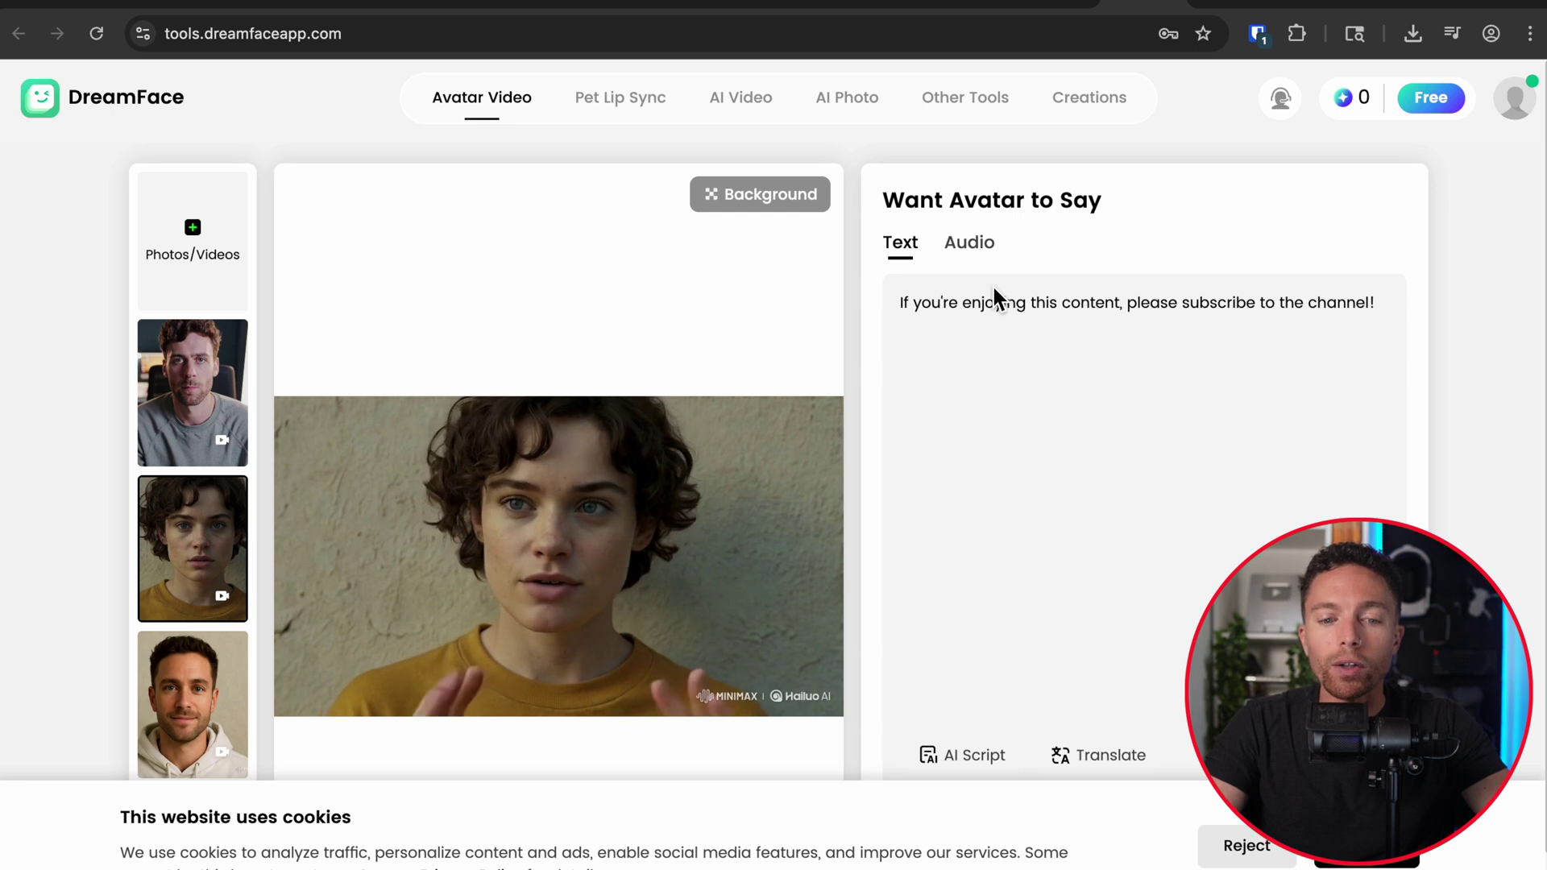
# Set the avatar's speech source to audio and remove the loaded voice.mp4 file
pyautogui.scroll(-1, 1007, 301)
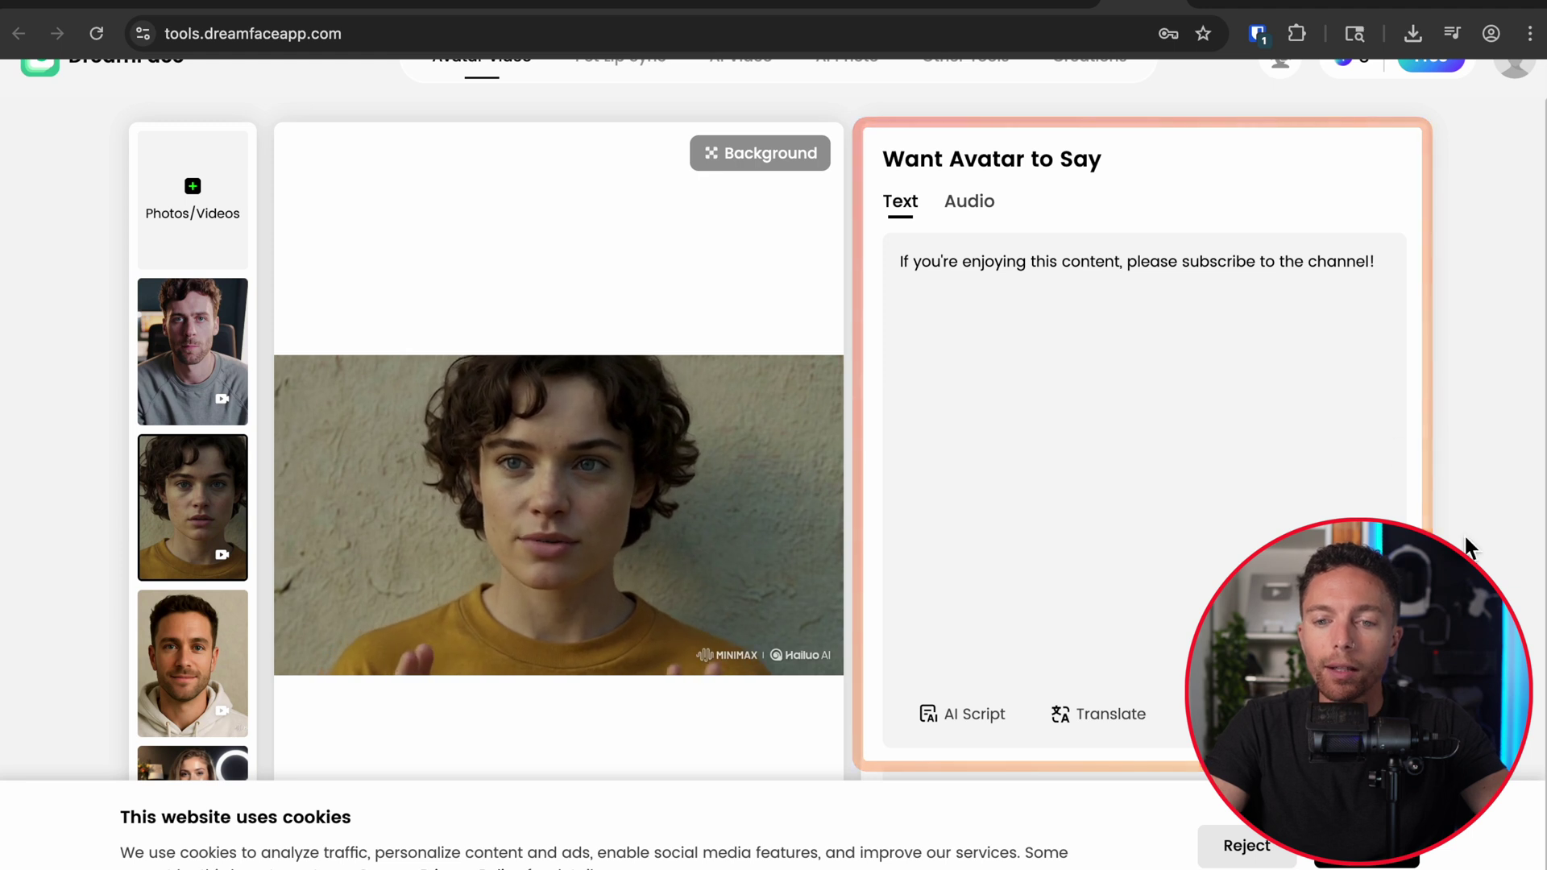
pyautogui.click(970, 206)
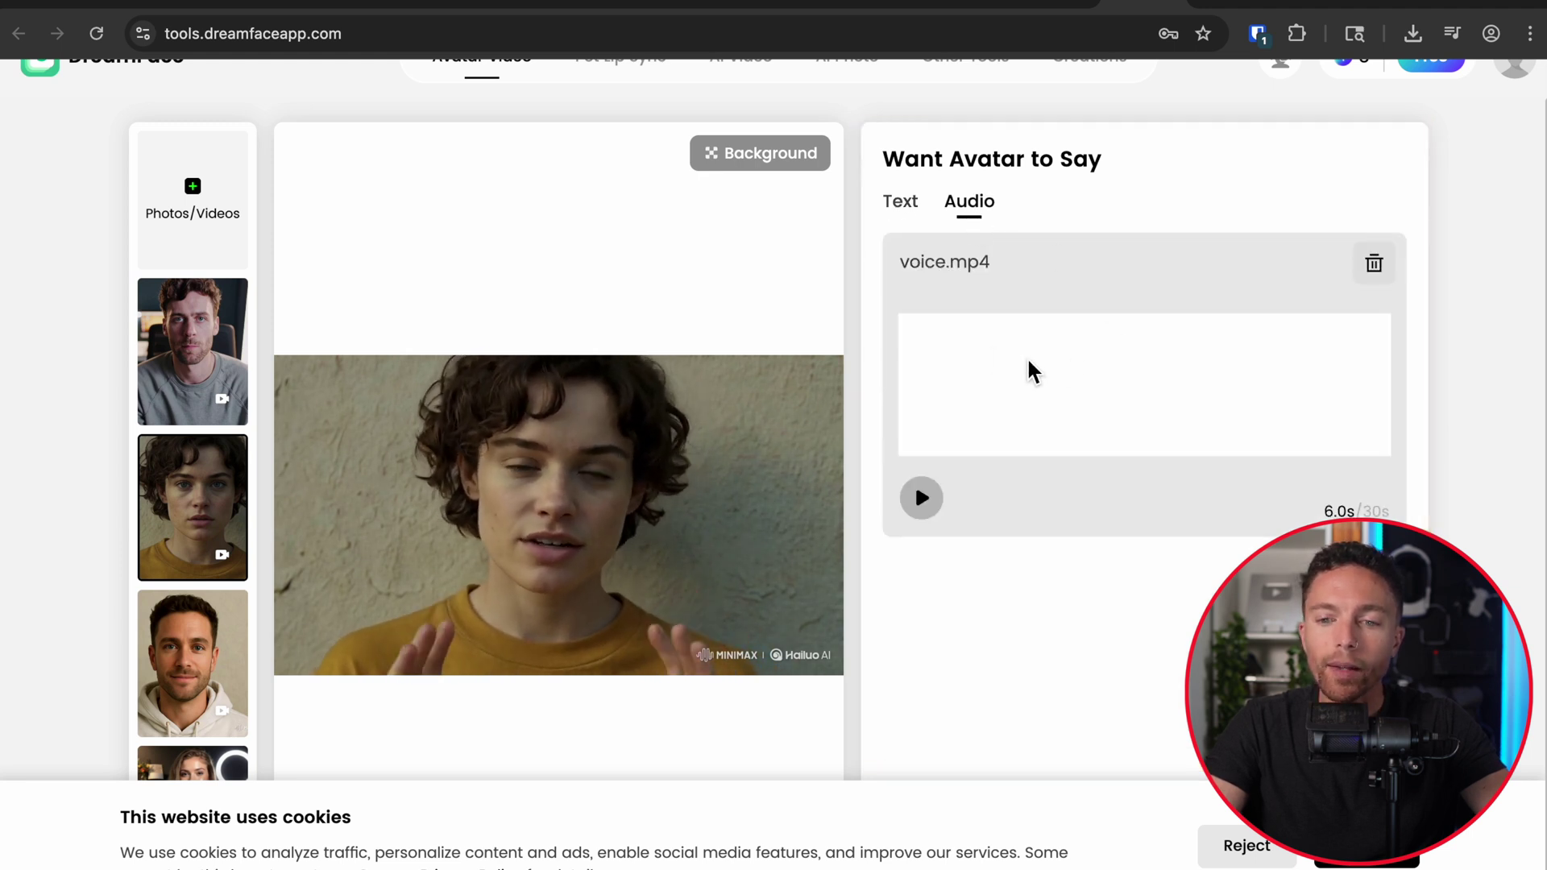
pyautogui.click(1373, 264)
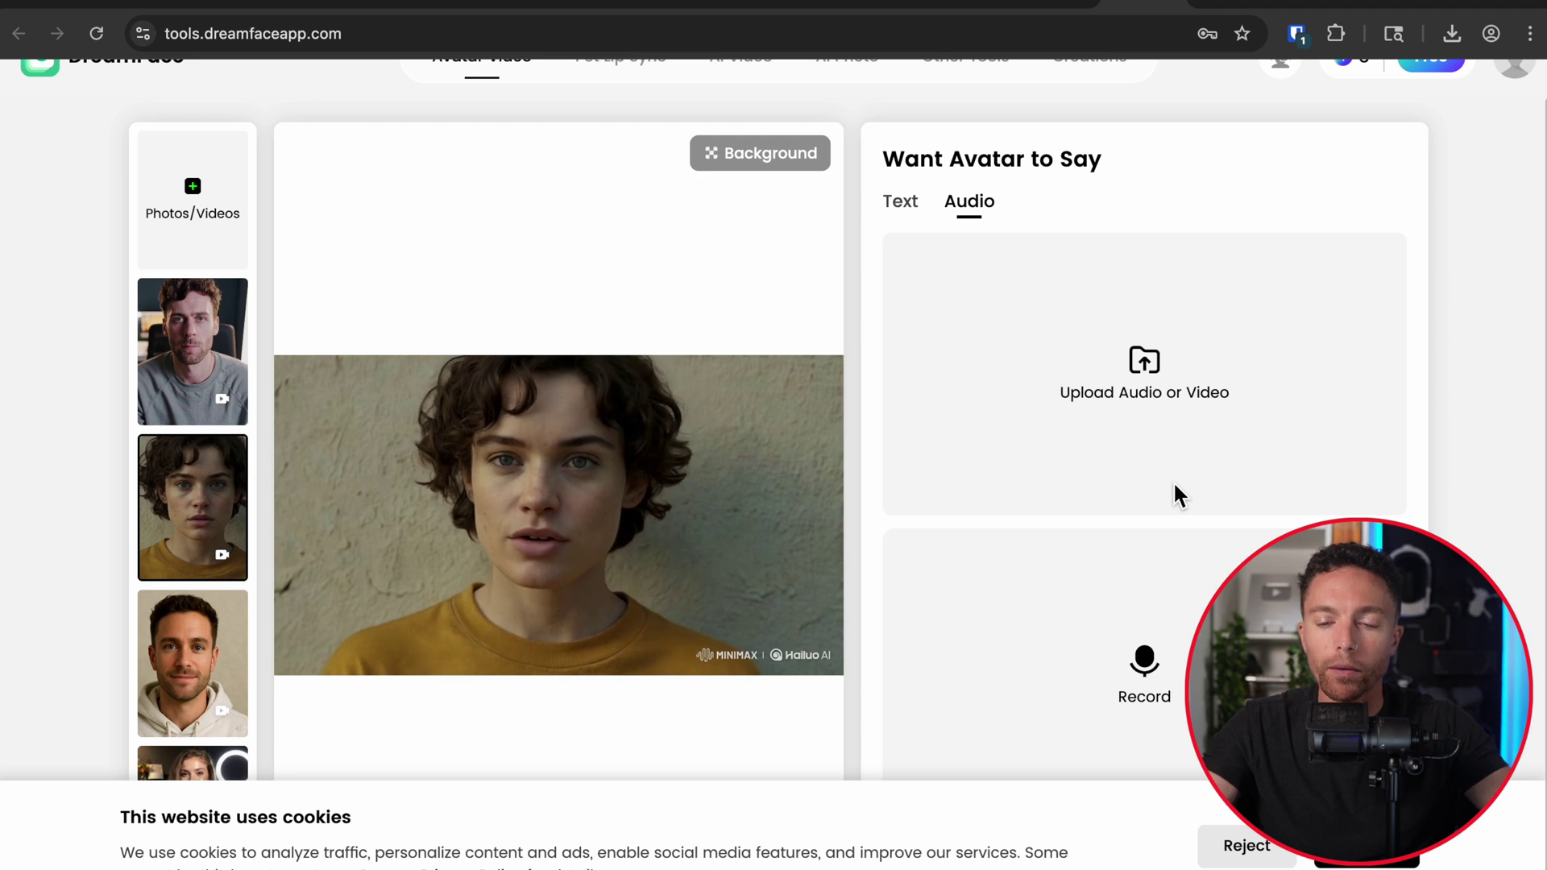
pyautogui.scroll(-1, 1174, 484)
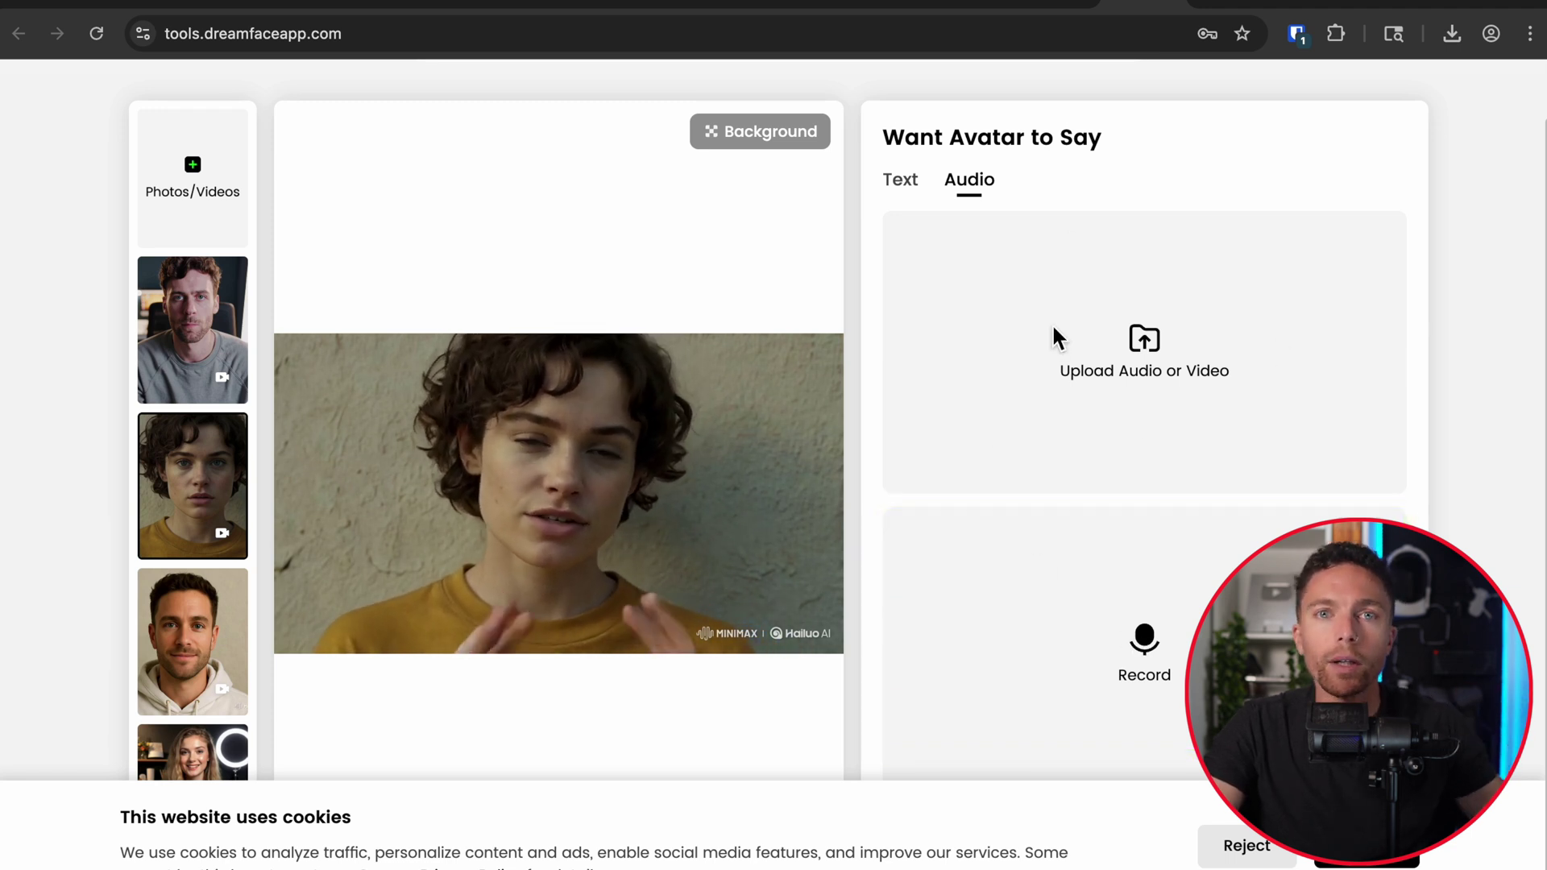
# Set the avatar's speech source to text and enter the script "If you're enjoying this content, please subscribe to the channel!"
pyautogui.click(919, 201)
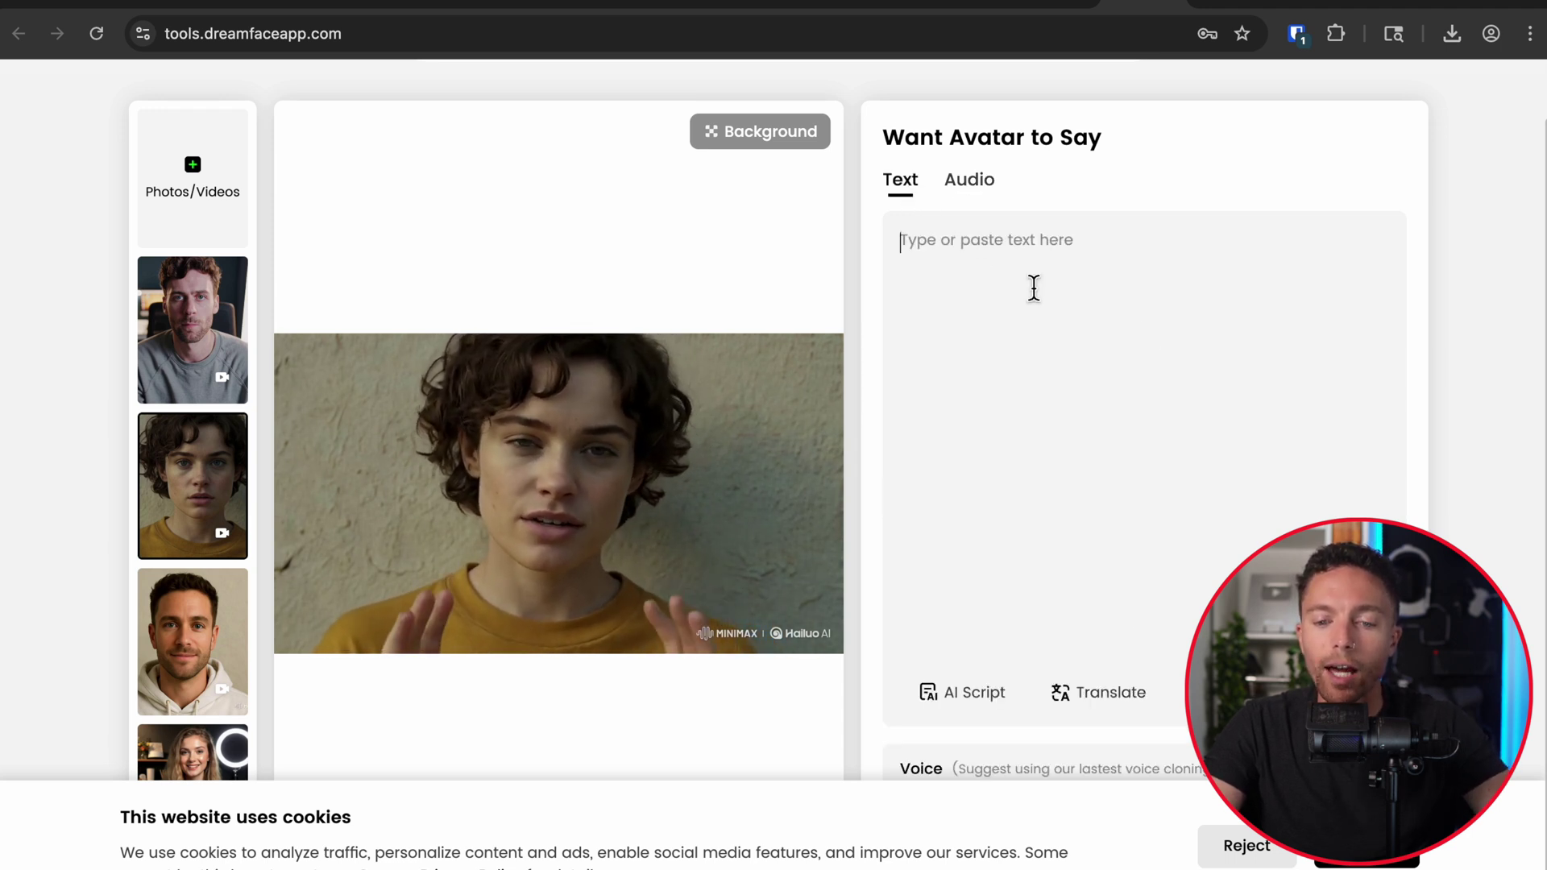
pyautogui.click(1223, 12)
pyautogui.click(1155, 12)
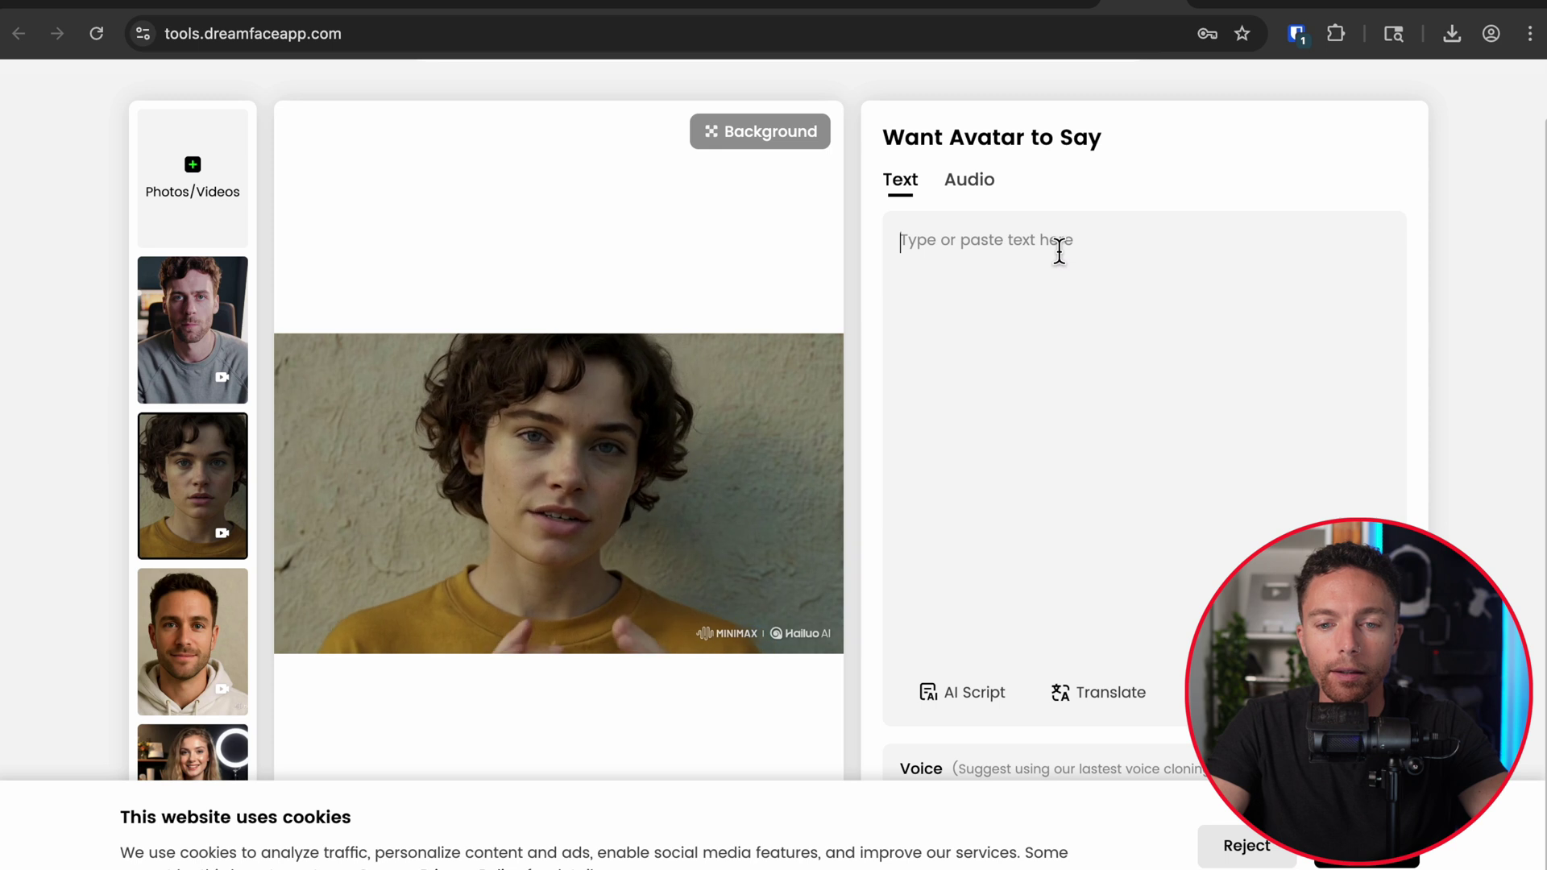
pyautogui.click(1060, 250)
pyautogui.write("If you're enjoying this content, please subscribe to the channel!")
pyautogui.moveTo(983, 249); pyautogui.dragTo(1384, 249)
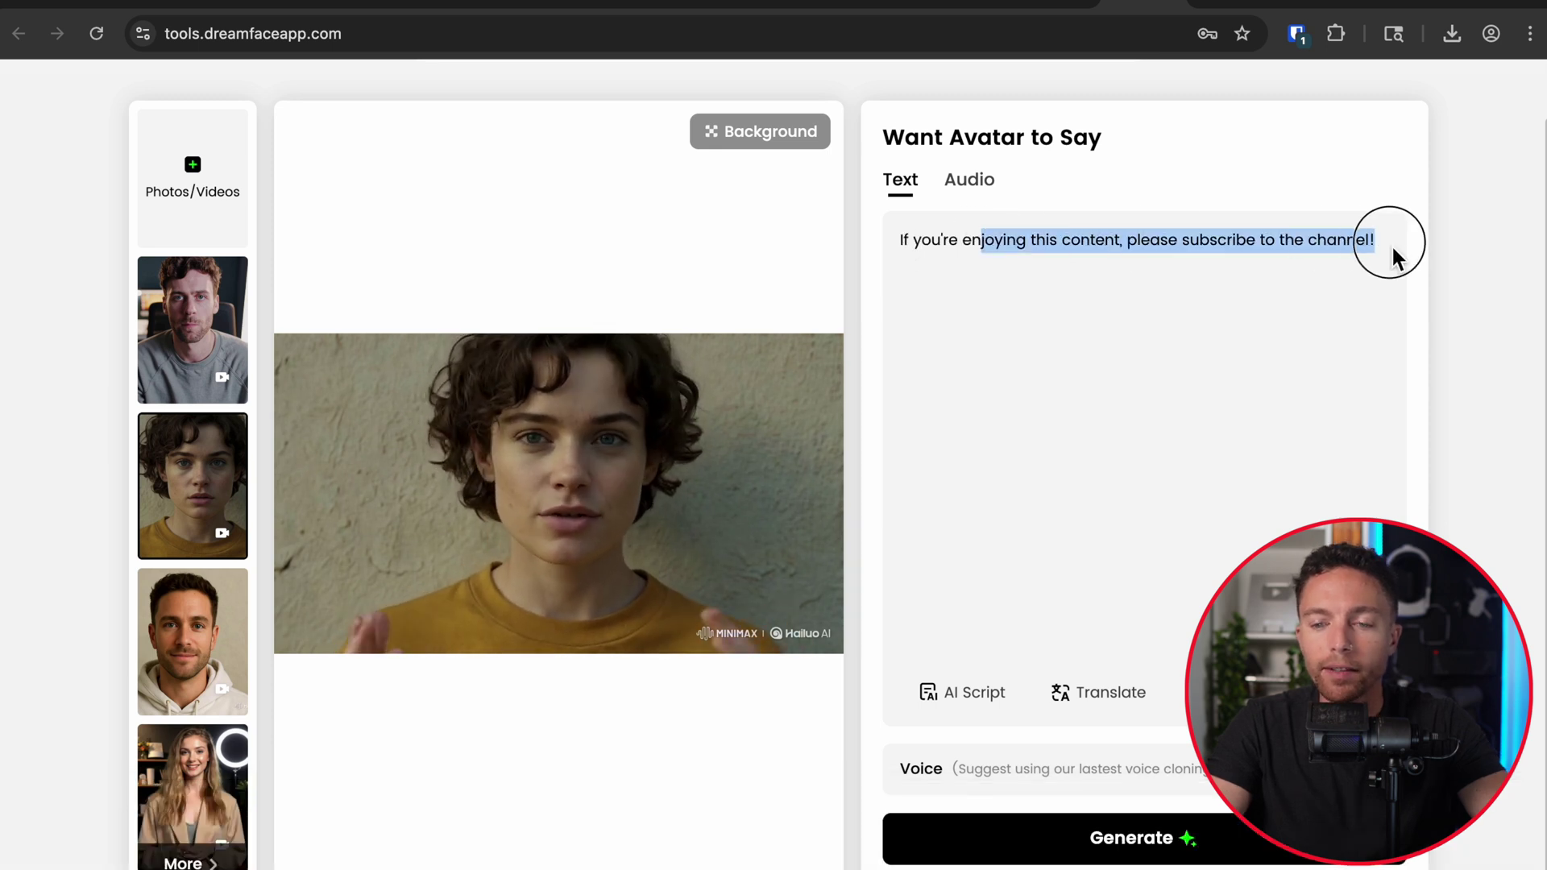
pyautogui.click(1395, 250)
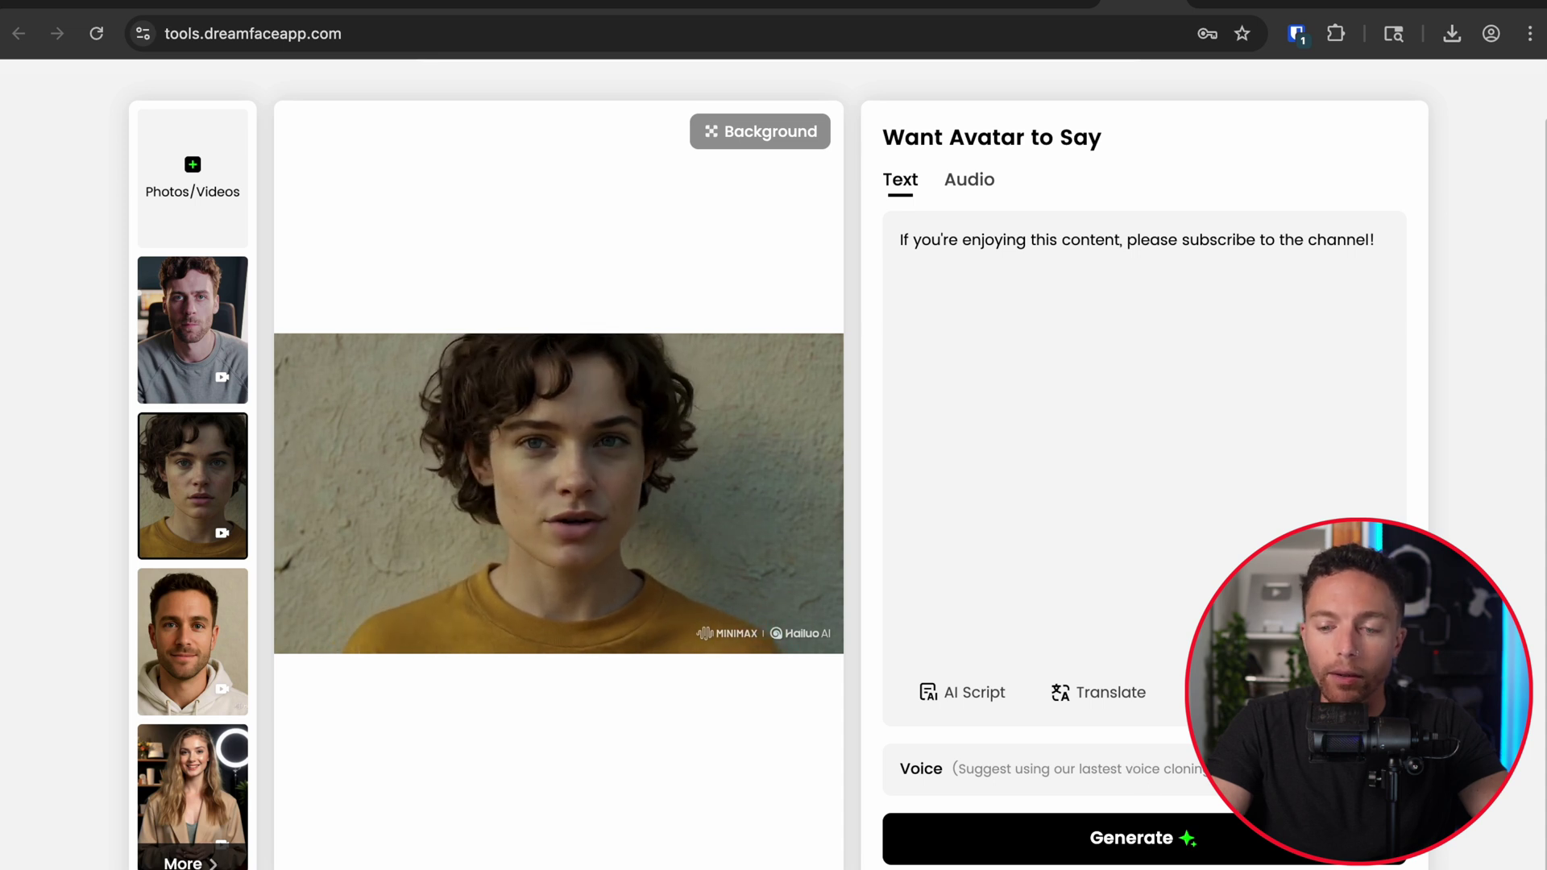
# Preview the female public voices Sarah, Lisa, Nina and Alice, and choose Lisa as the avatar's voice
pyautogui.click(1329, 768)
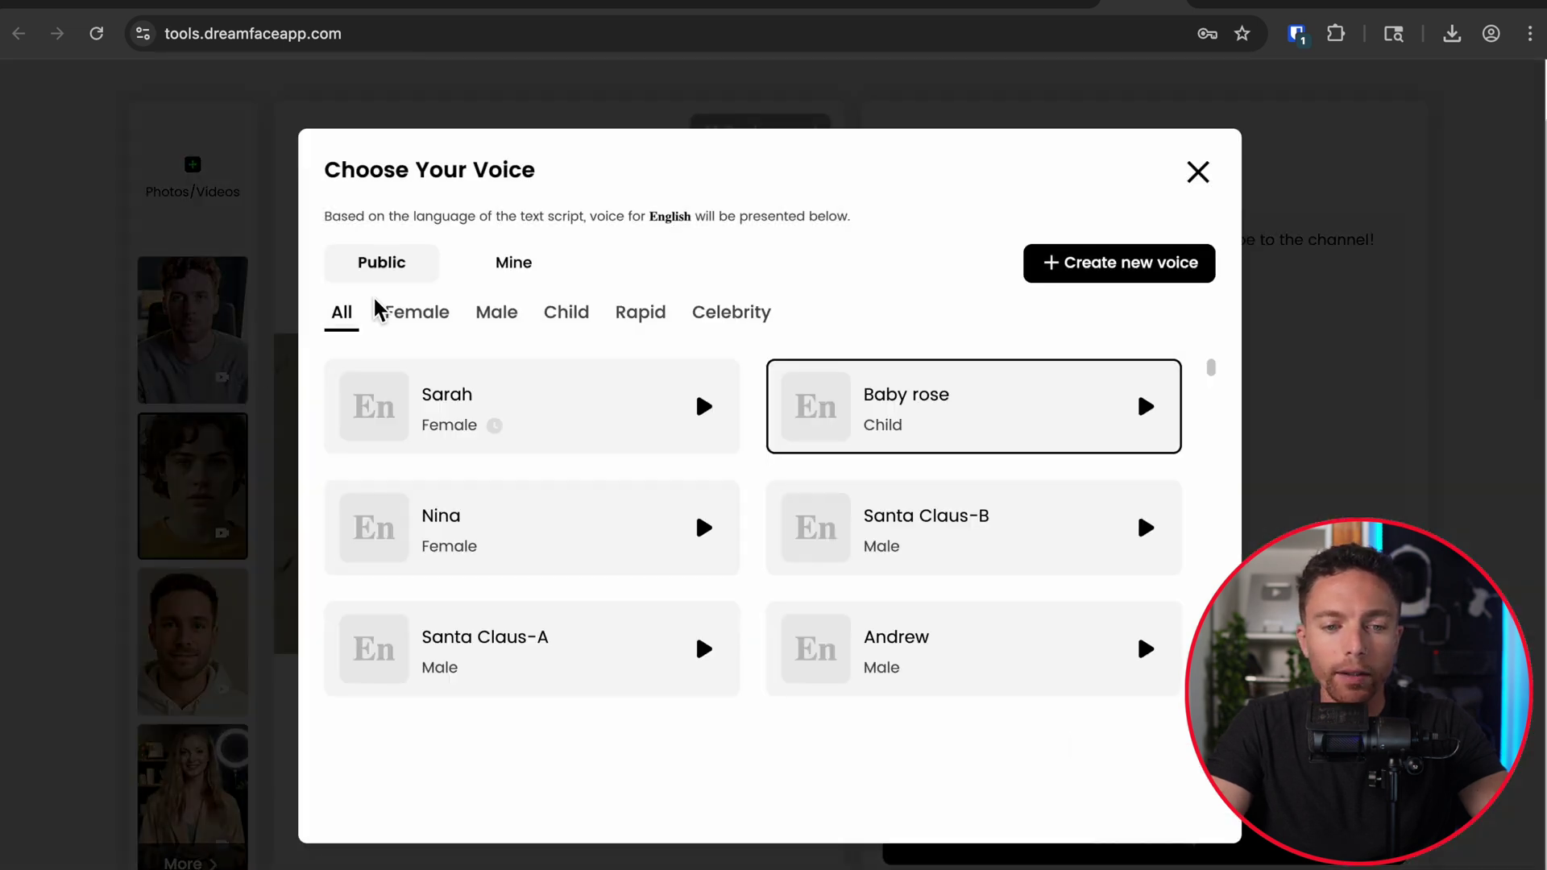
pyautogui.click(443, 330)
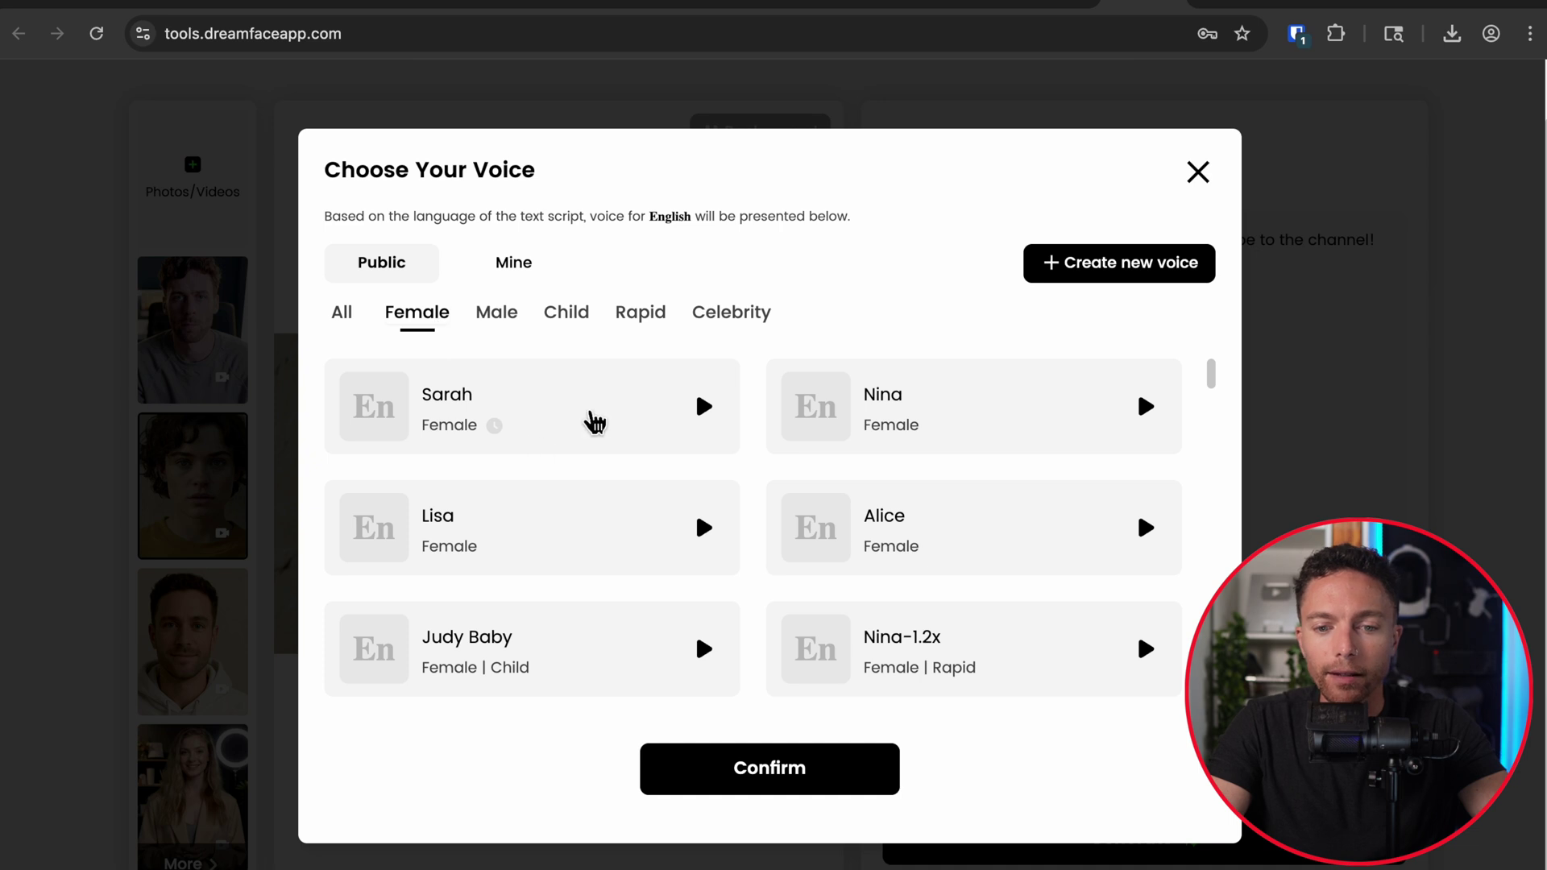
pyautogui.click(642, 424)
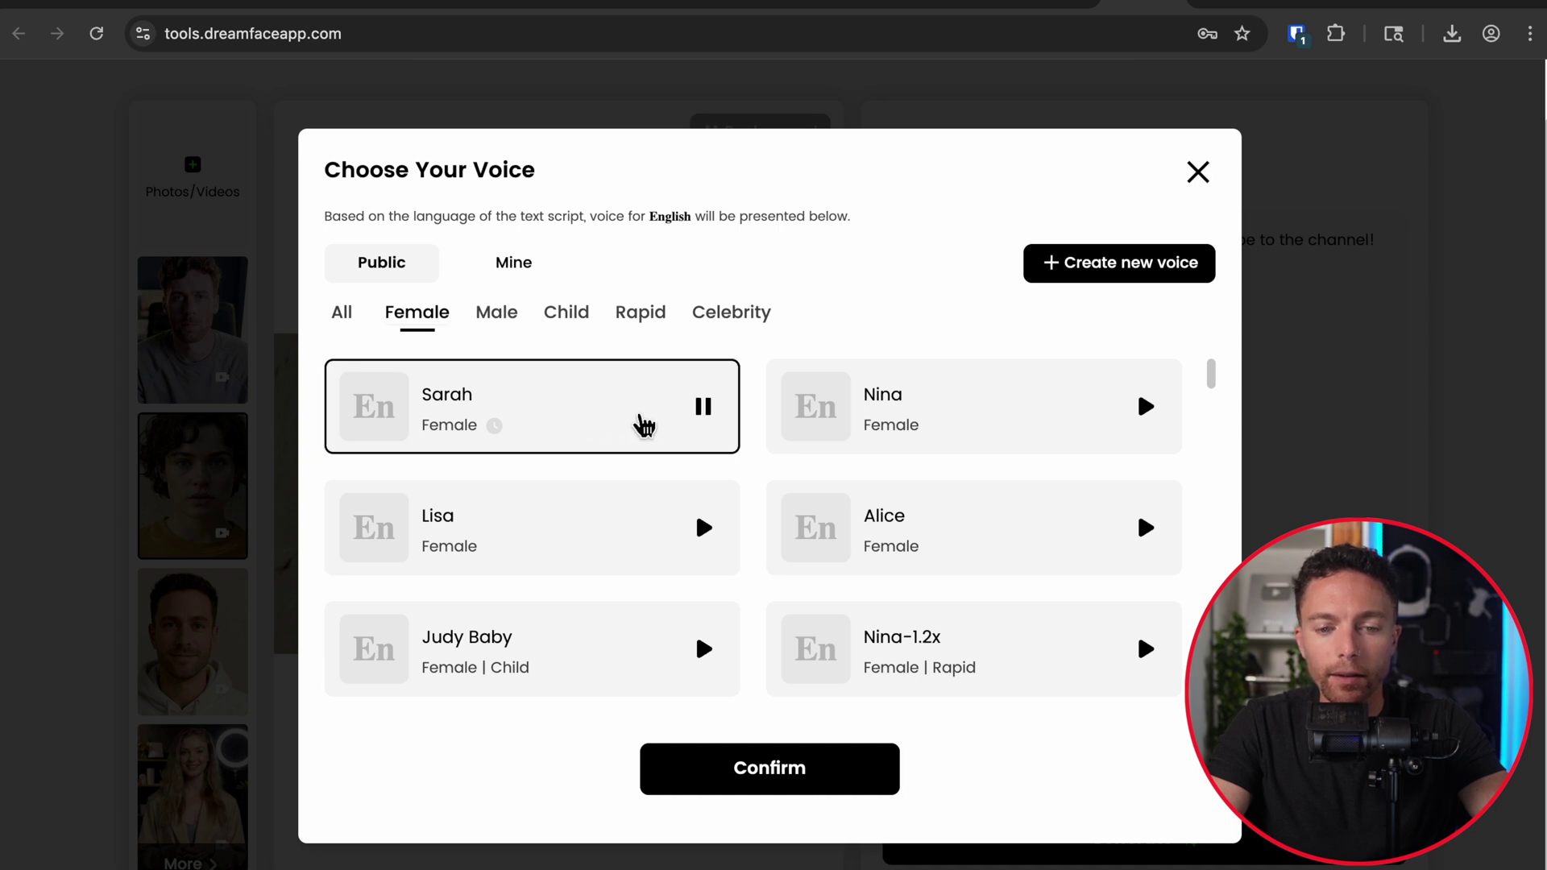
pyautogui.click(671, 550)
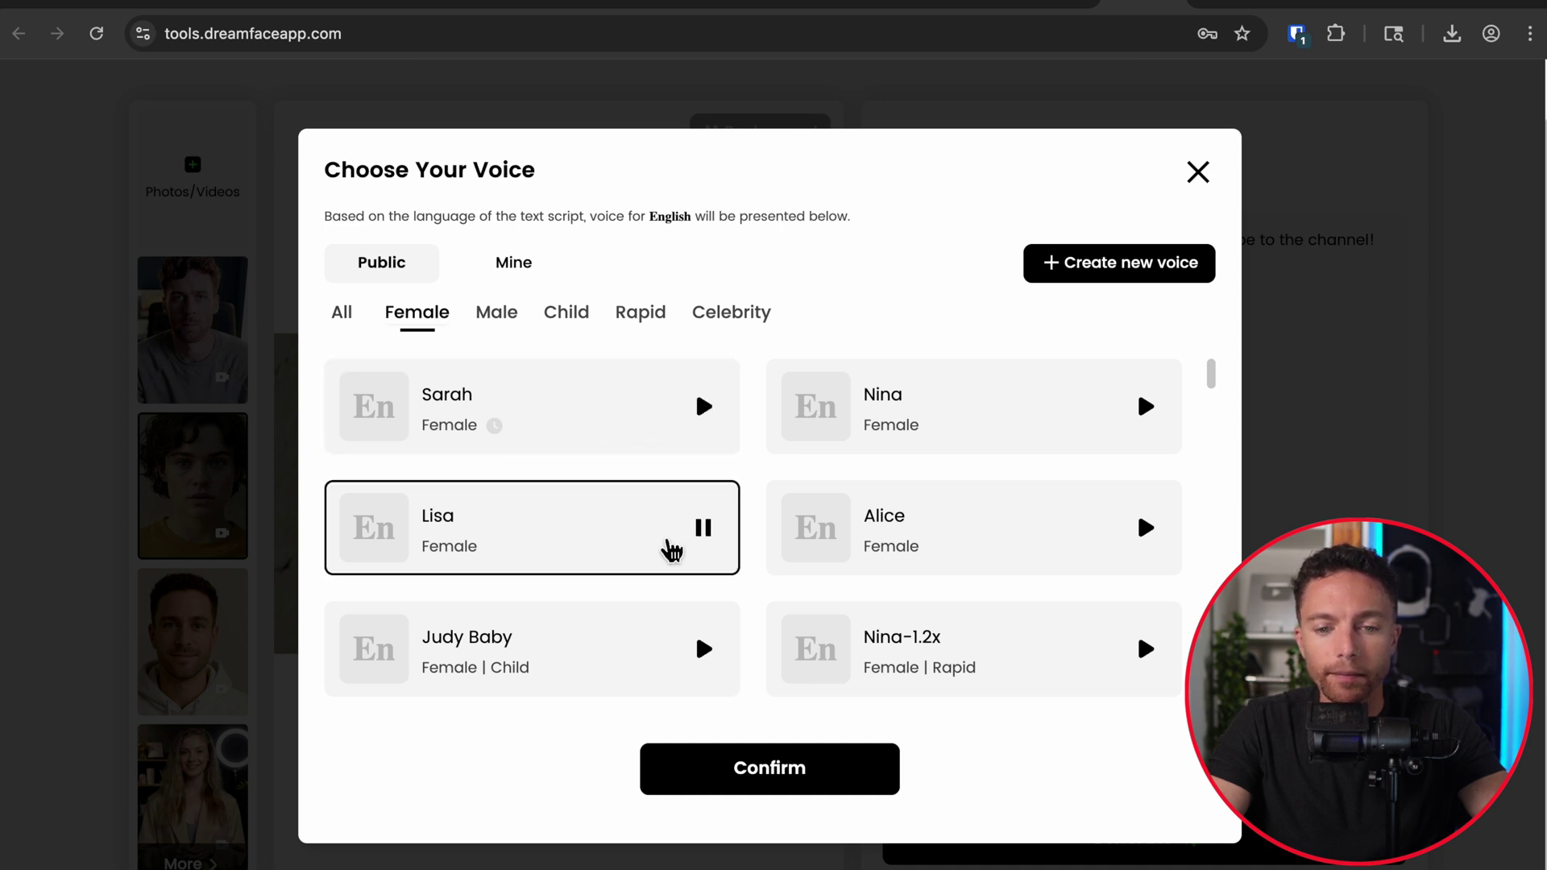
pyautogui.click(1050, 428)
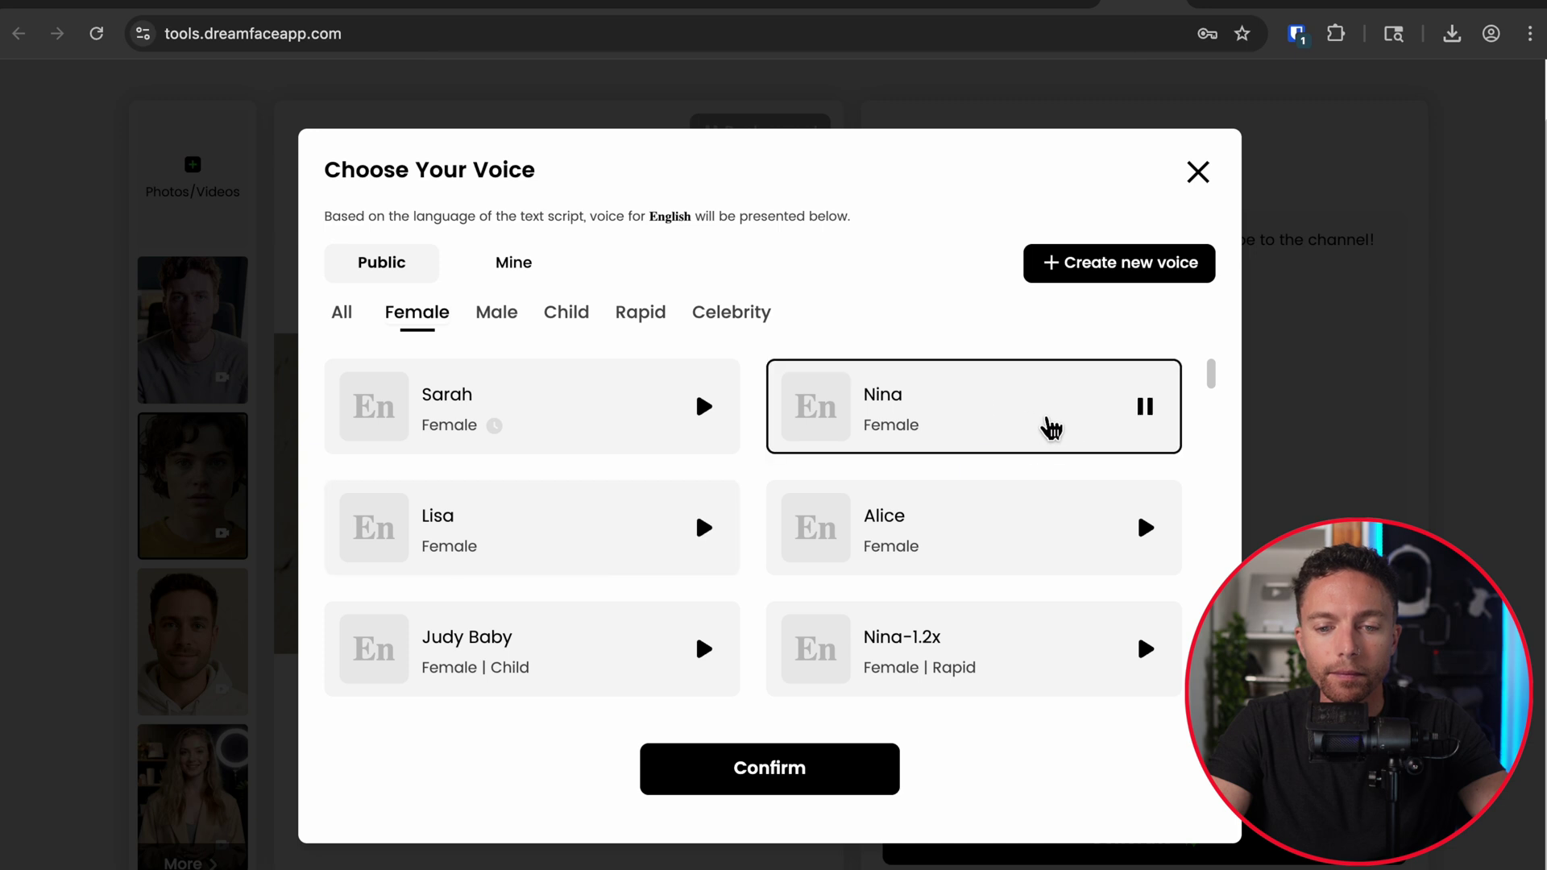
pyautogui.click(1041, 519)
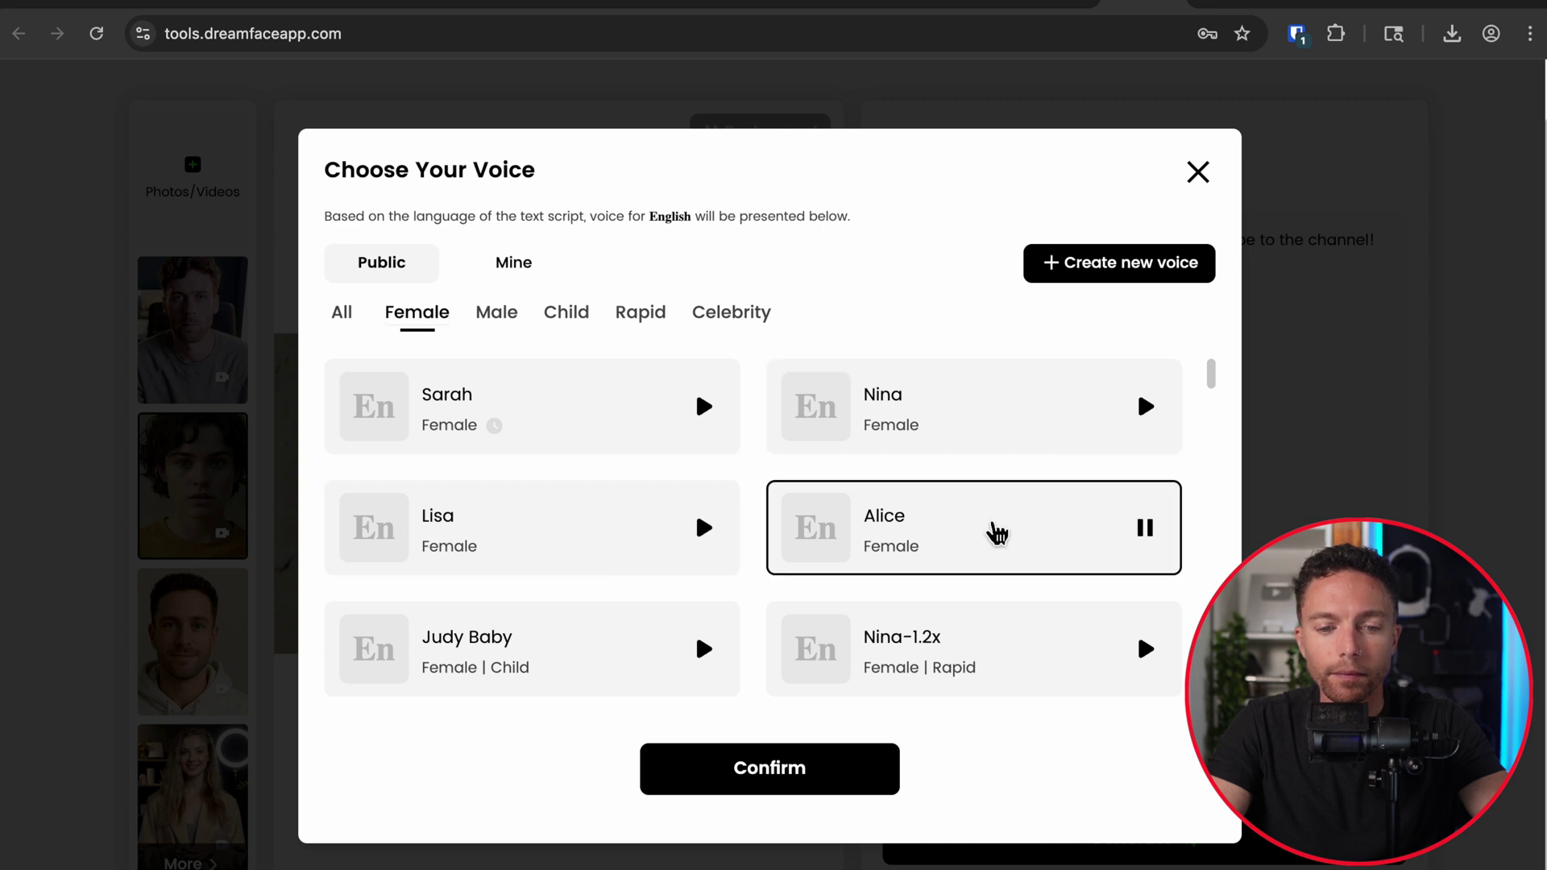
pyautogui.click(653, 548)
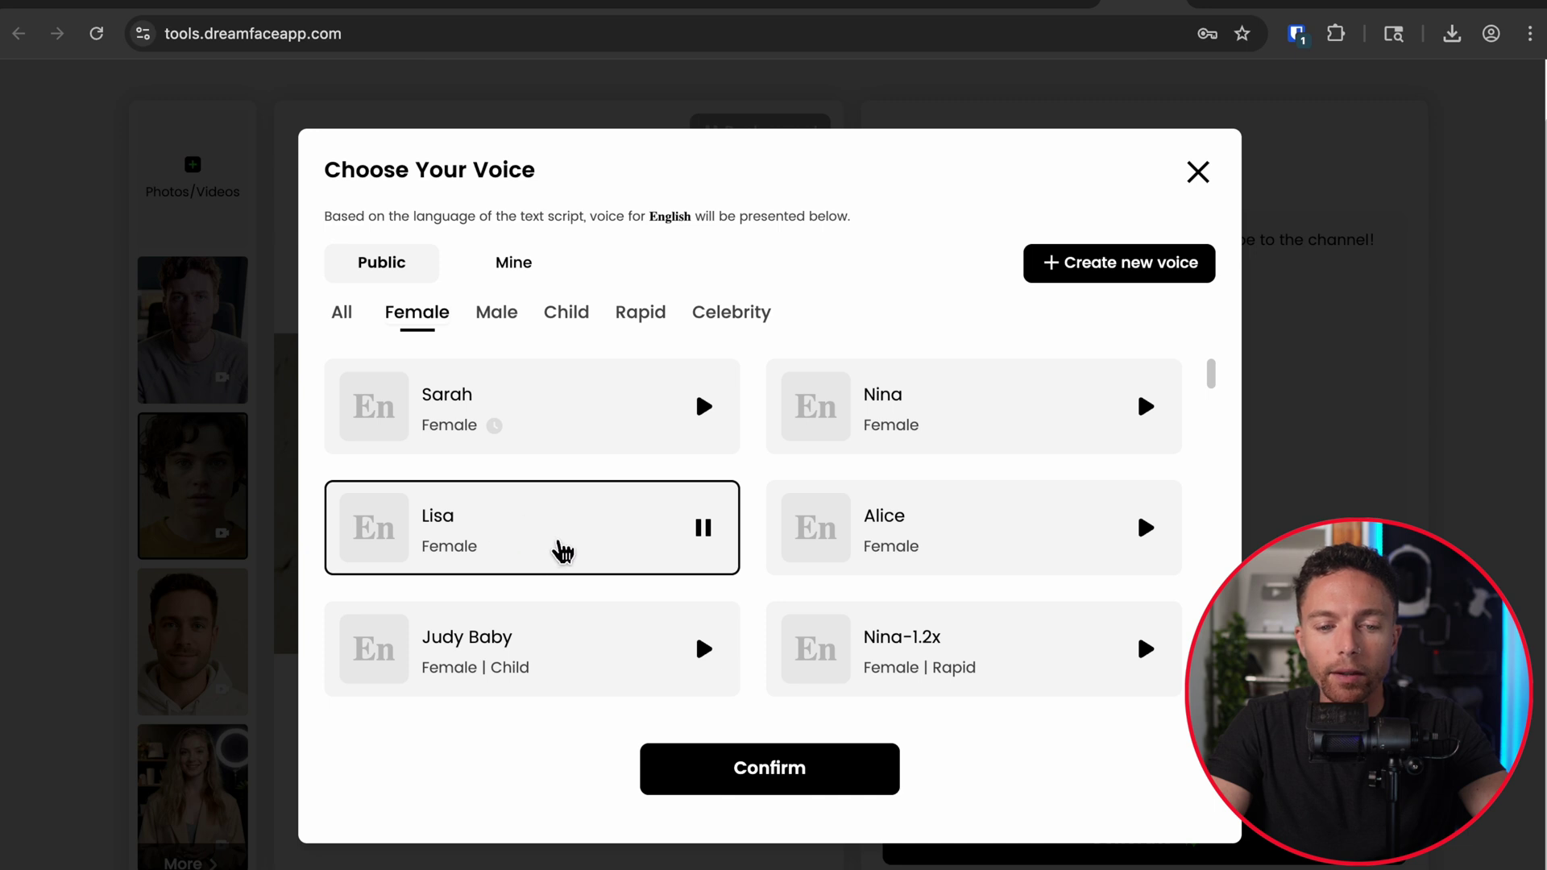
pyautogui.click(702, 533)
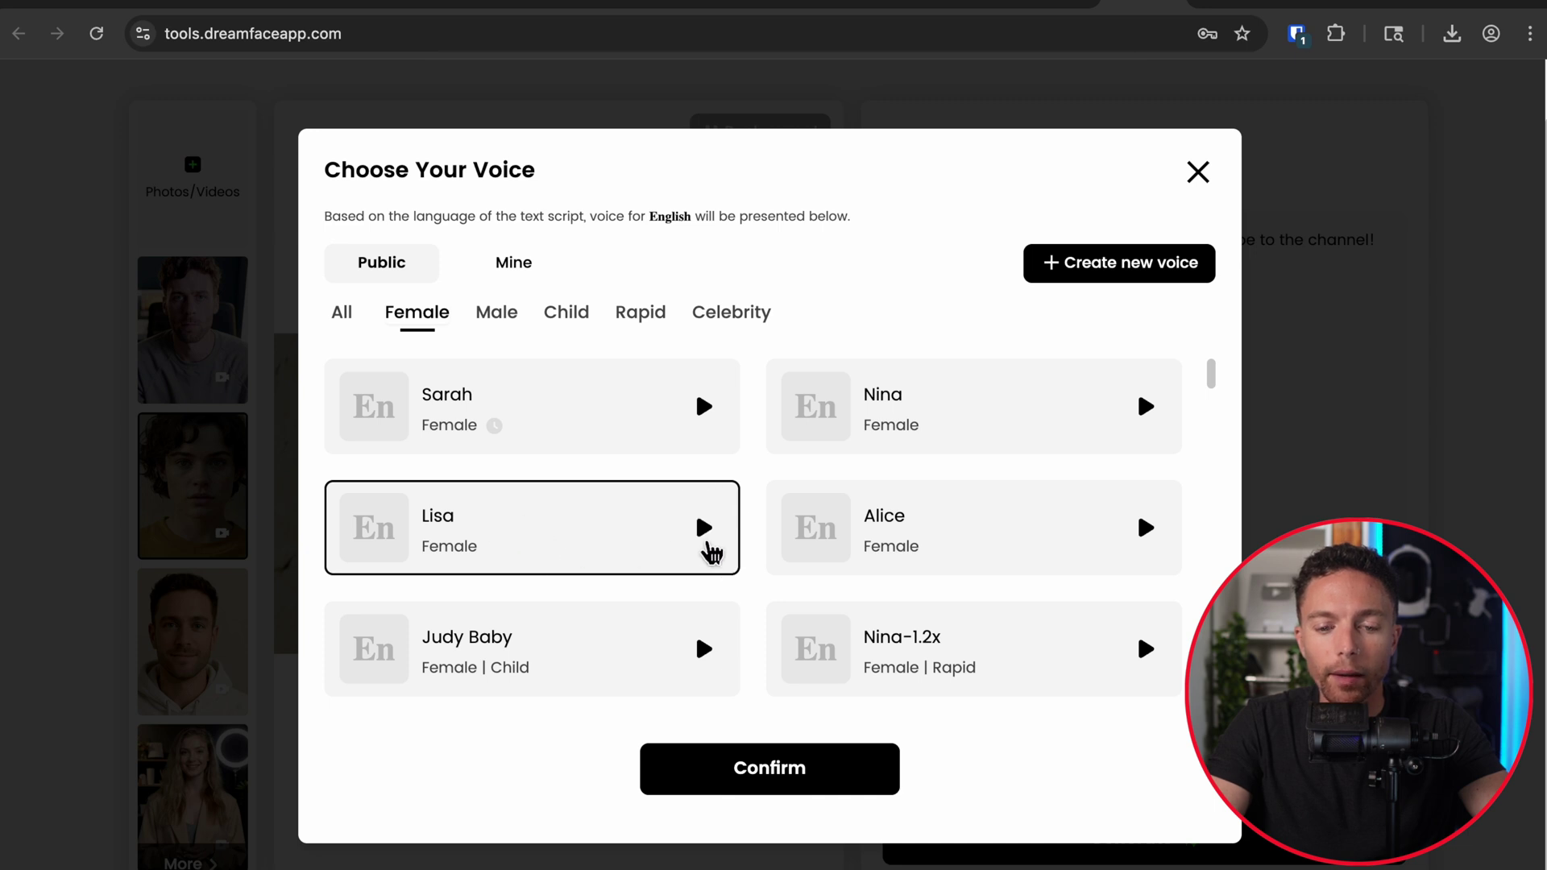
pyautogui.click(816, 782)
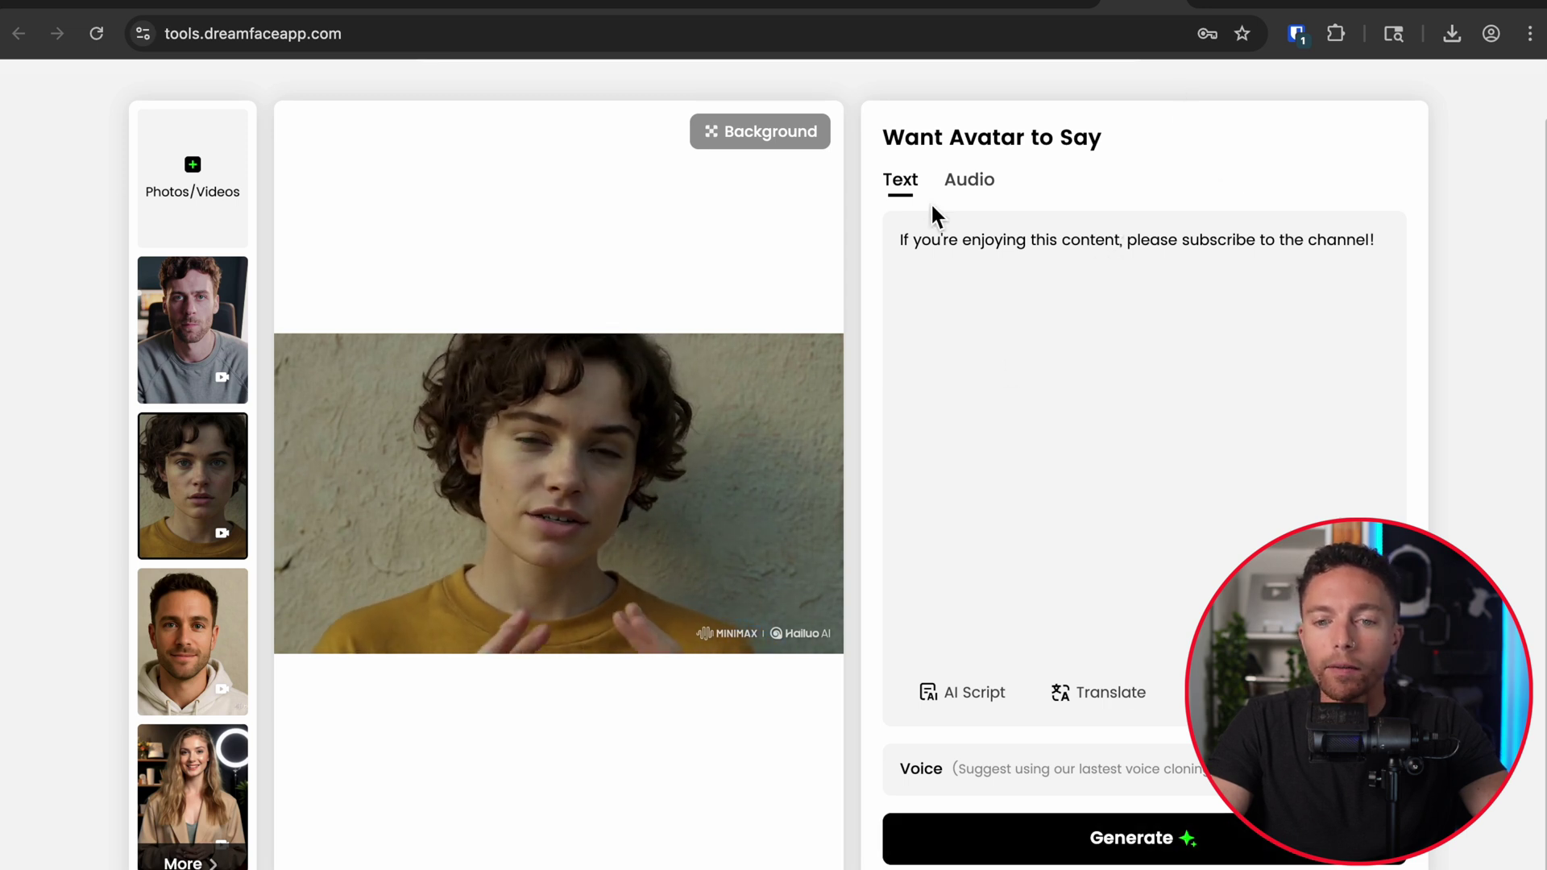
# Compare the audio and text speech options and set the avatar's speech source to audio
pyautogui.click(968, 187)
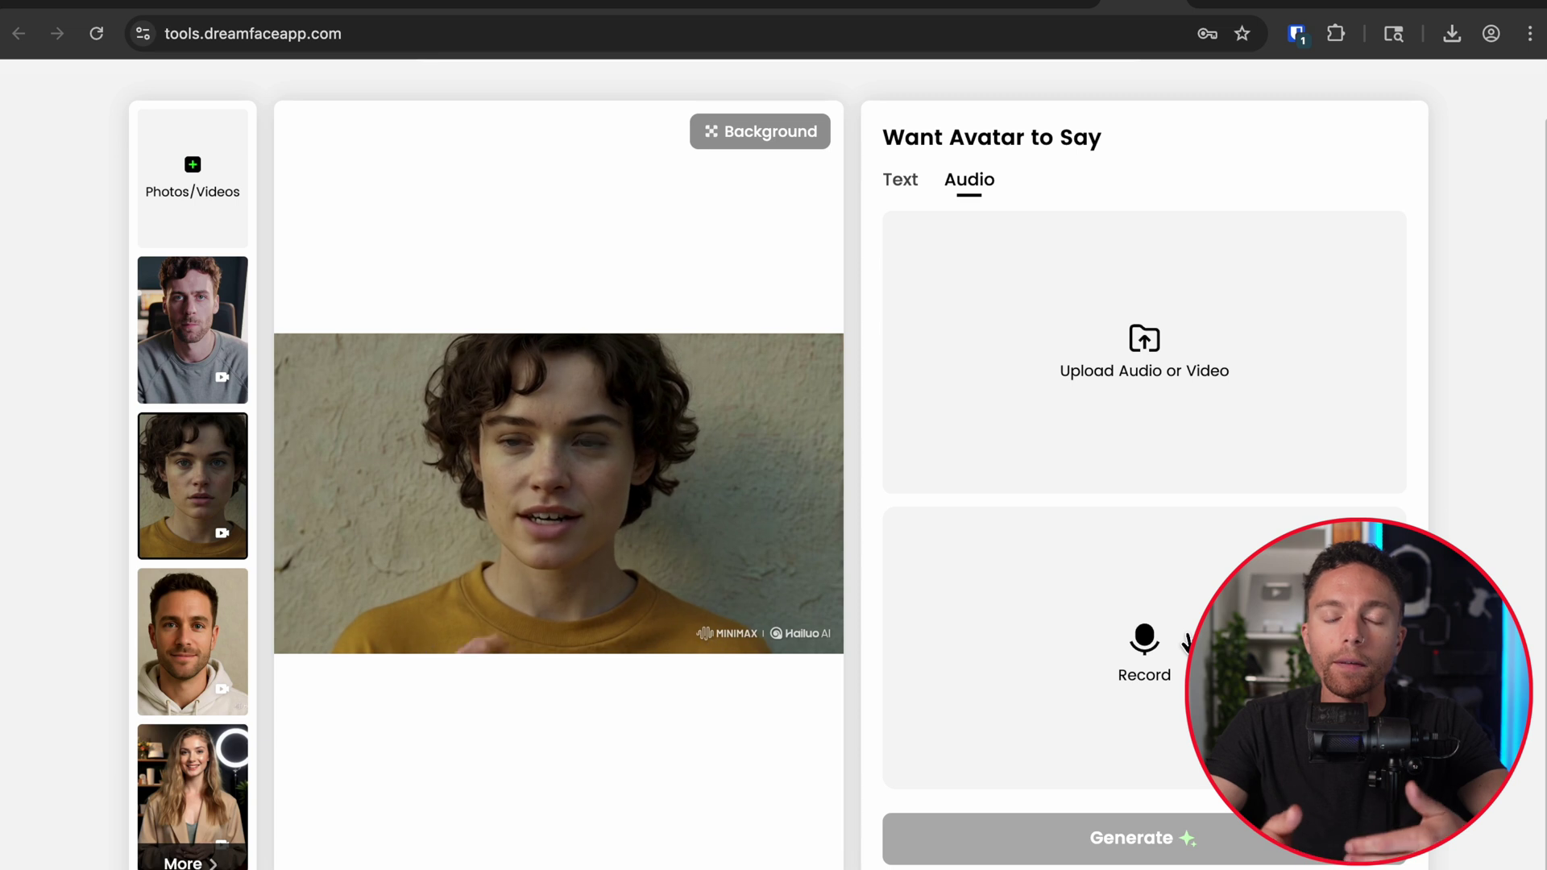
pyautogui.click(906, 189)
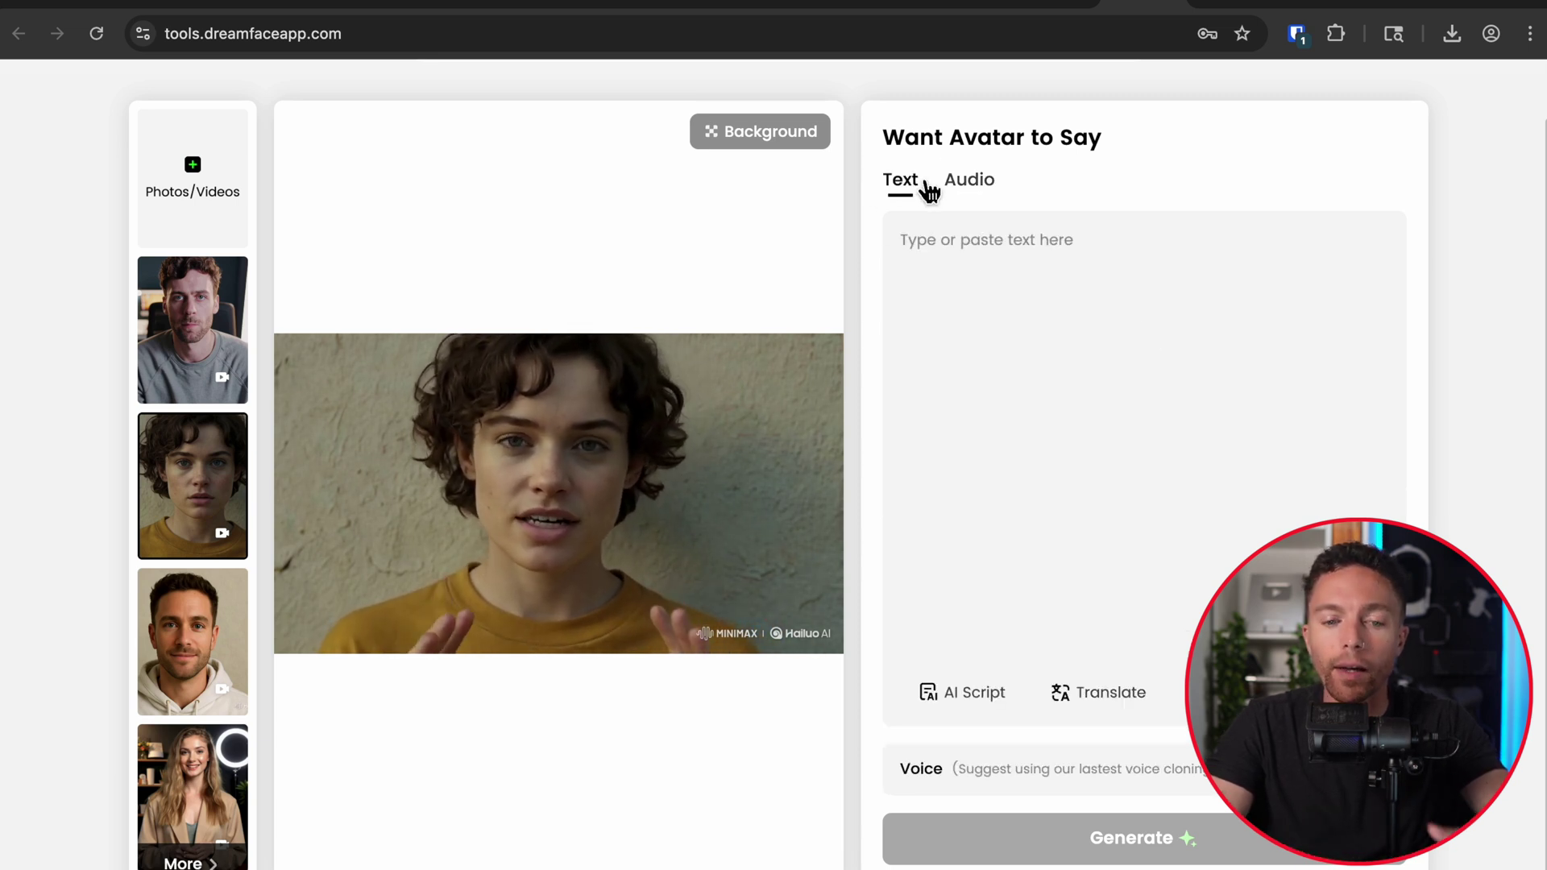
pyautogui.click(979, 204)
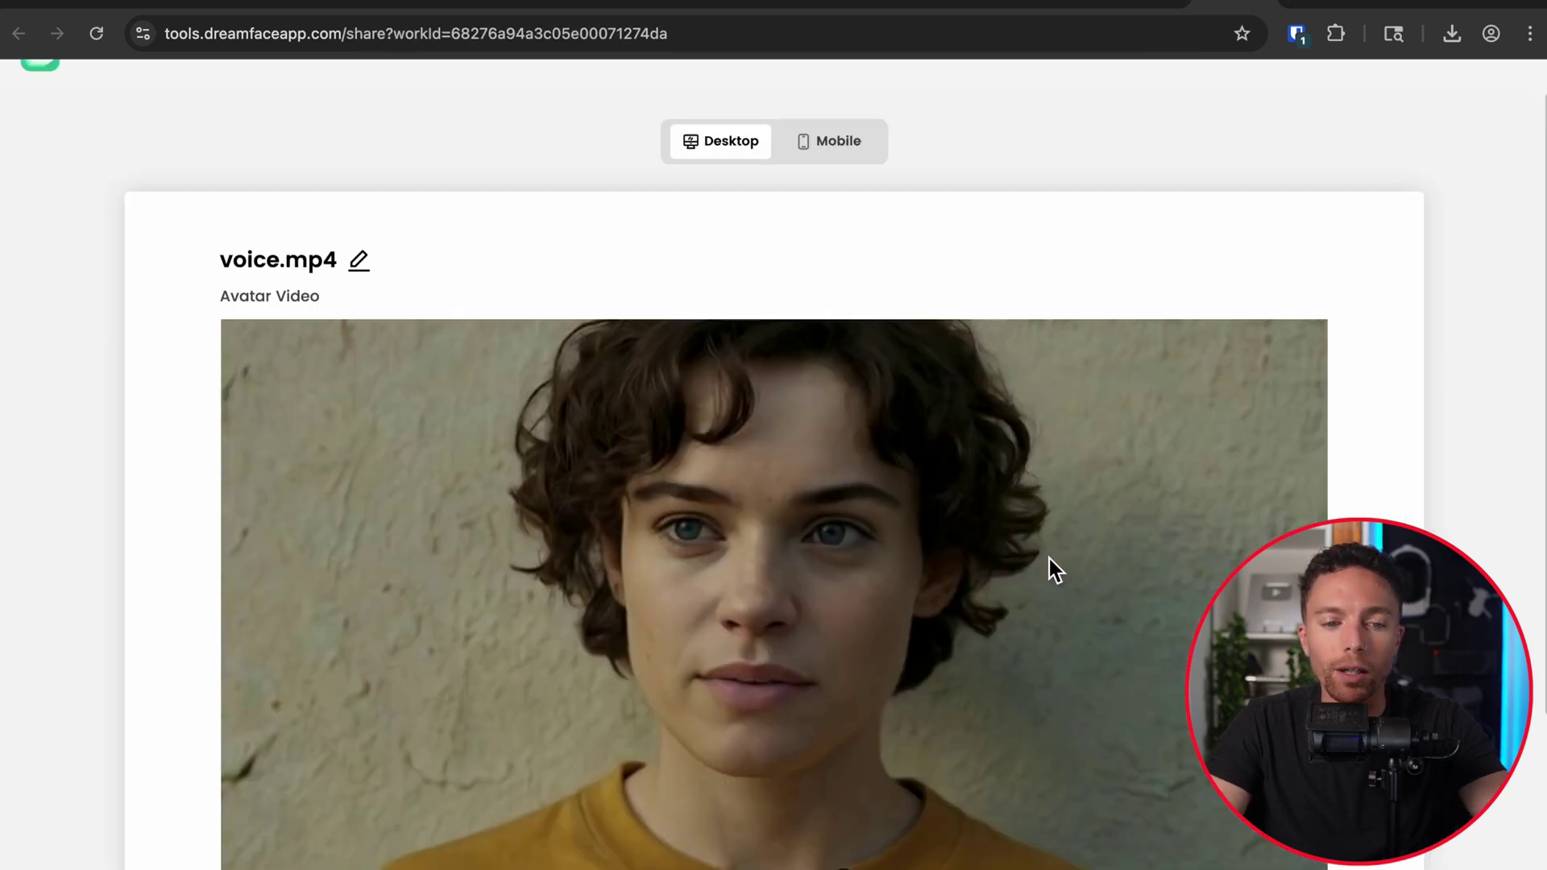
# Play the generated voice.mp4 avatar video on its share page to check the lip-sync
pyautogui.scroll(-4, 1049, 558)
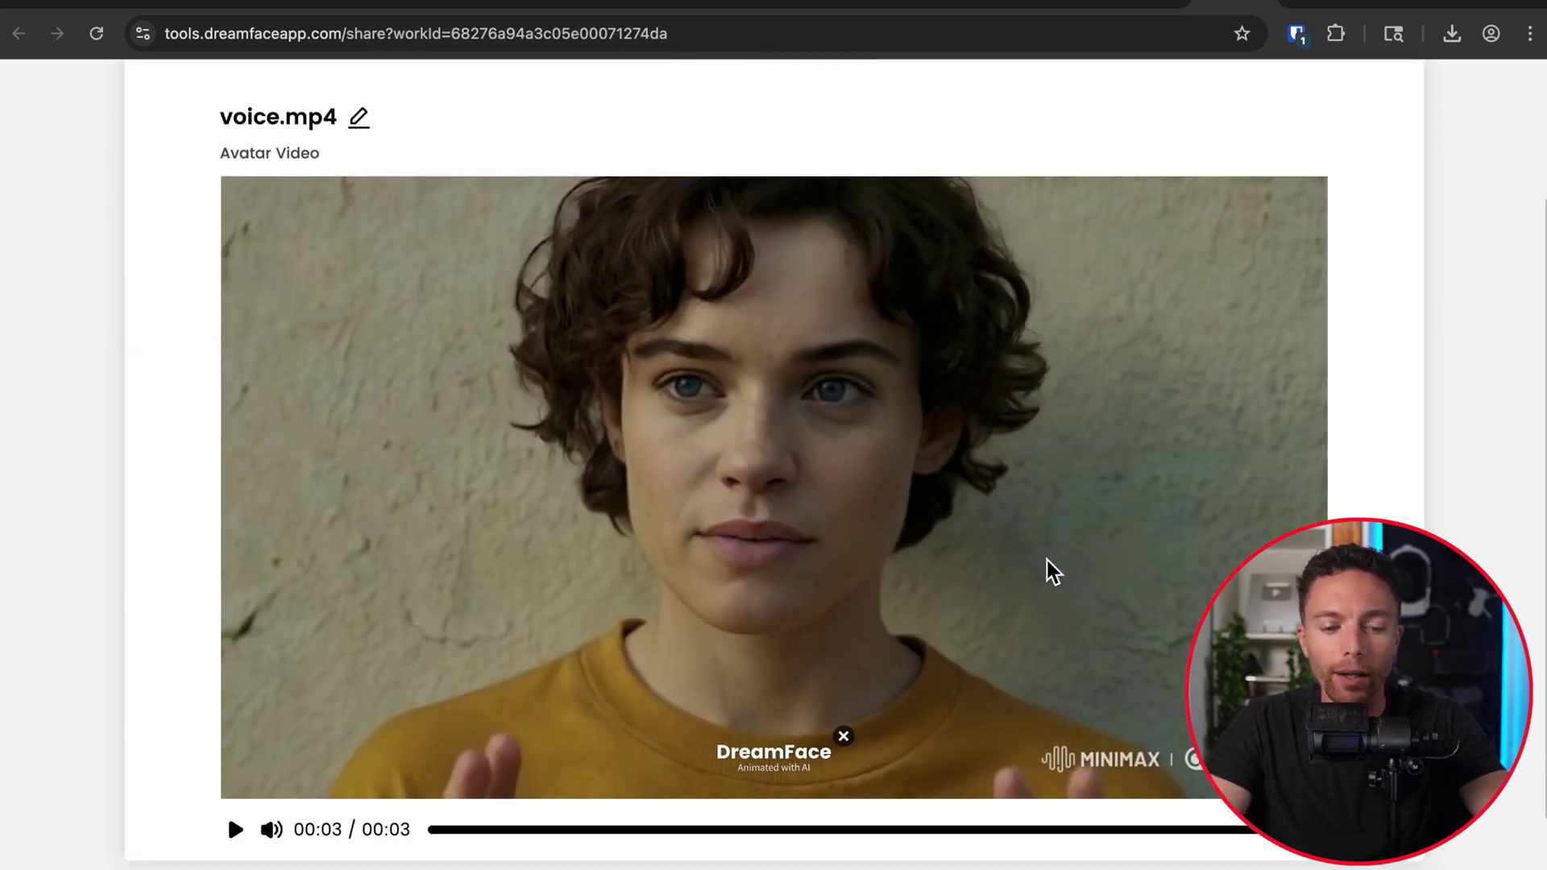
pyautogui.click(235, 830)
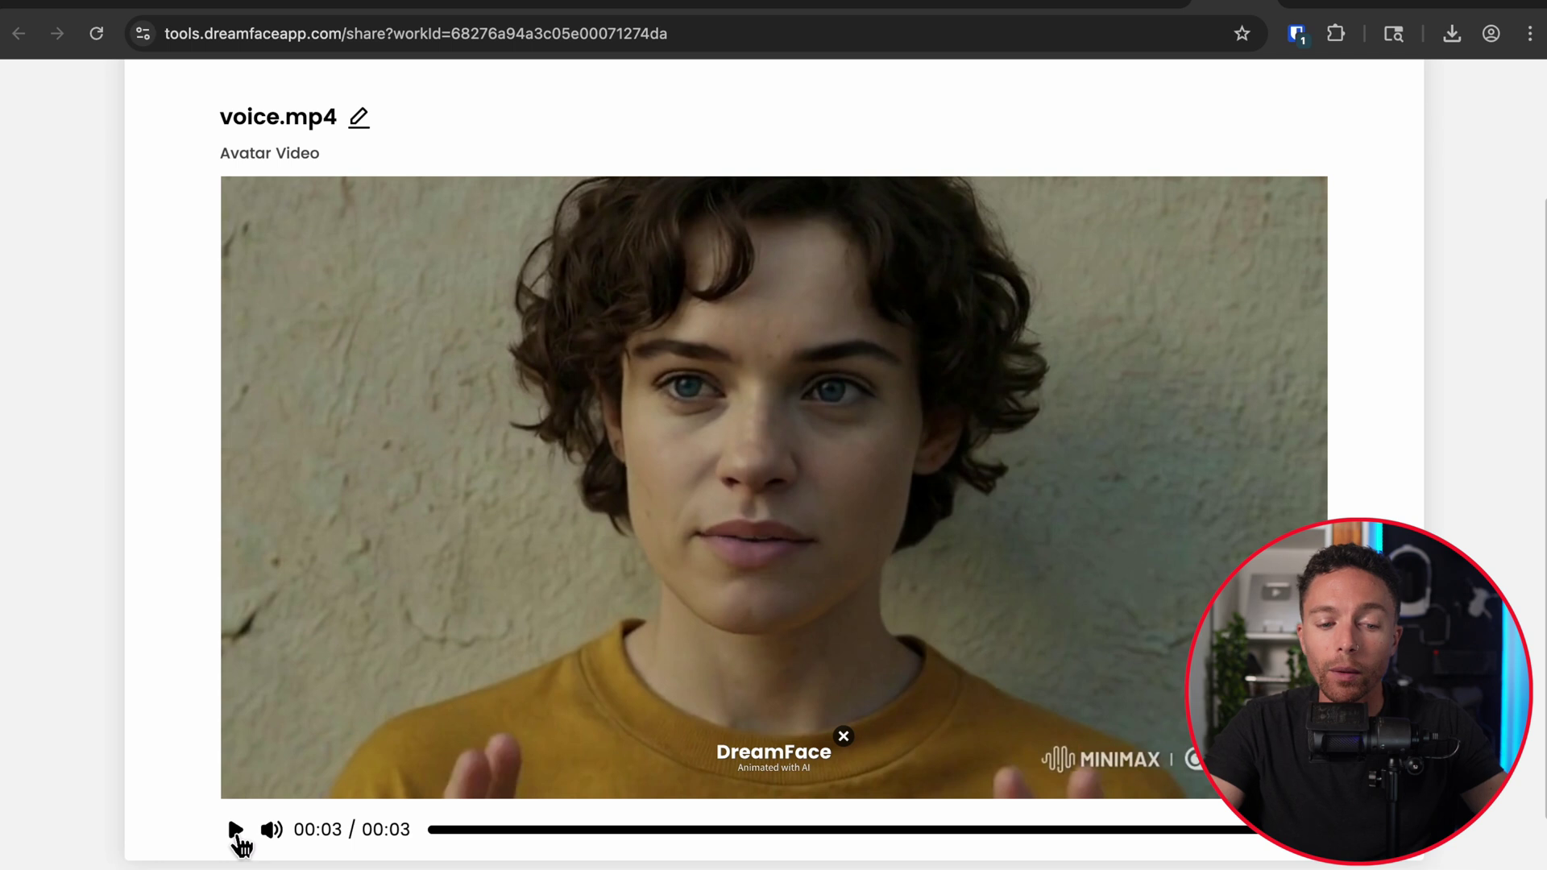
pyautogui.click(236, 829)
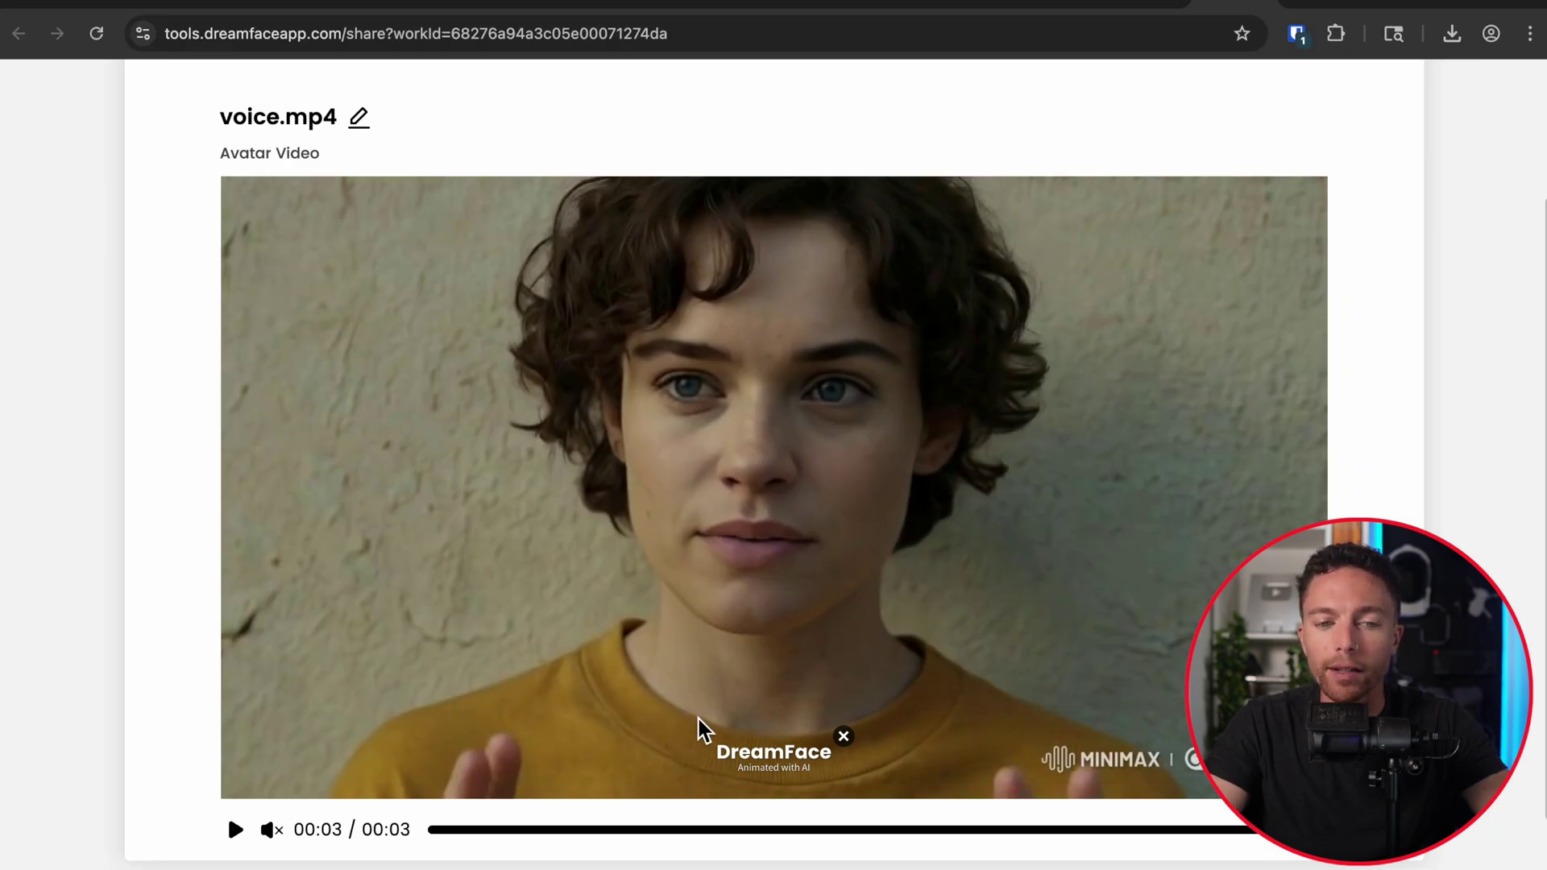
pyautogui.scroll(2, 1044, 727)
pyautogui.scroll(-5, 1045, 727)
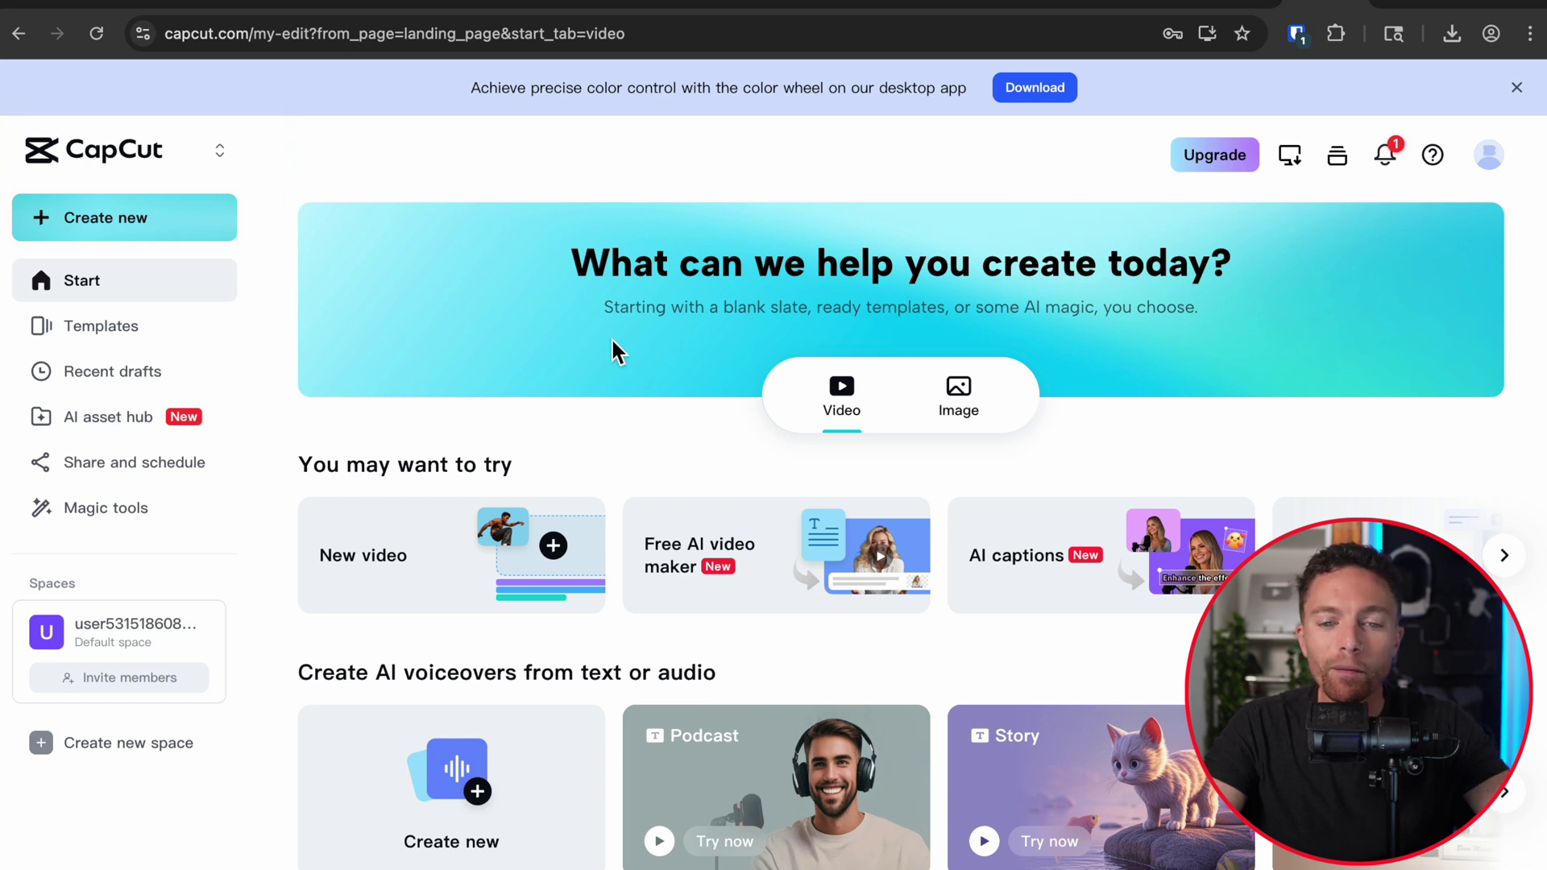
# Switch to CapCut and create a new blank video project in 16:9 format
pyautogui.scroll(-4, 715, 391)
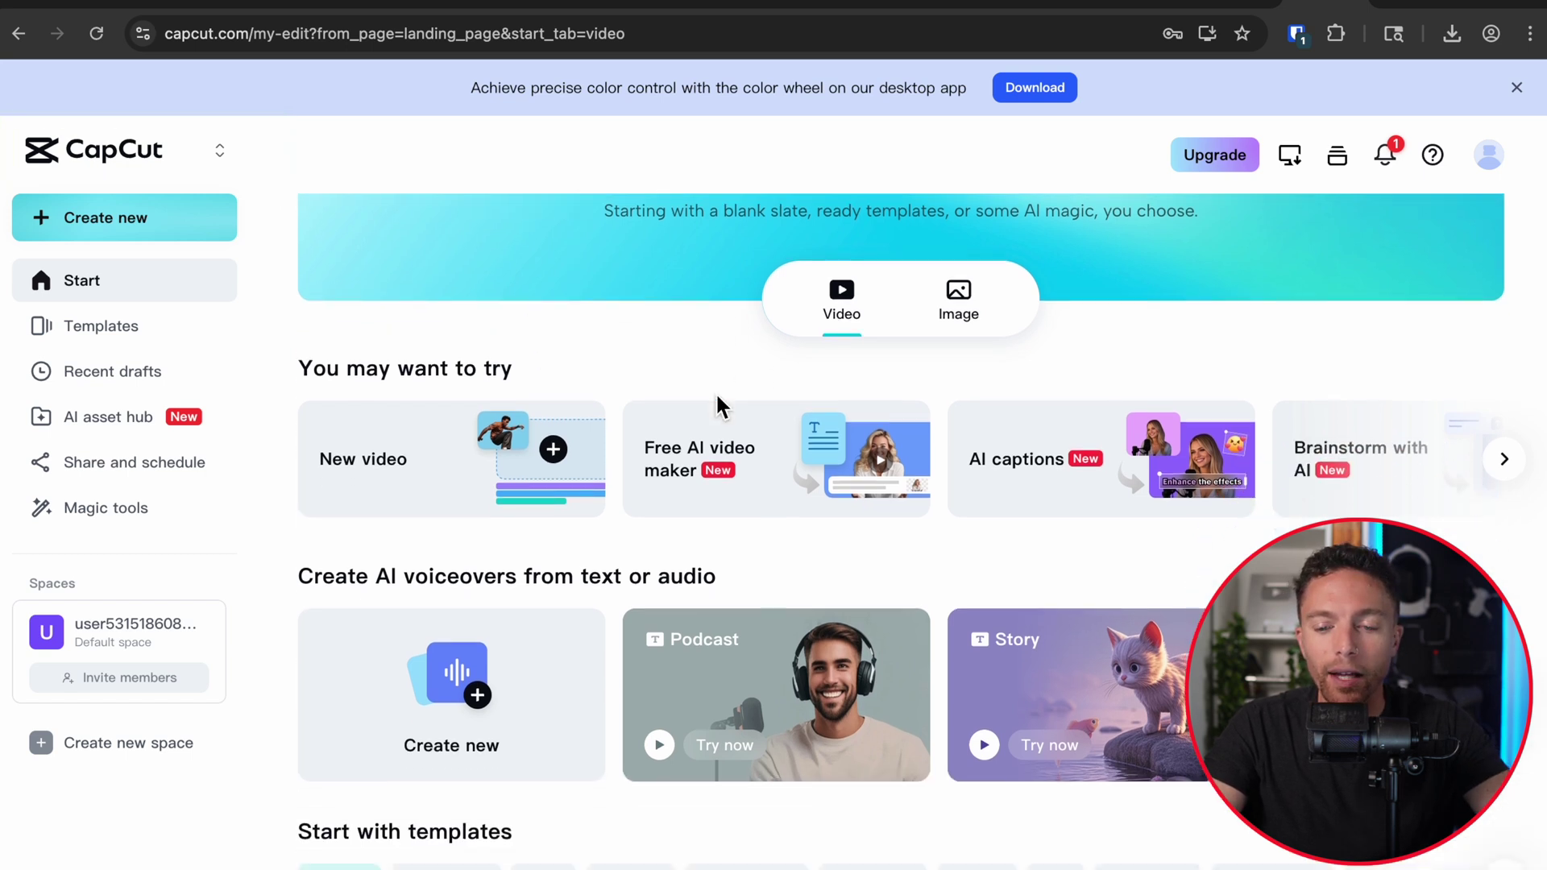
pyautogui.scroll(4, 717, 389)
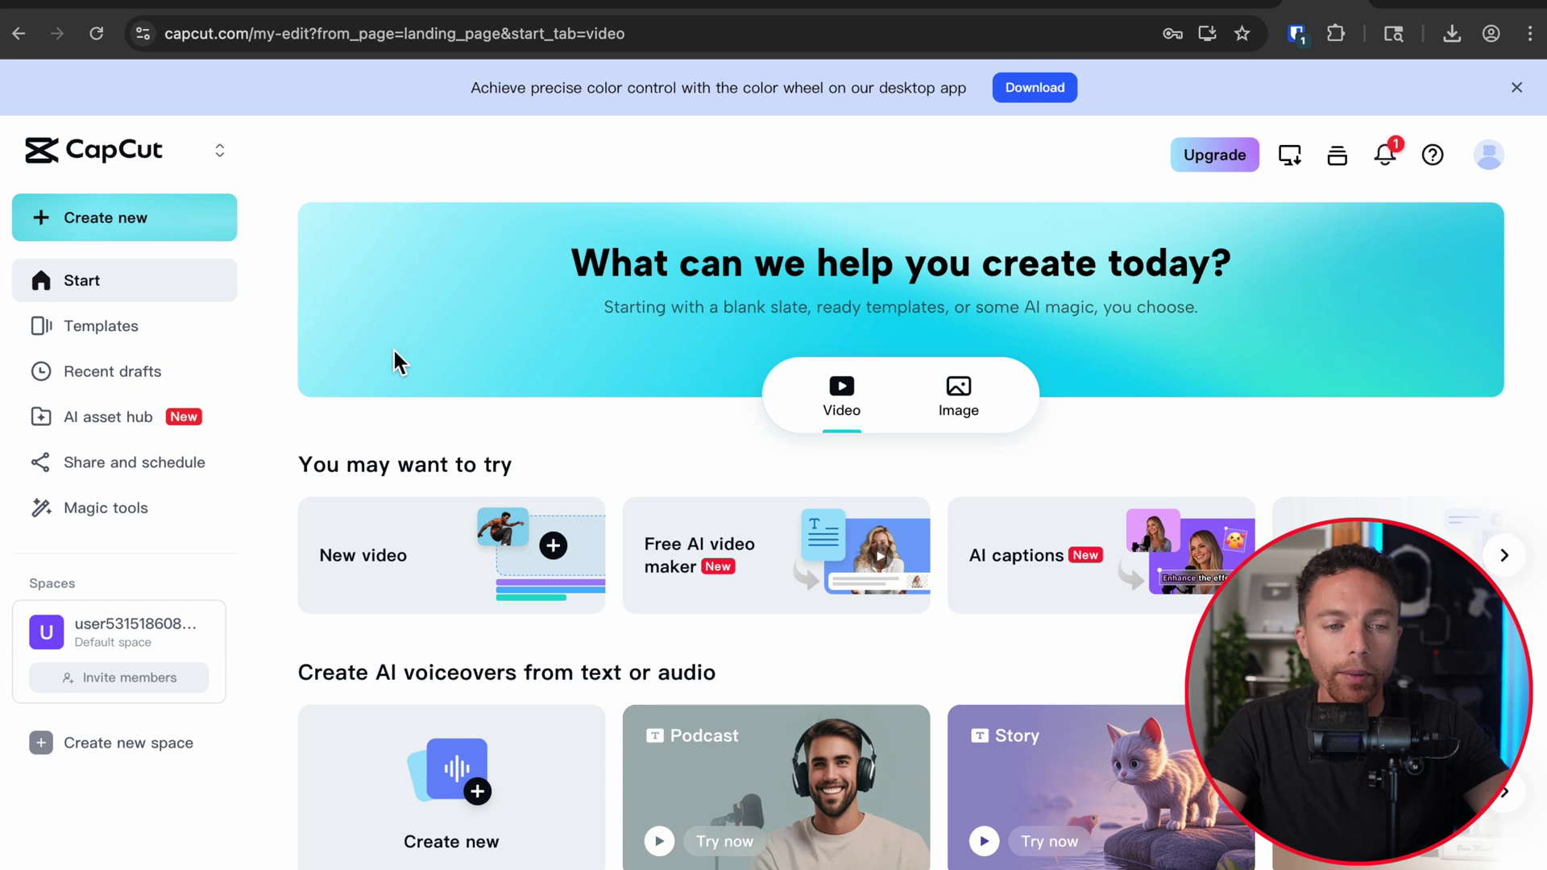
pyautogui.click(141, 234)
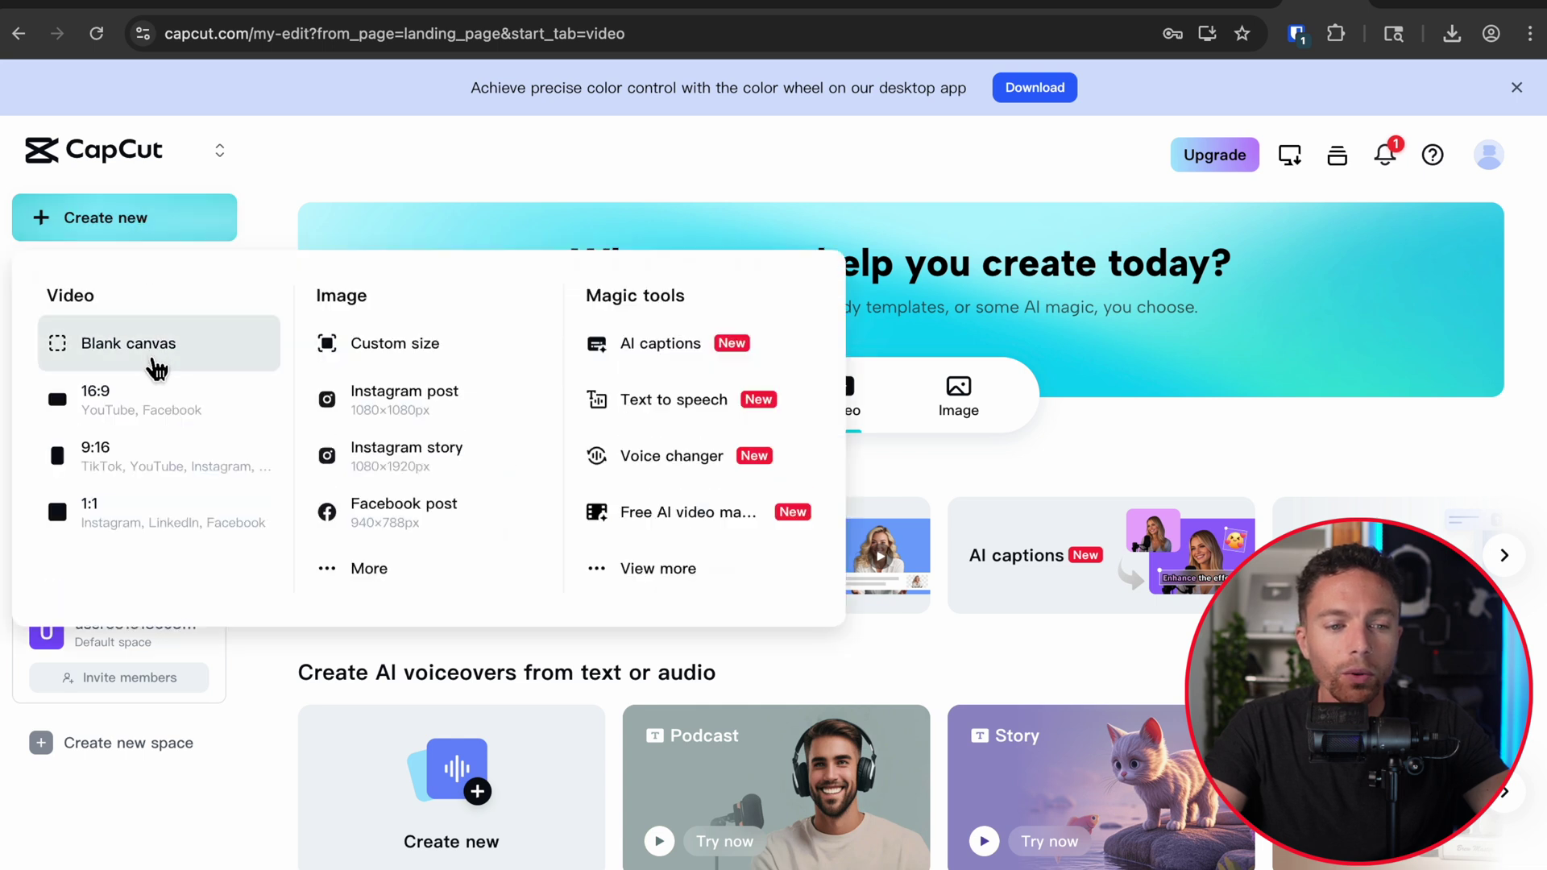
pyautogui.click(159, 425)
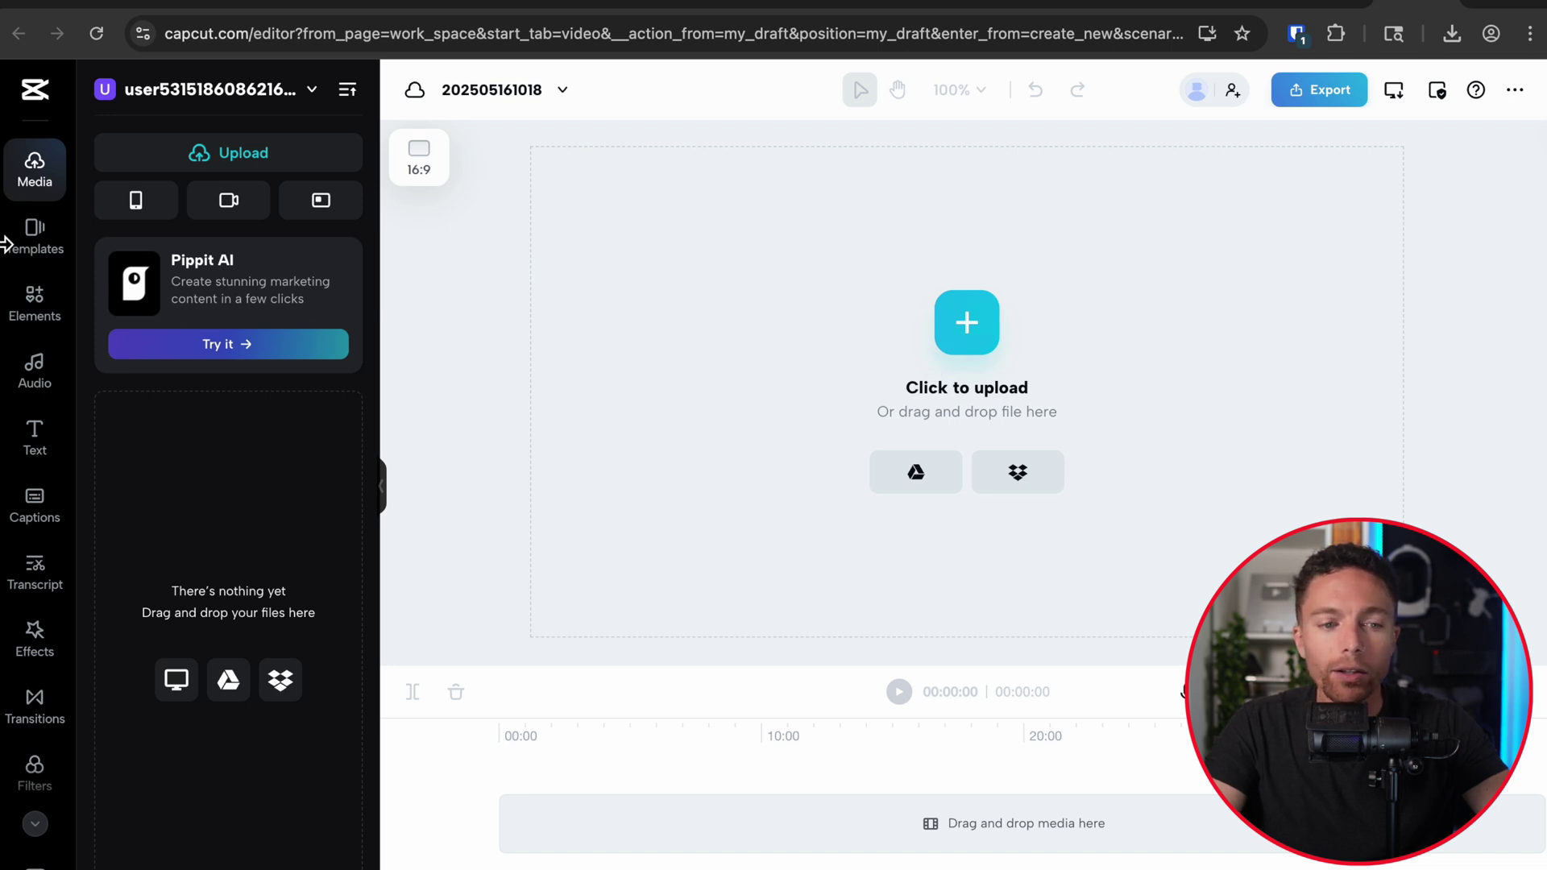
# Browse the stock videos in the project's Elements library
pyautogui.click(49, 316)
pyautogui.moveTo(250, 367)
pyautogui.hscroll(2, 250, 366)
pyautogui.hscroll(3, 304, 346)
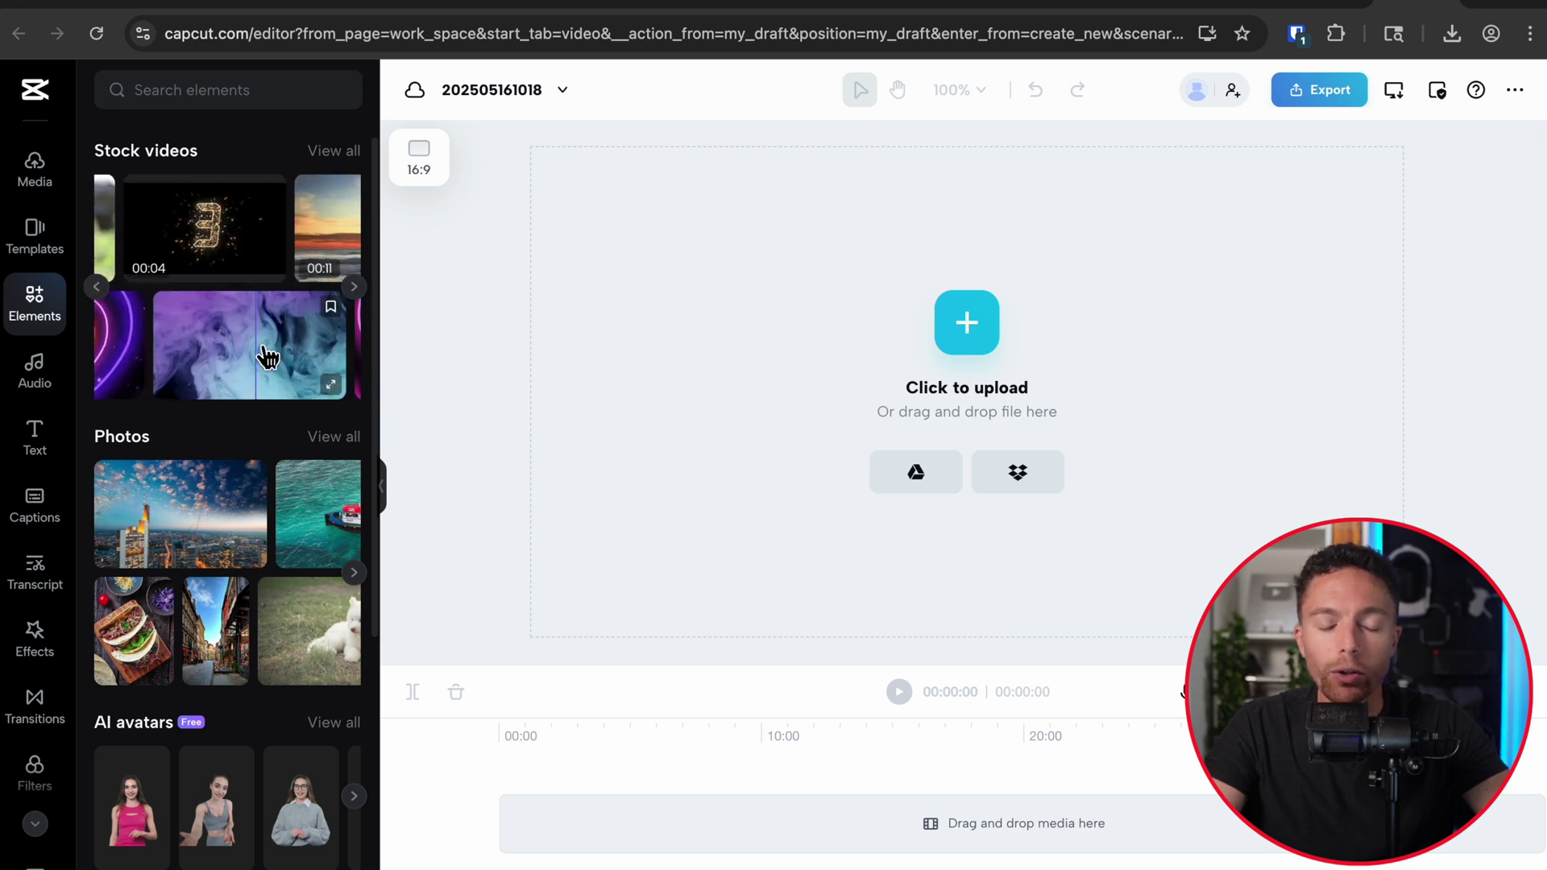
pyautogui.hscroll(3, 268, 356)
pyautogui.hscroll(-3, 207, 252)
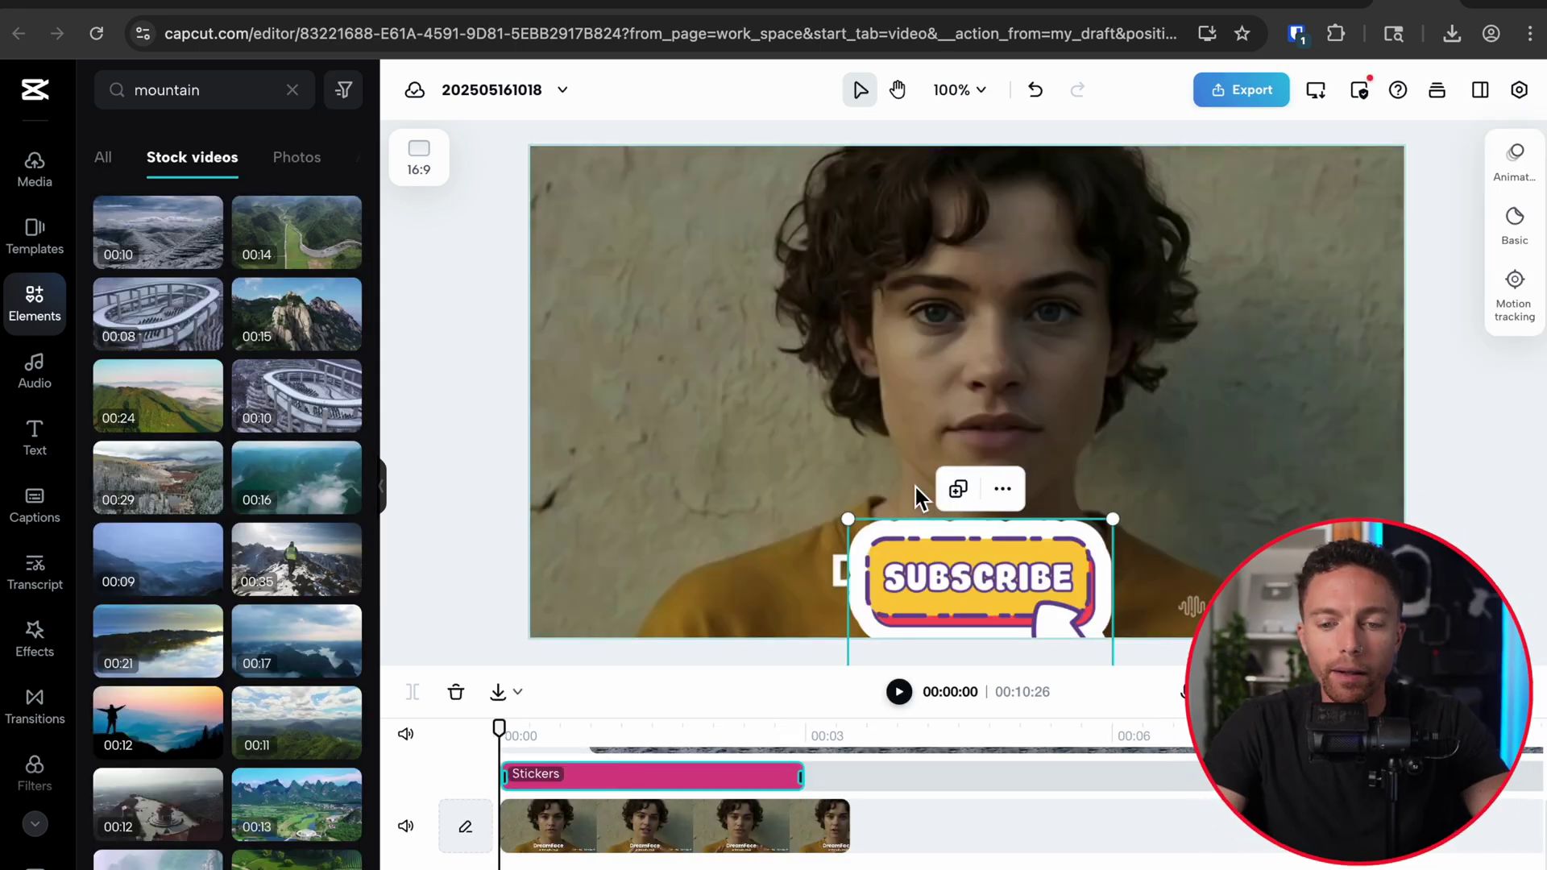
# Shift the SUBSCRIBE sticker slightly left along the frame's lower edge and preview the edit from about 00:00:25
pyautogui.moveTo(1007, 562); pyautogui.dragTo(943, 592)
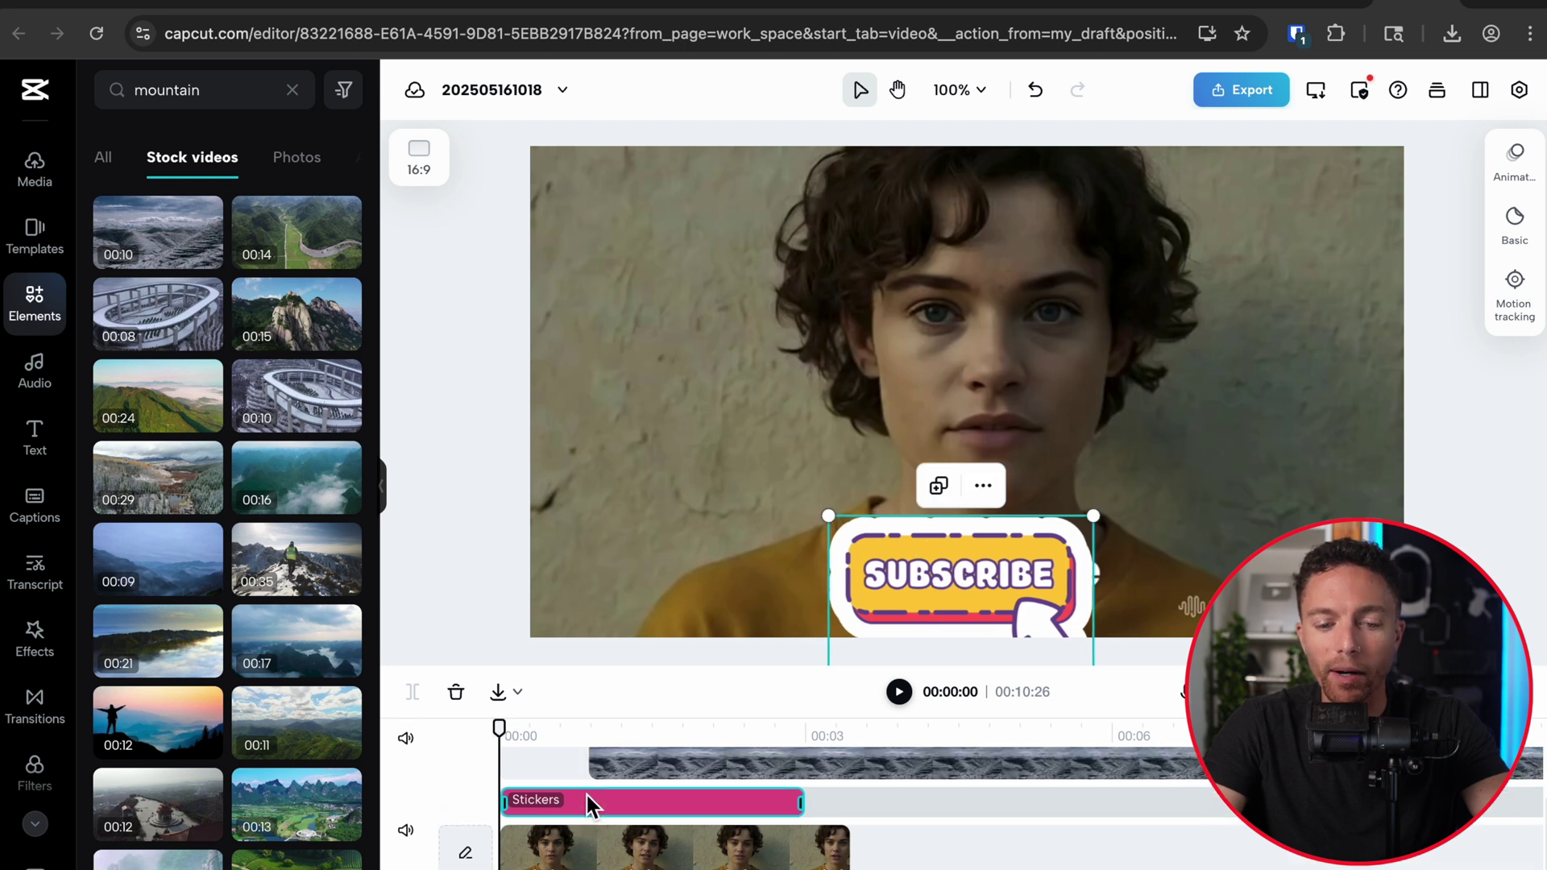
pyautogui.click(603, 739)
pyautogui.click(588, 733)
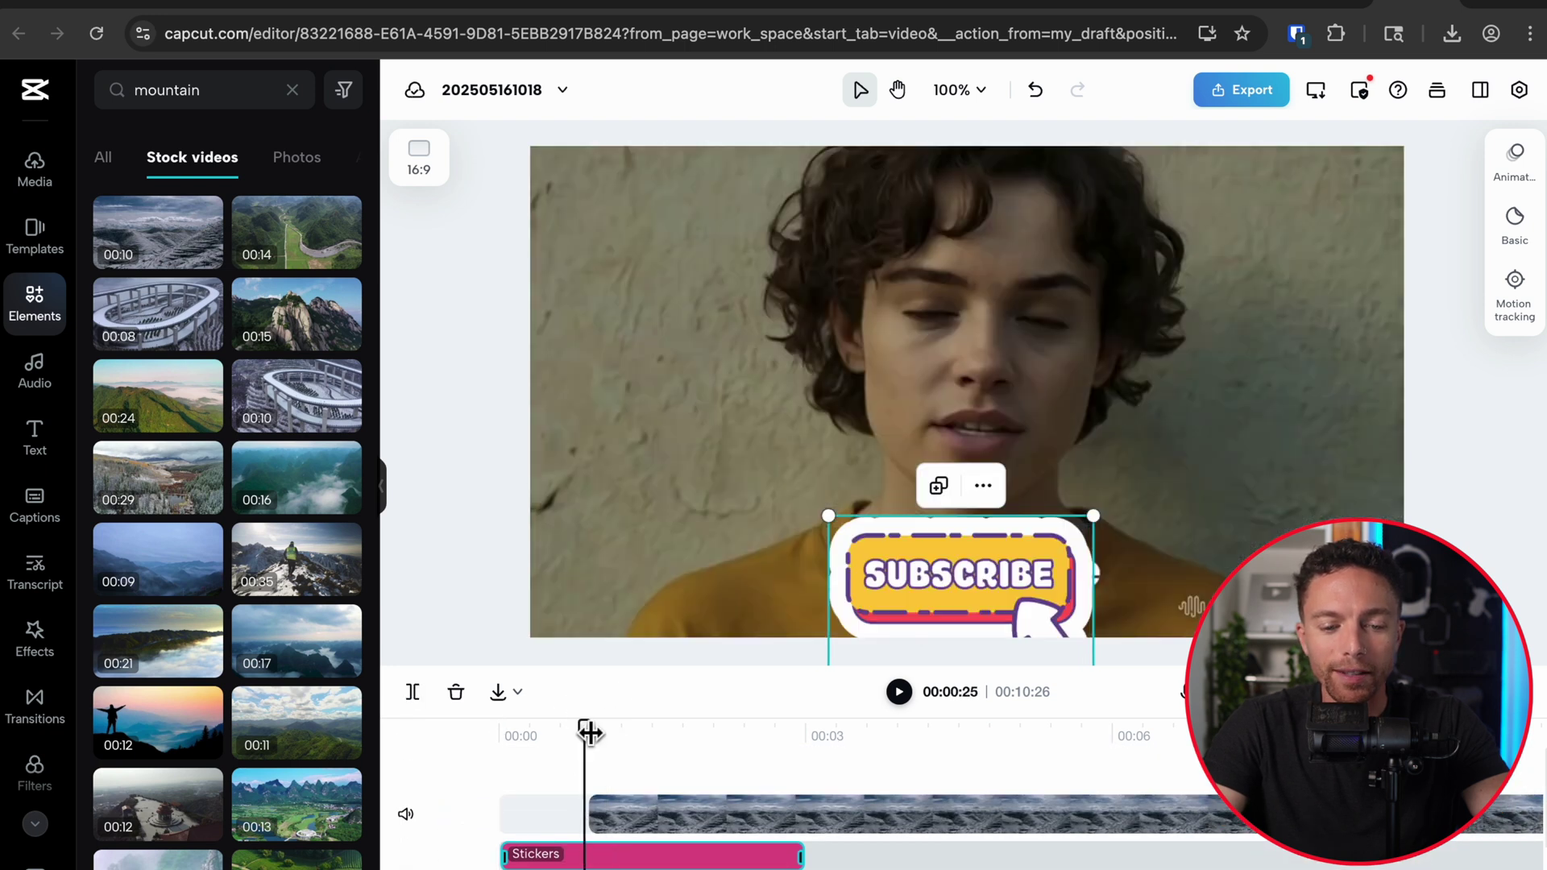
pyautogui.click(898, 694)
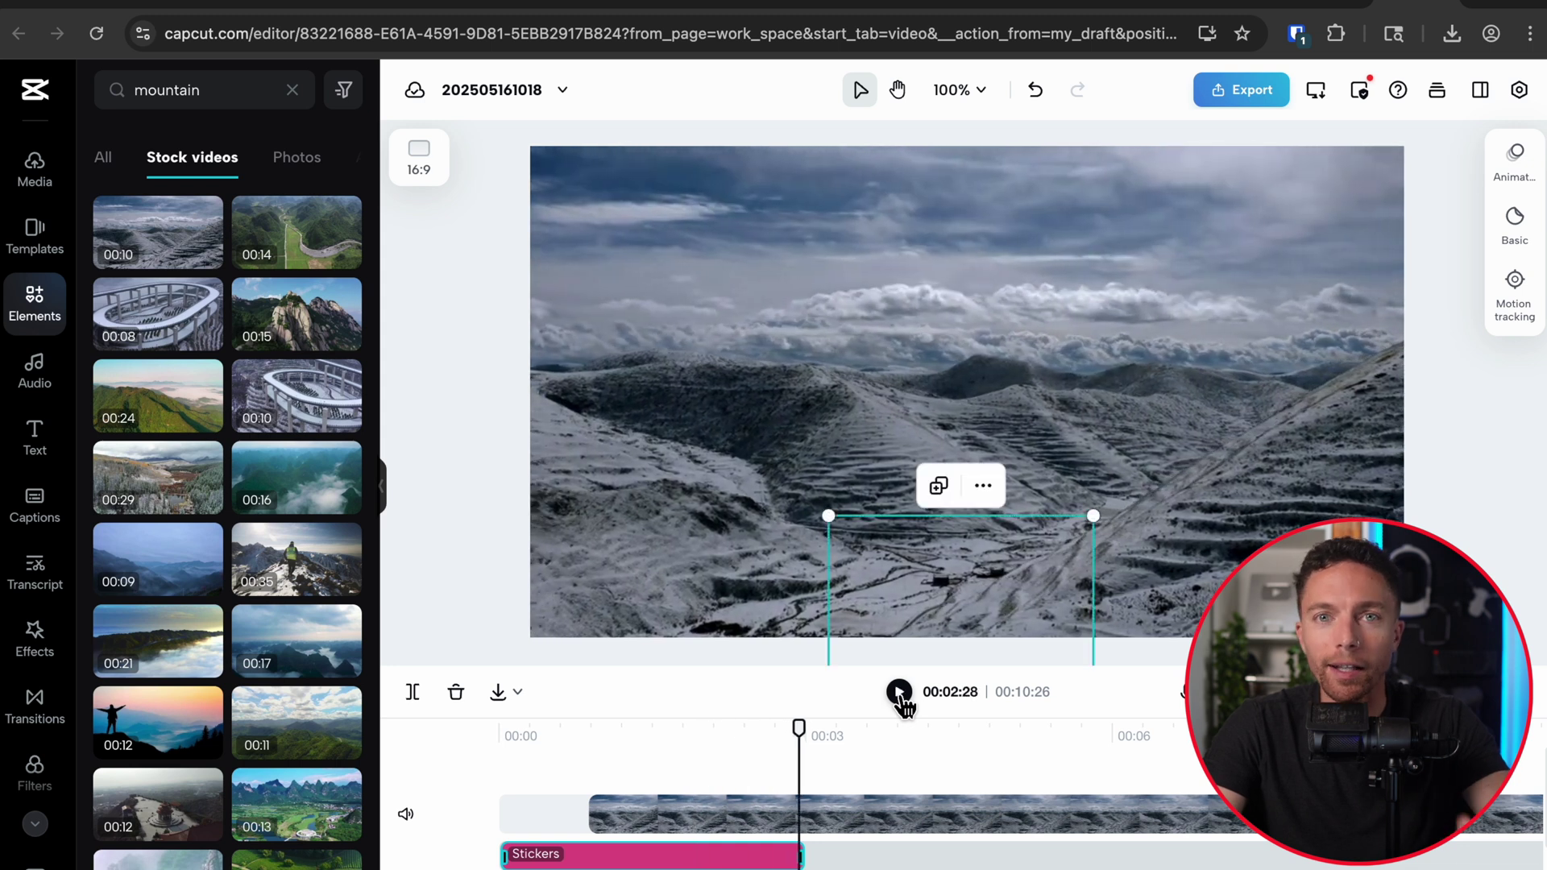
pyautogui.click(899, 695)
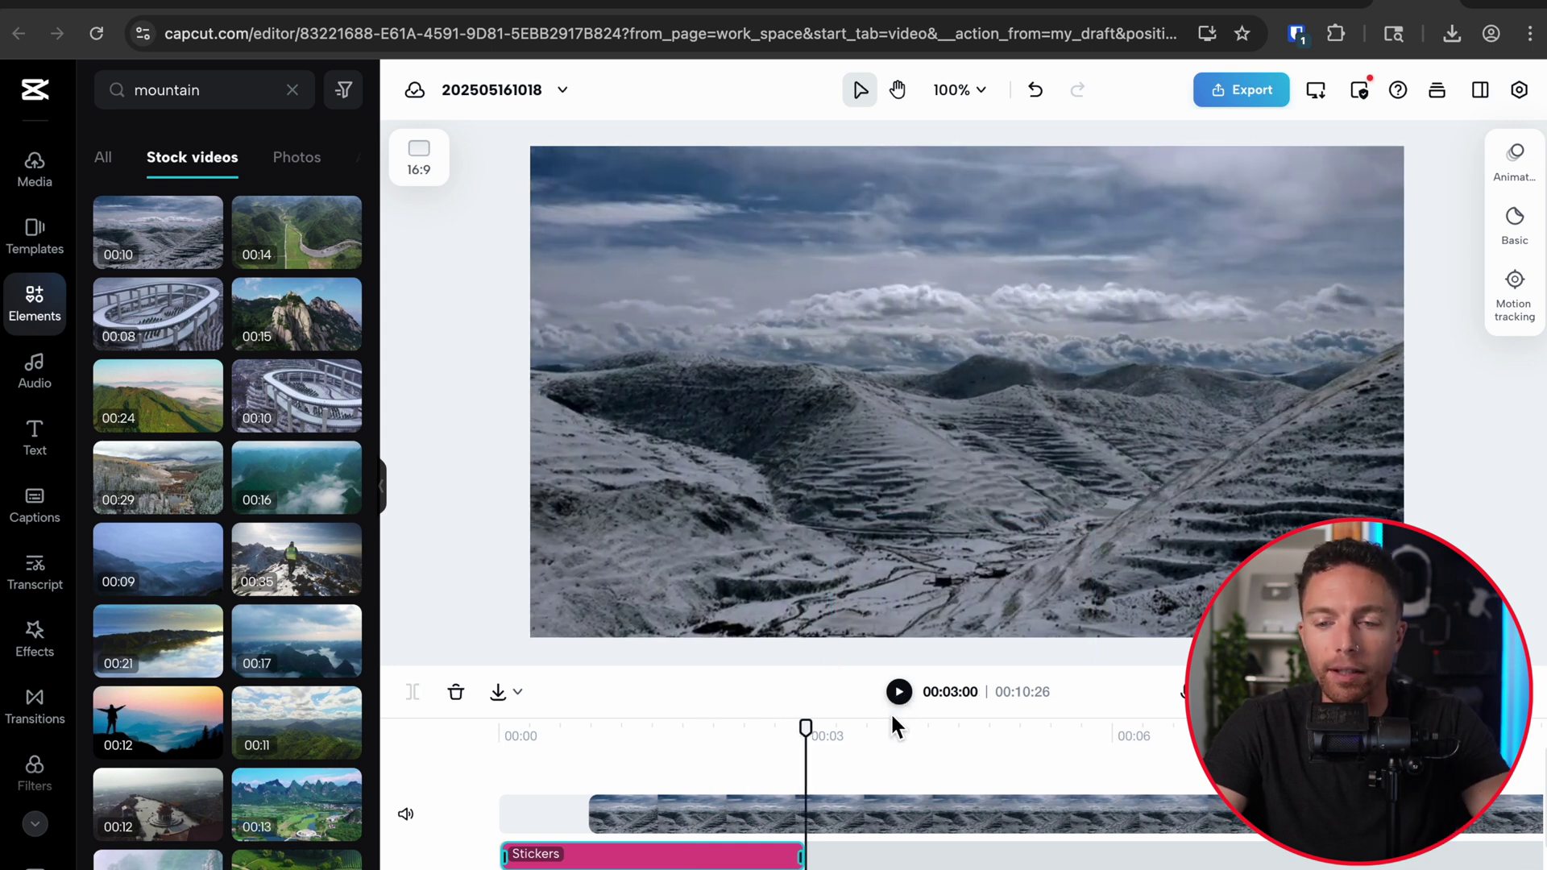